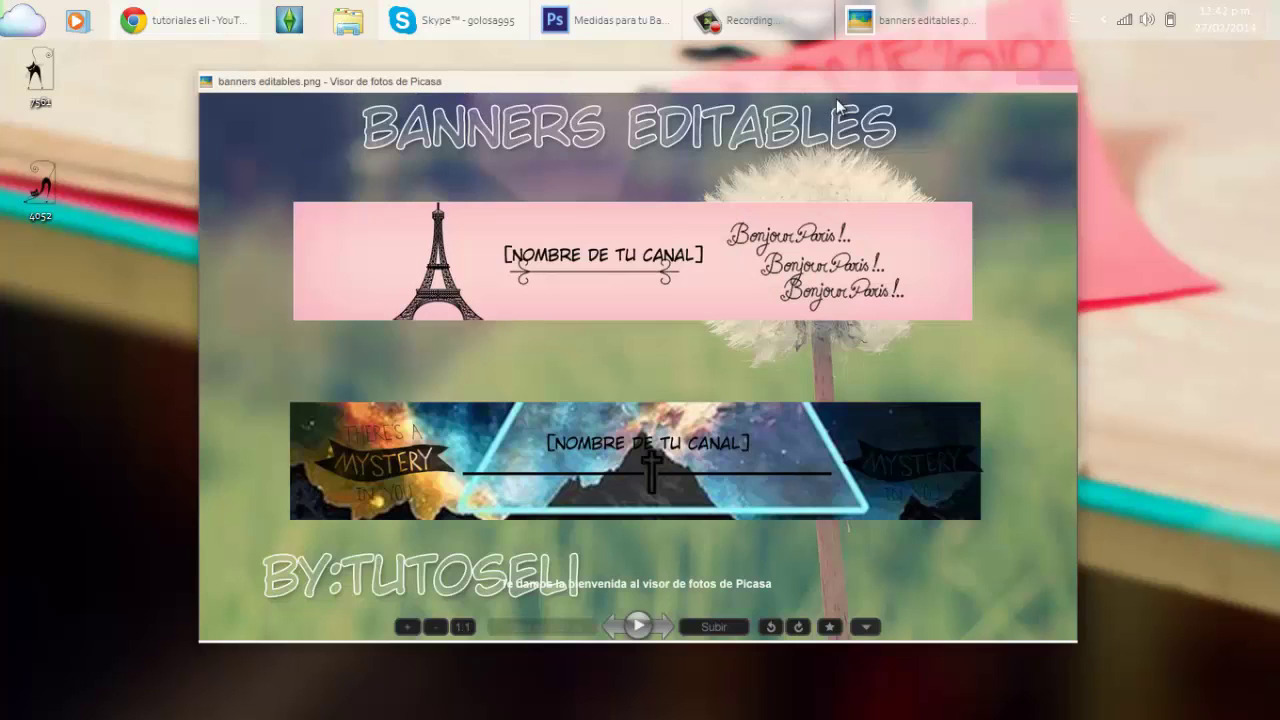
# Examine the sample banners in the banners editables.png picture and close it.
pyautogui.click(1036, 86)
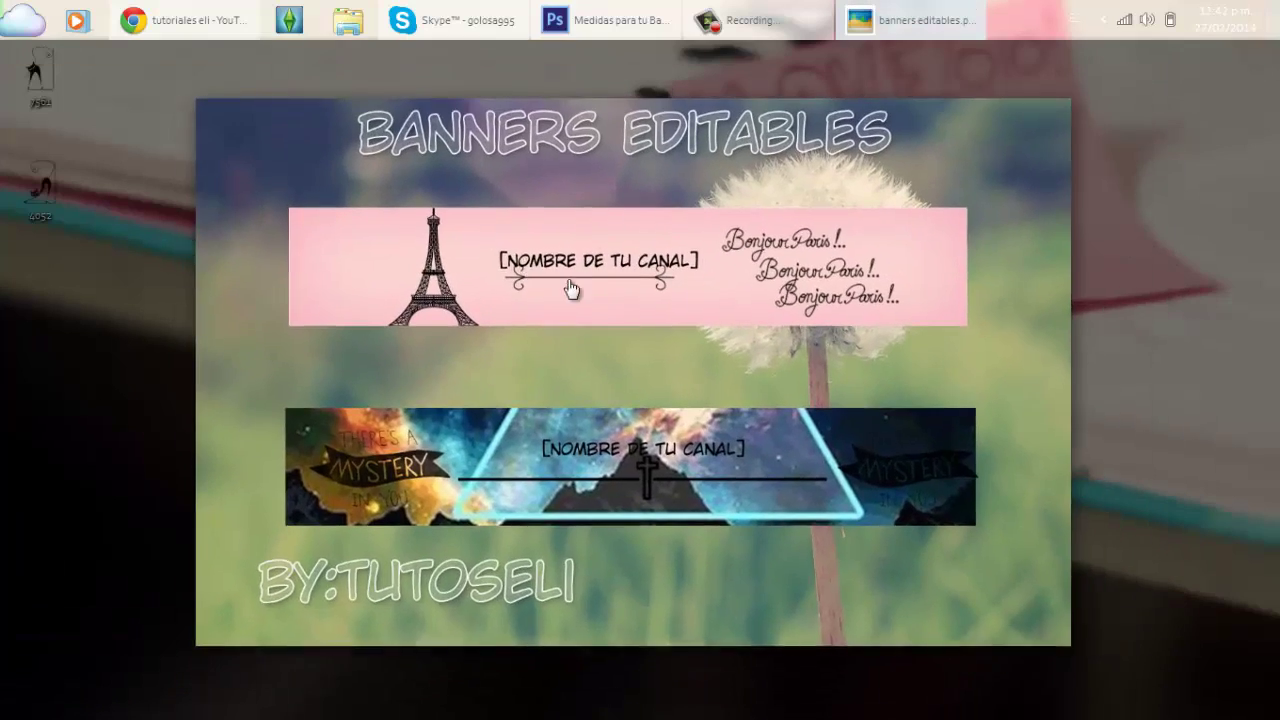
pyautogui.moveTo(571, 290); pyautogui.dragTo(610, 340)
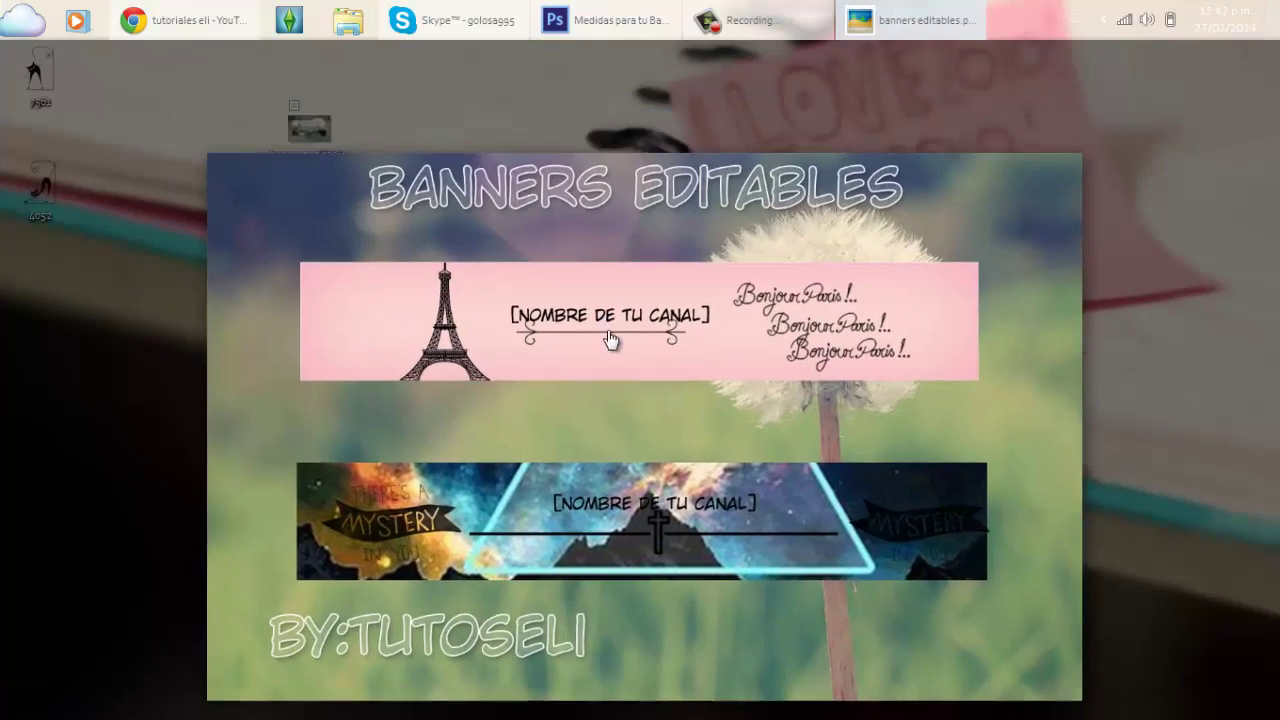
pyautogui.click(1265, 62)
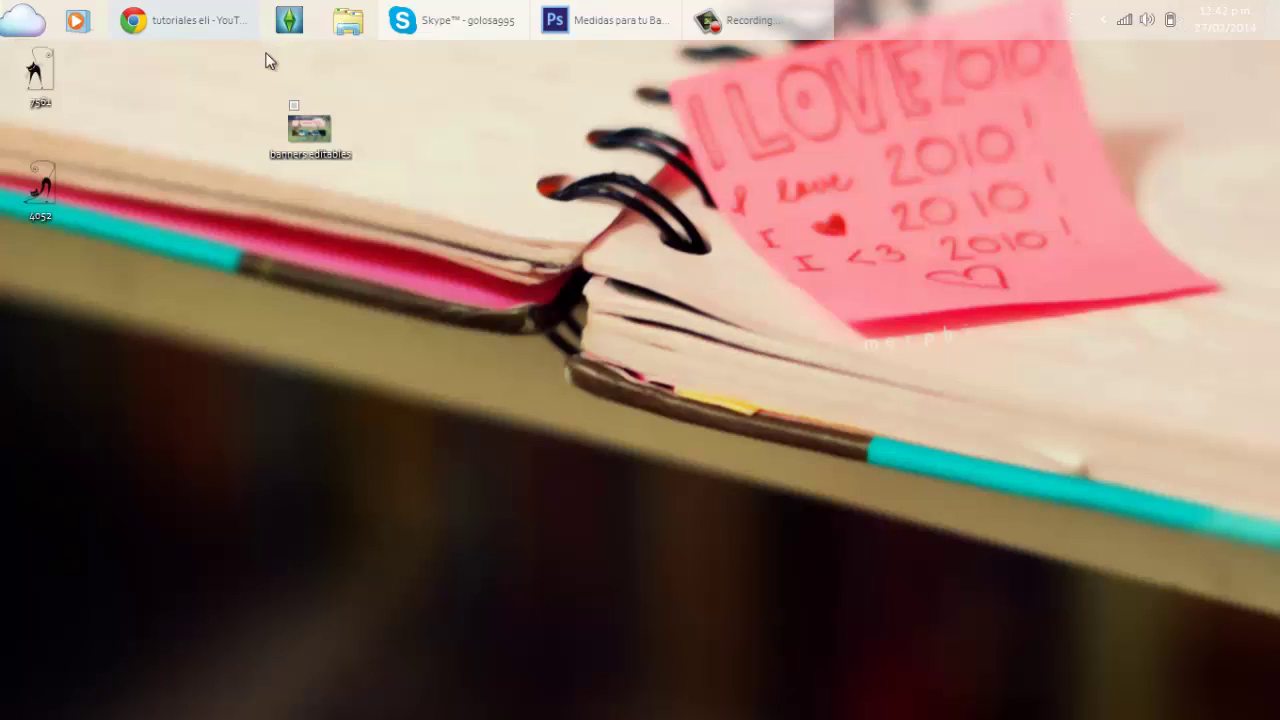
# Switch to Chrome and open the Editions En Psc y Ps Facebook page in a new tab.
pyautogui.click(223, 30)
pyautogui.click(200, 52)
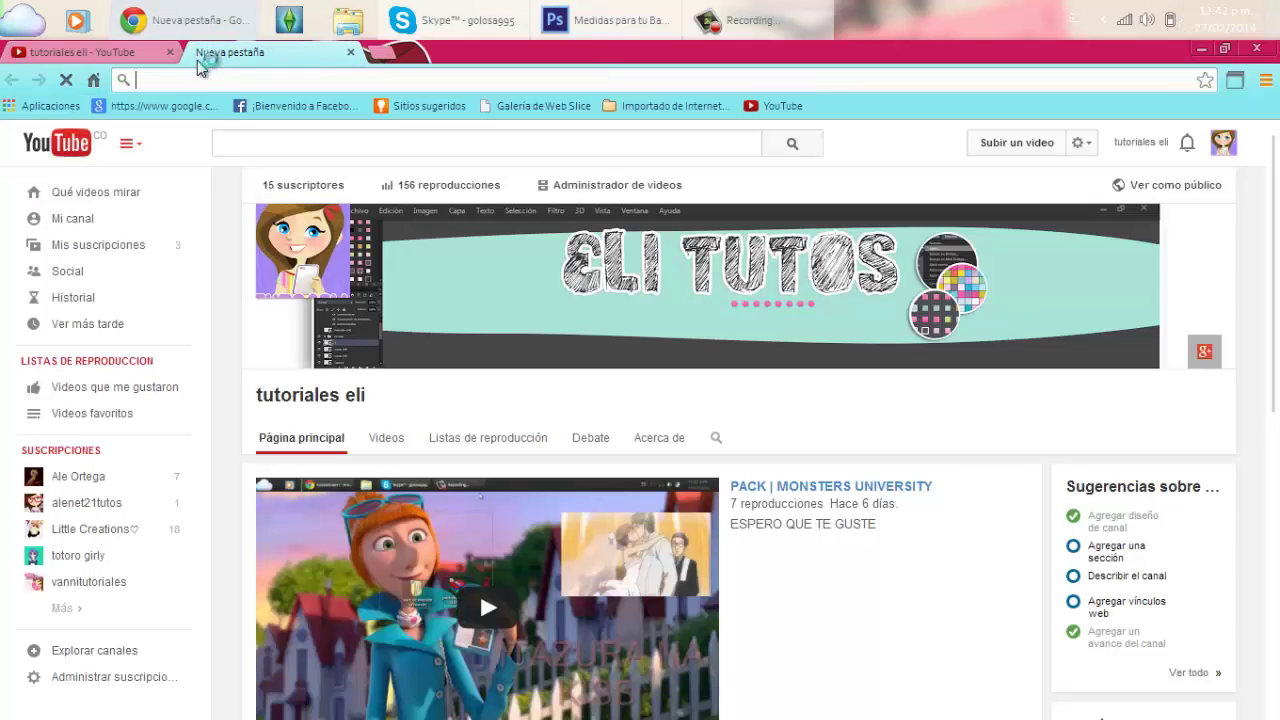
pyautogui.rightClick(209, 79)
pyautogui.click(240, 180)
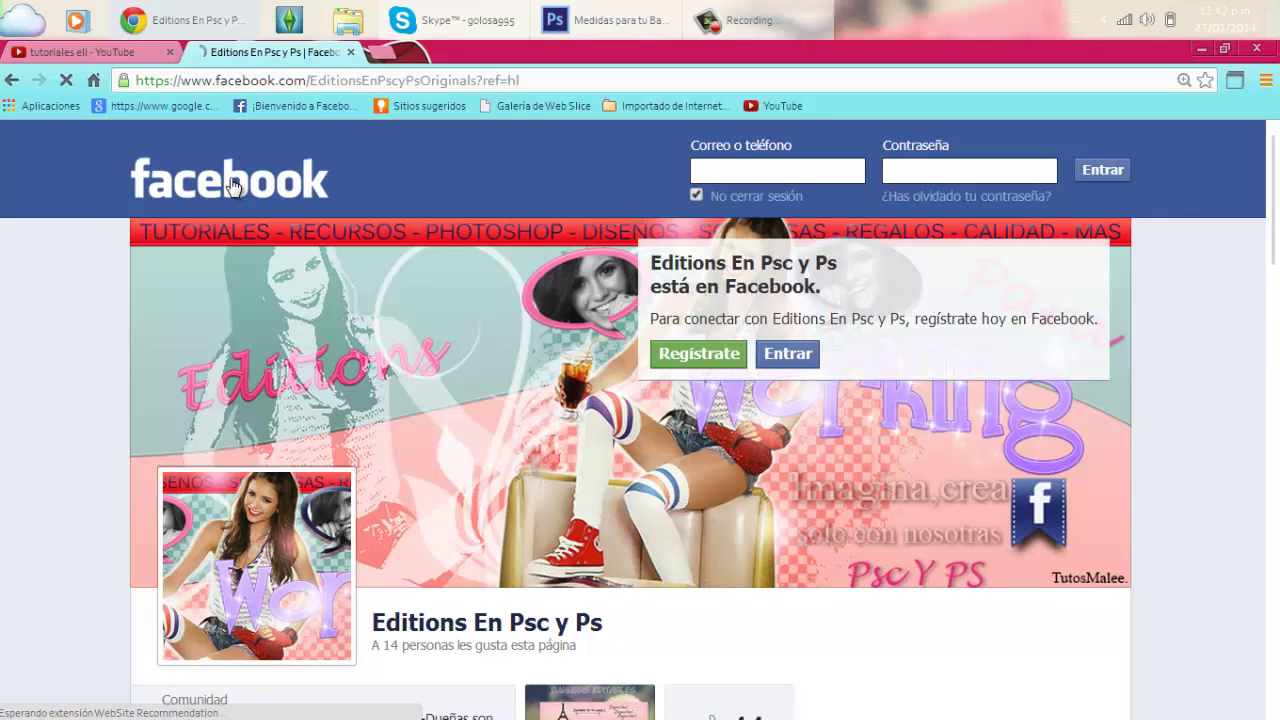
# Look through the posts on the Editions En Psc y Ps page and return to its header.
pyautogui.scroll(-20, 1247, 258)
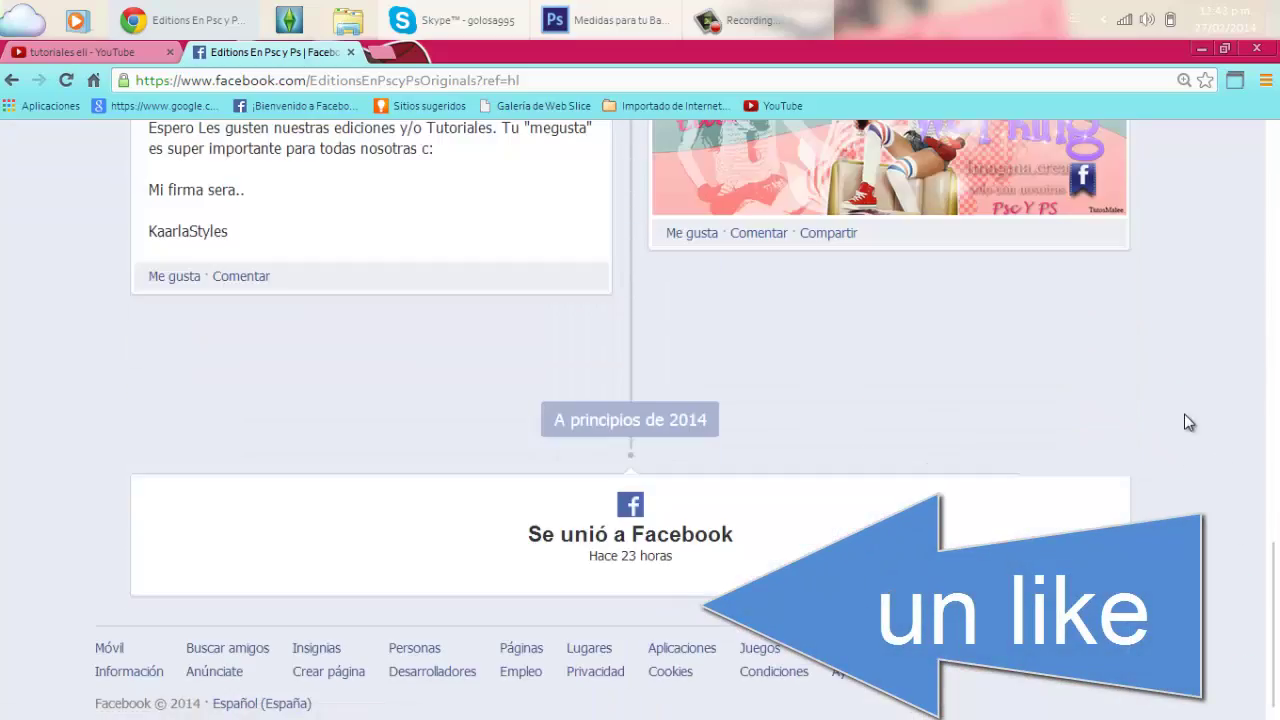
pyautogui.click(1273, 528)
pyautogui.scroll(-1, 1276, 560)
pyautogui.scroll(10, 560, 505)
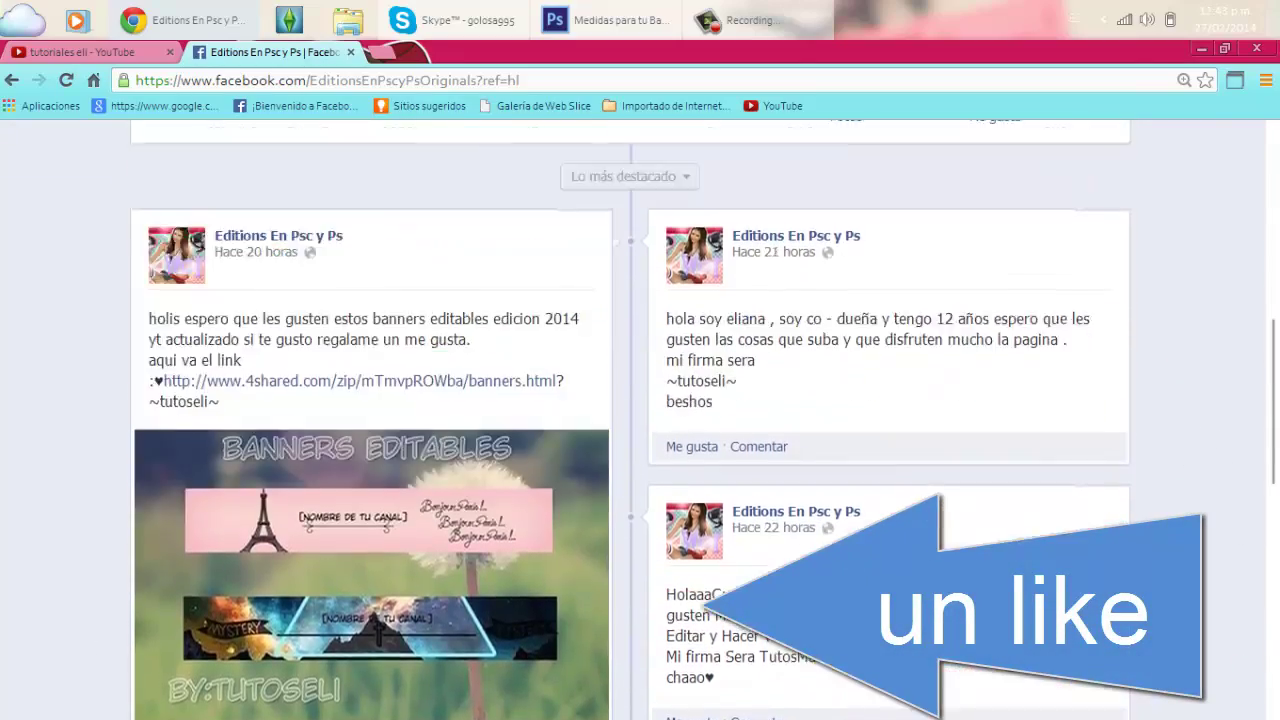
pyautogui.moveTo(560, 505)
pyautogui.mouseDown()
pyautogui.moveTo(560, 420)
pyautogui.moveTo(230, 590)
pyautogui.moveTo(694, 230)
pyautogui.mouseUp()
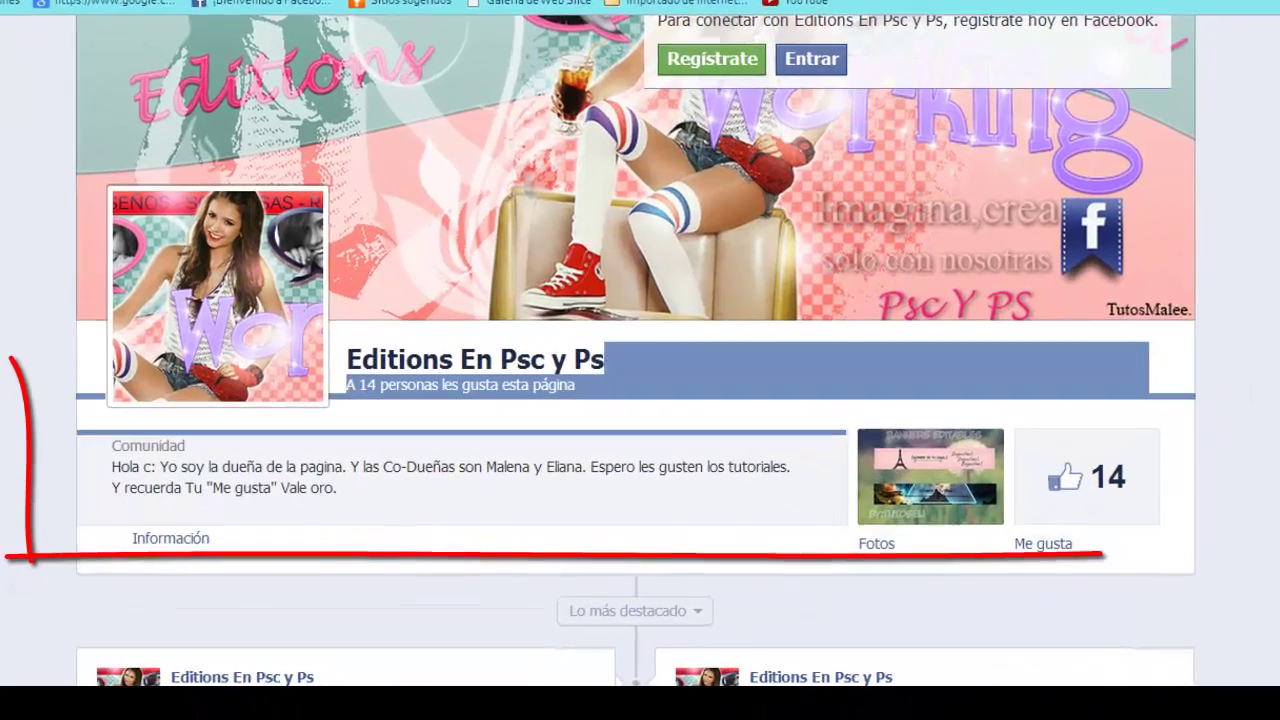
pyautogui.scroll(3, 728, 32)
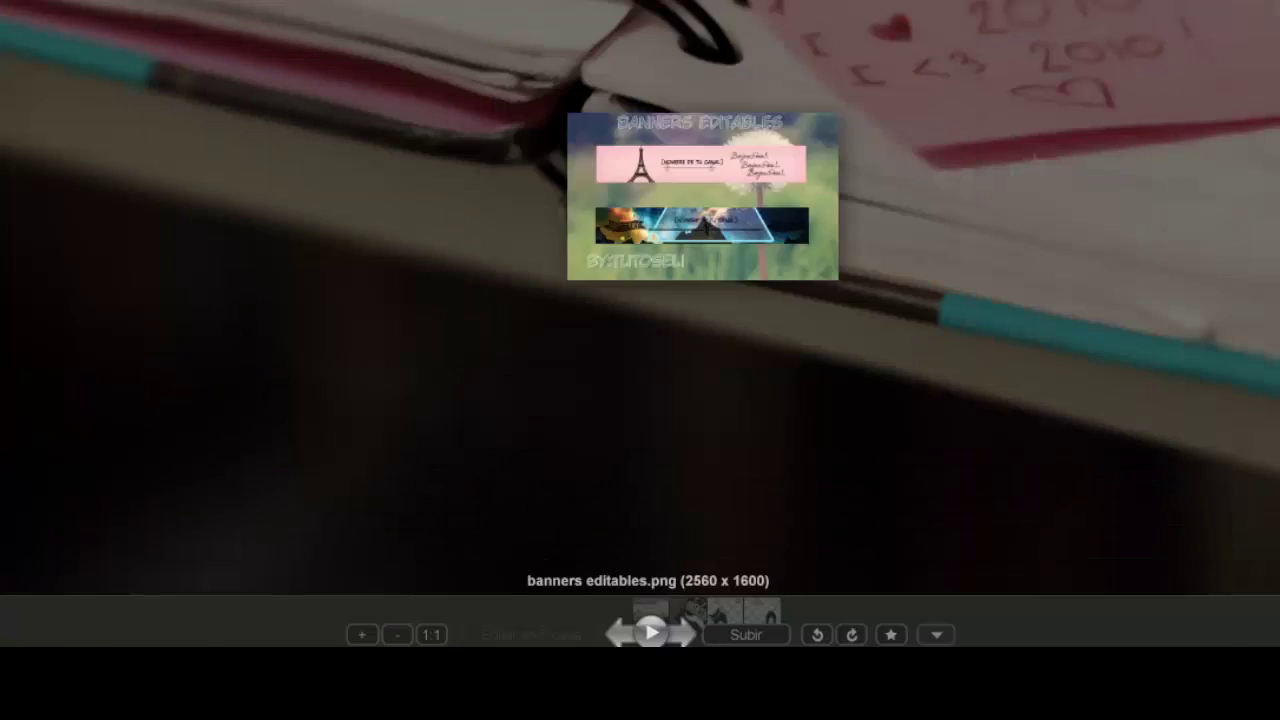
# Close the banner picture preview, view the YouTube channel's banner in Chrome and return to Photoshop.
pyautogui.press('Escape')
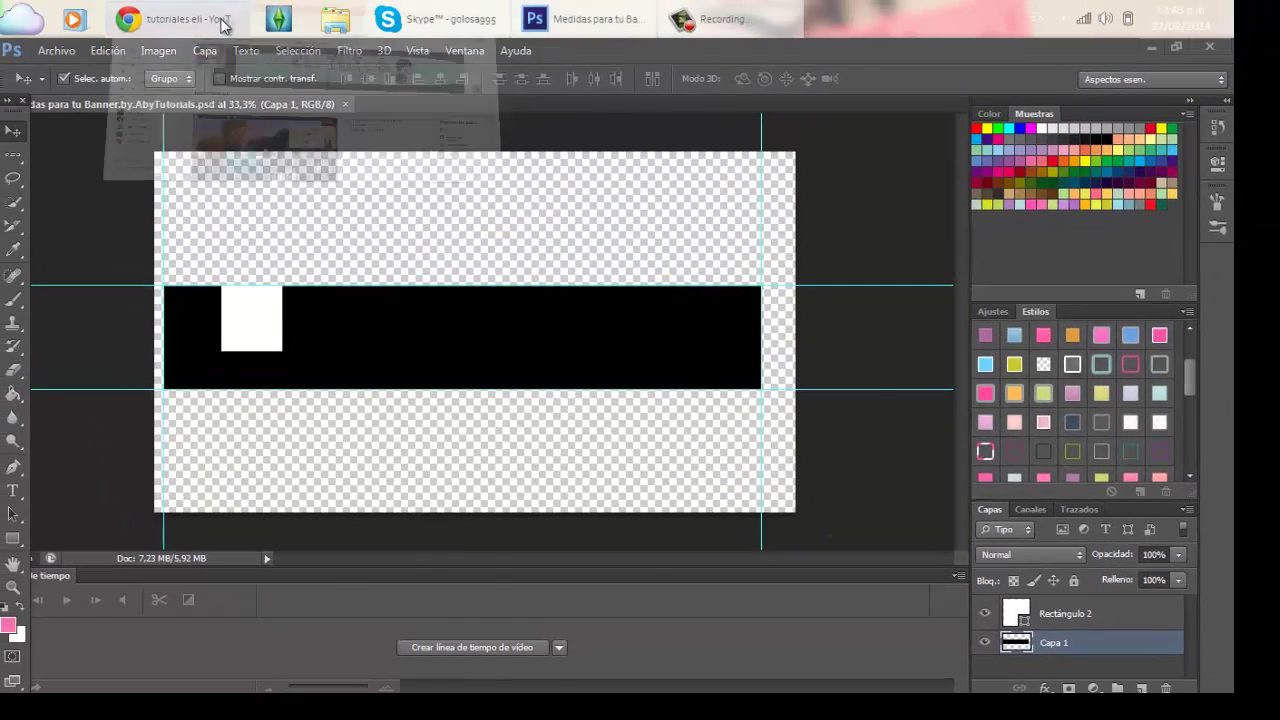
pyautogui.click(222, 22)
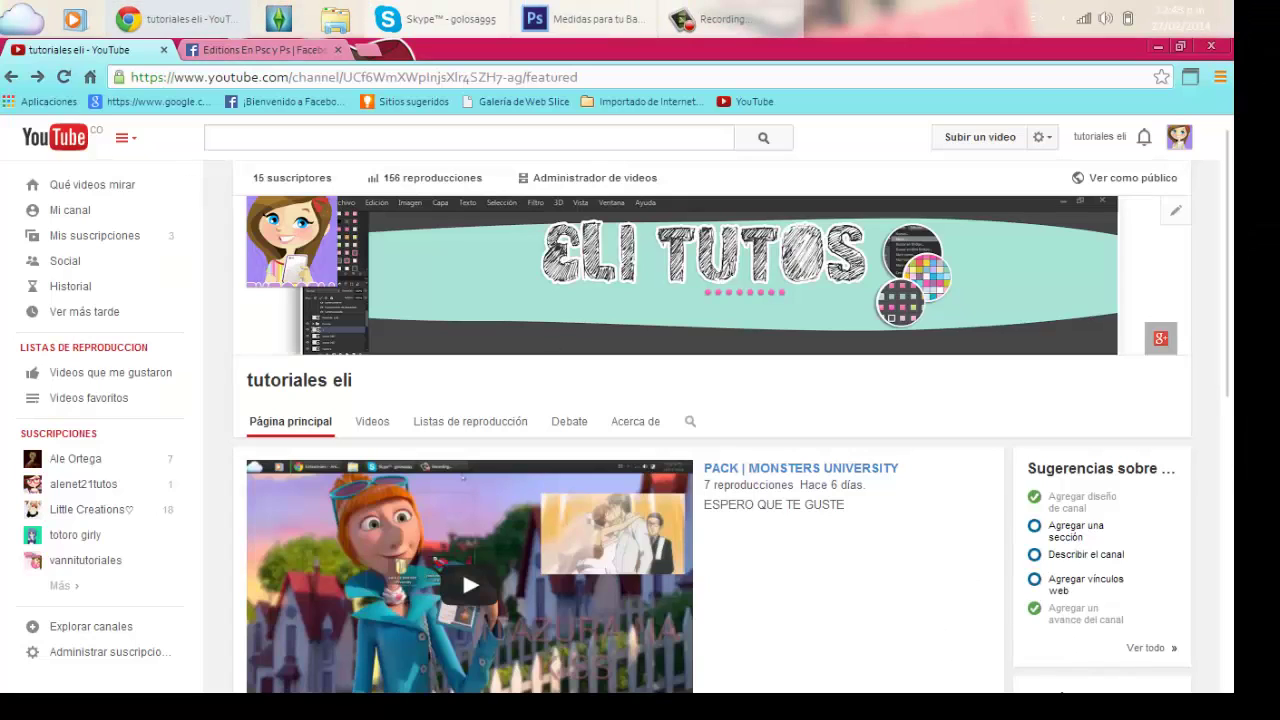
pyautogui.click(1155, 49)
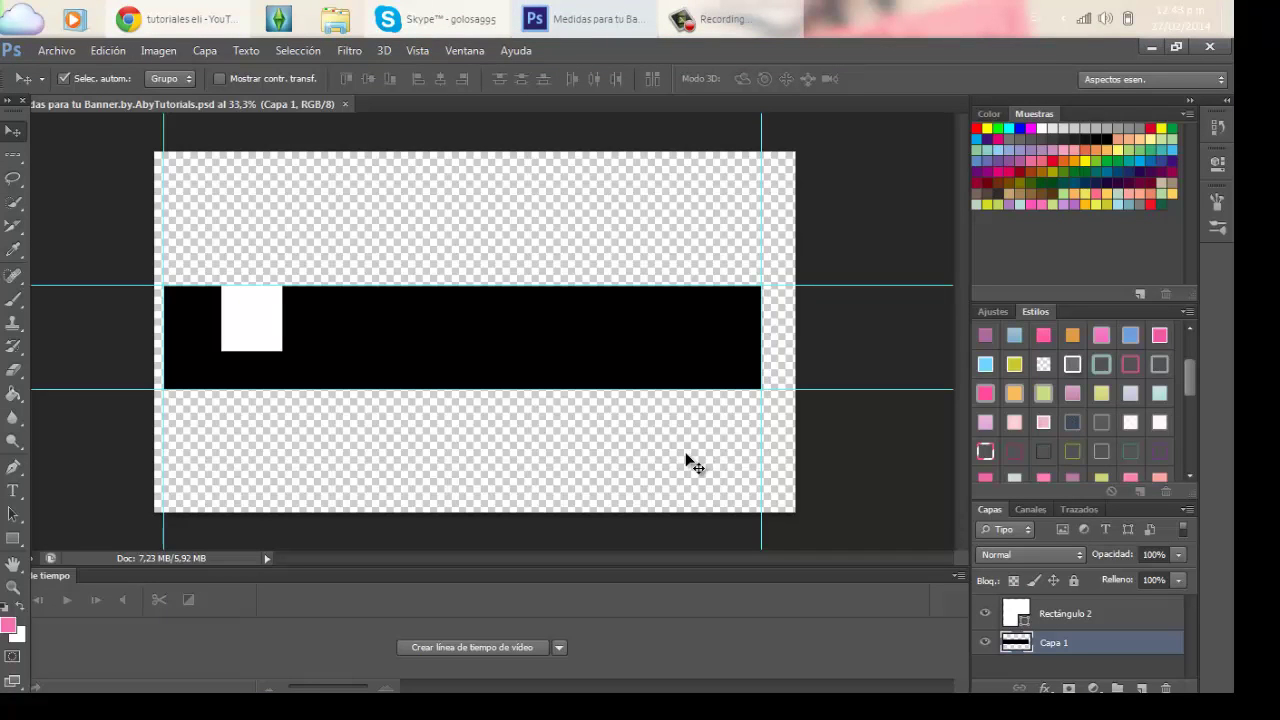
# Hide the white Rectángulo 2 layer so only the black banner strip shows between the guides.
pyautogui.click(984, 614)
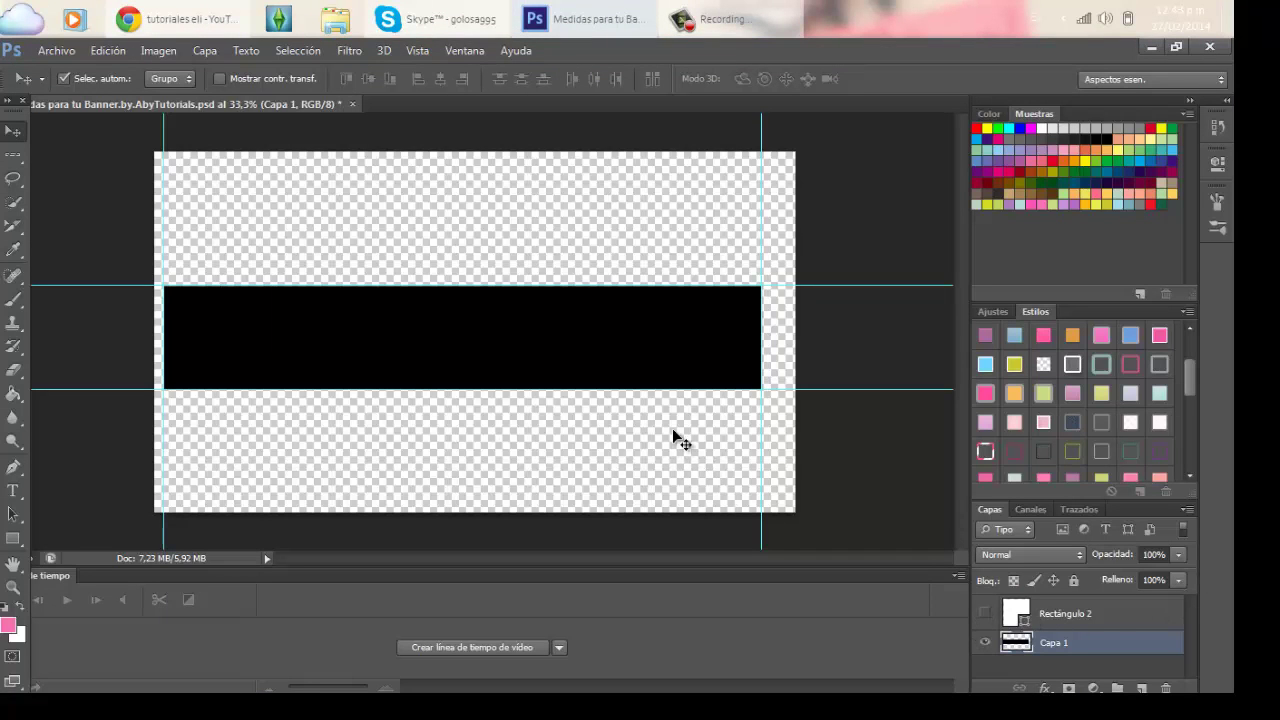
pyautogui.moveTo(608, 329); pyautogui.dragTo(610, 370)
pyautogui.moveTo(763, 132); pyautogui.dragTo(762, 175)
pyautogui.click(55, 50)
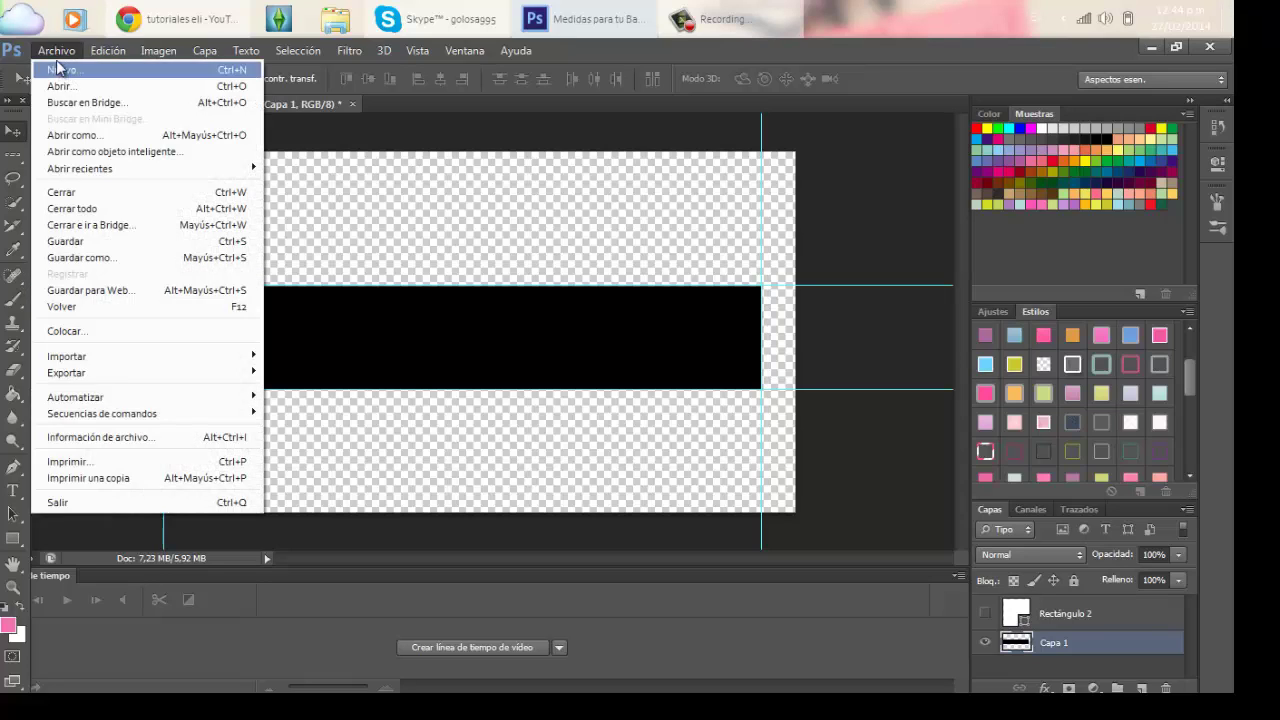
pyautogui.press('Escape')
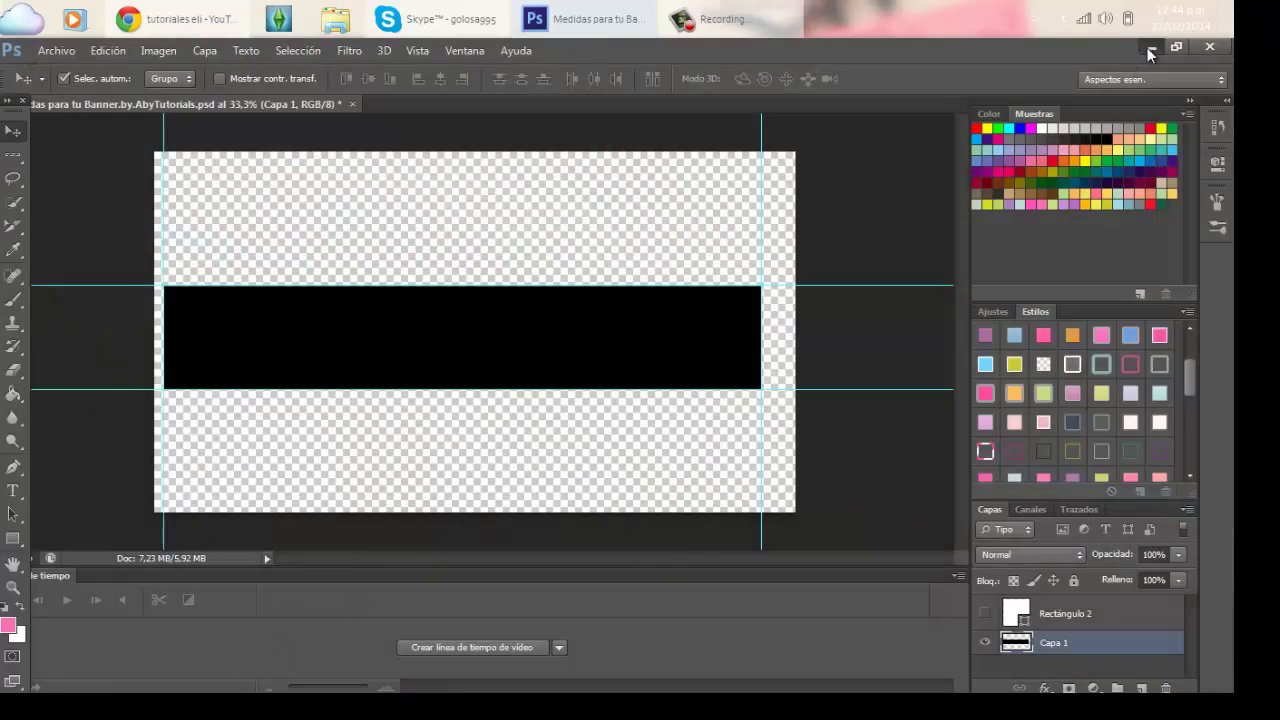
pyautogui.click(1151, 48)
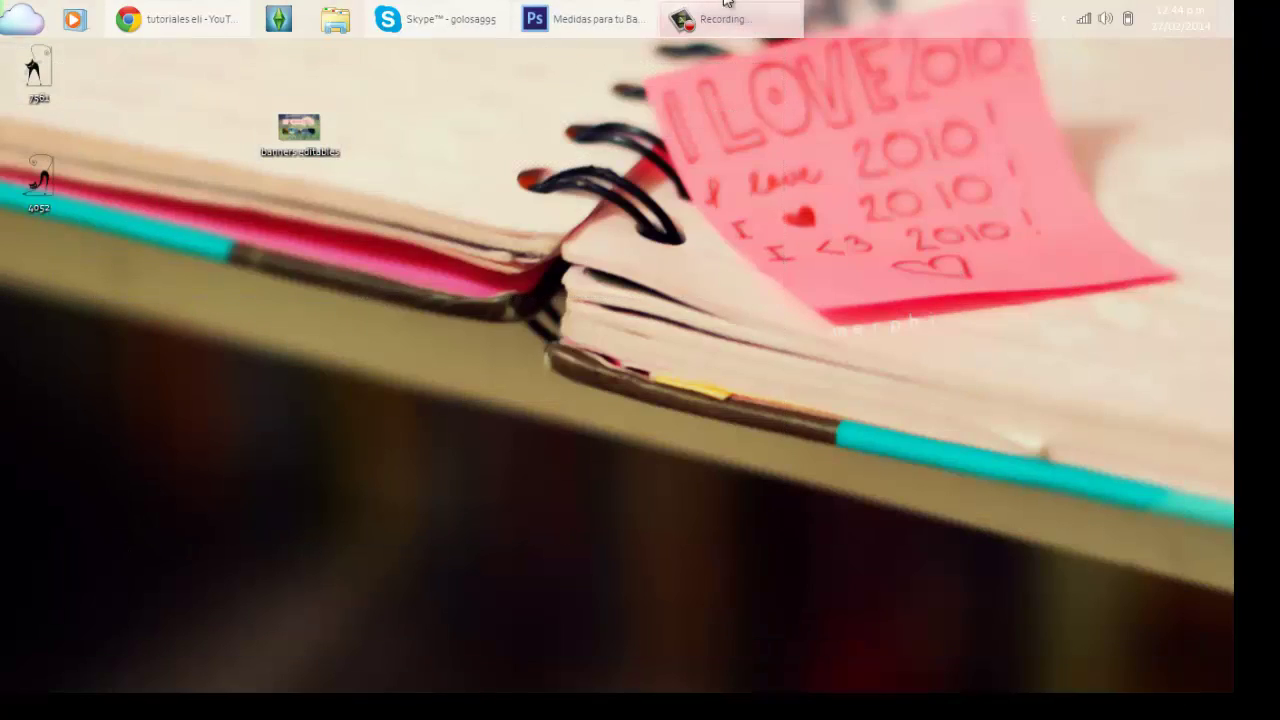
pyautogui.click(645, 14)
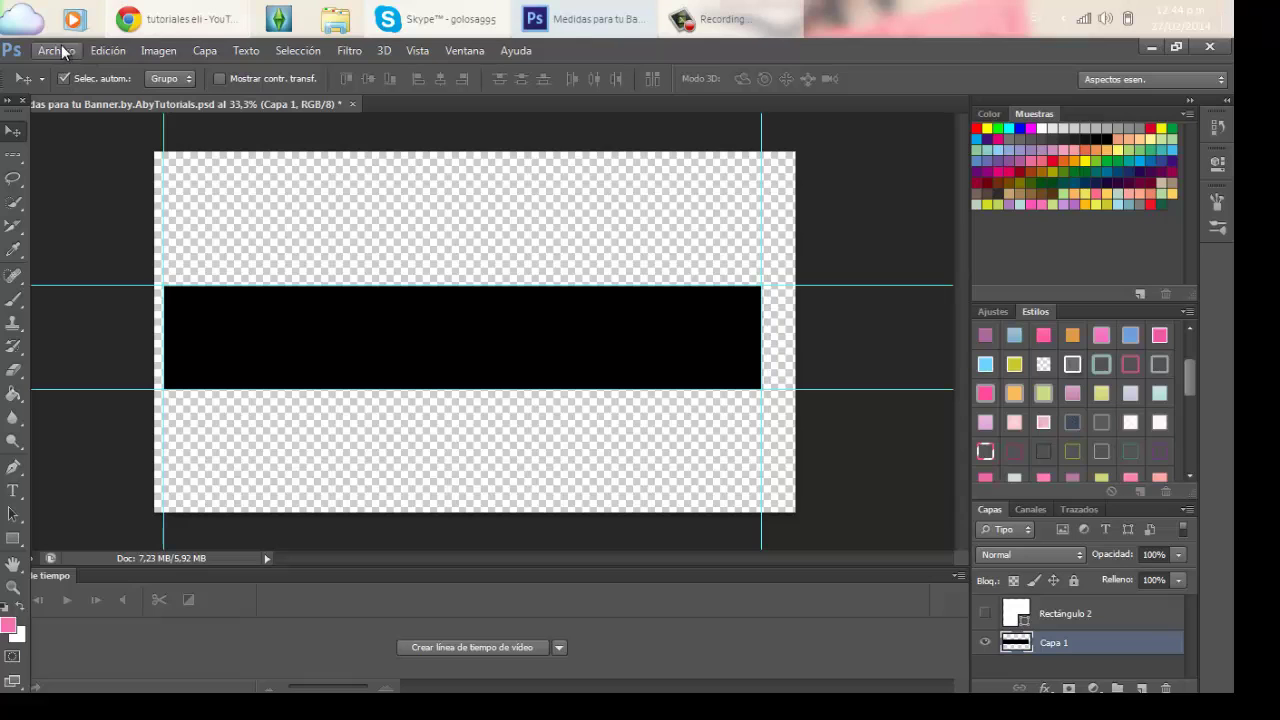
pyautogui.click(168, 11)
pyautogui.click(168, 11)
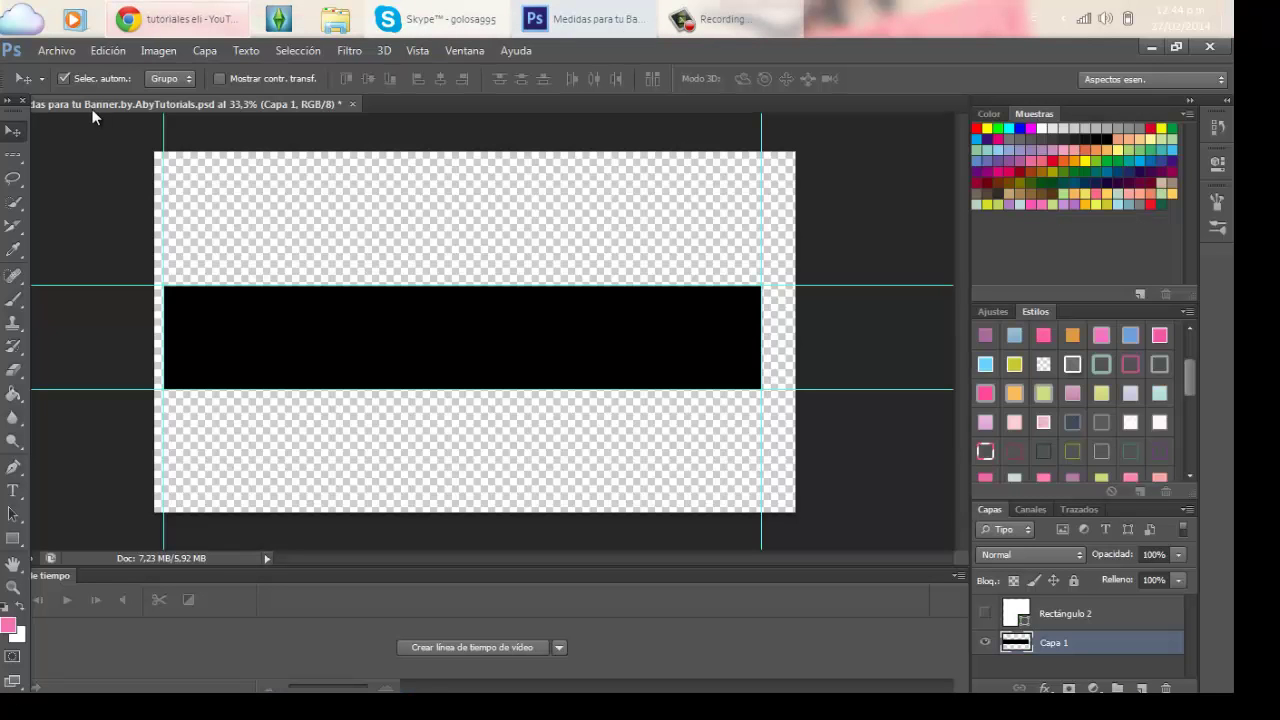
# Place the By-AndyEditions5 flower picture from the Wallpaperss folder into the banner document.
pyautogui.click(42, 55)
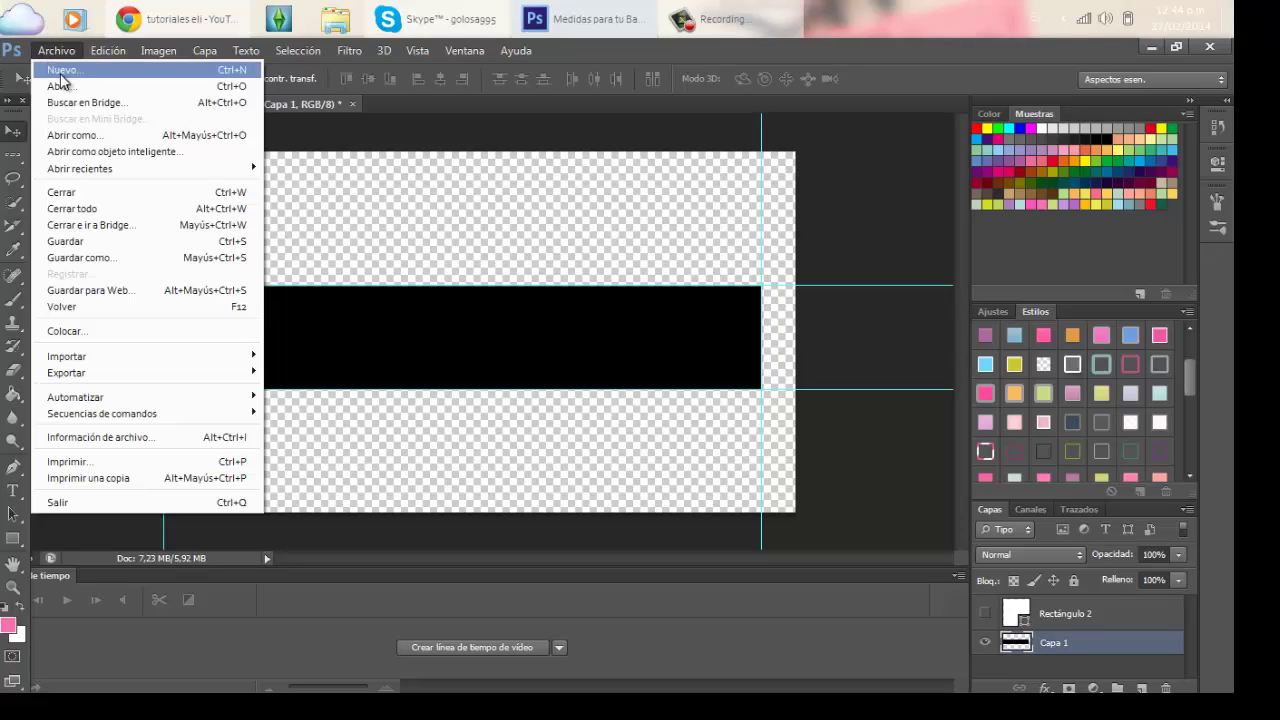
pyautogui.click(88, 329)
pyautogui.click(401, 245)
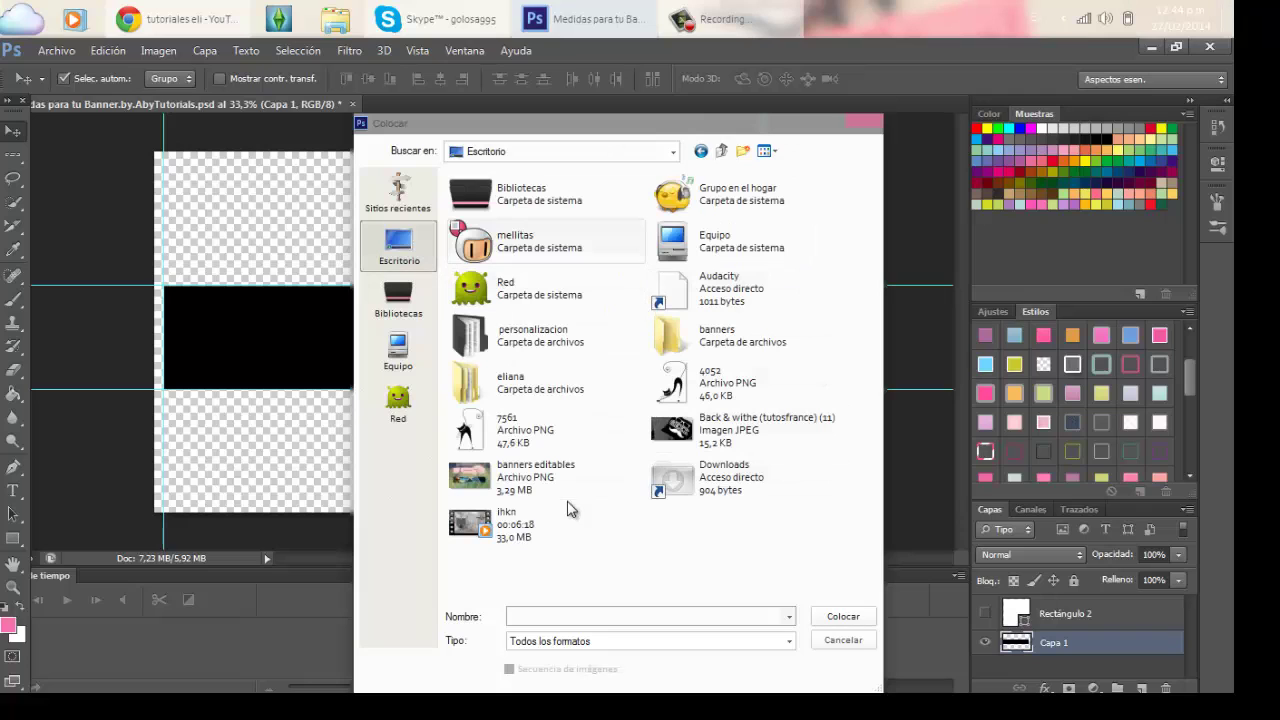
pyautogui.doubleClick(563, 343)
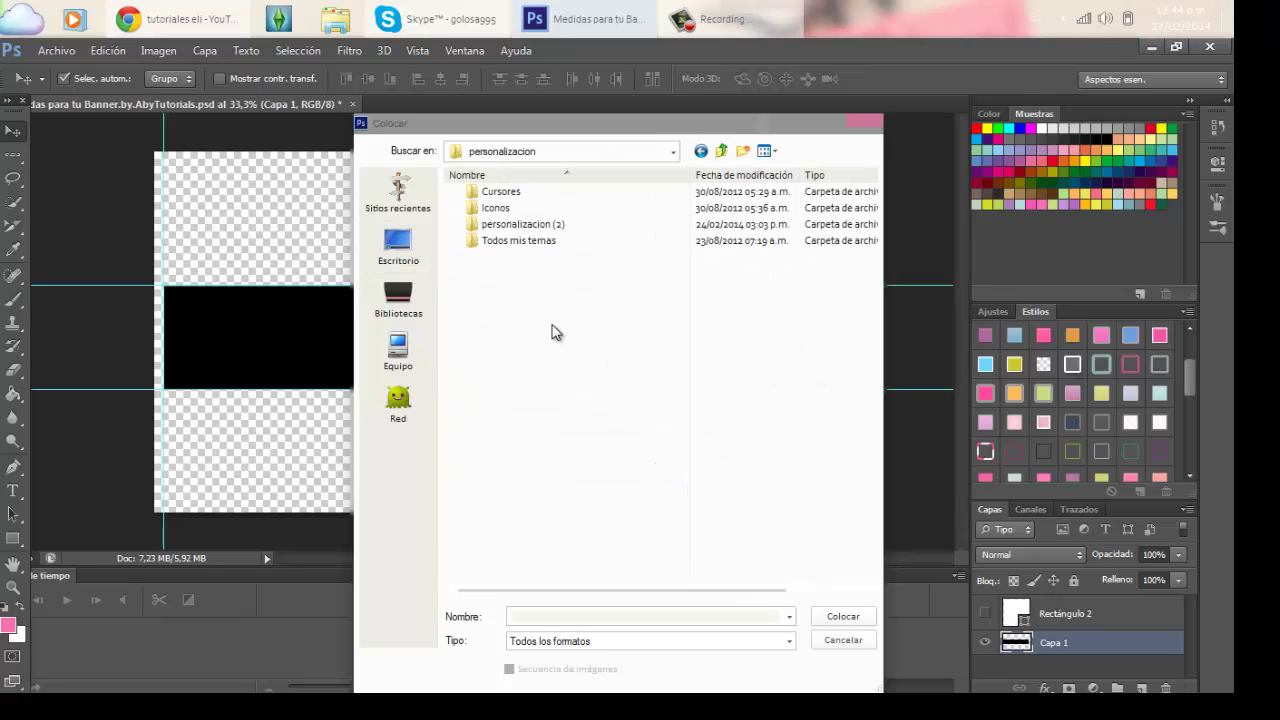
pyautogui.doubleClick(487, 228)
pyautogui.doubleClick(487, 241)
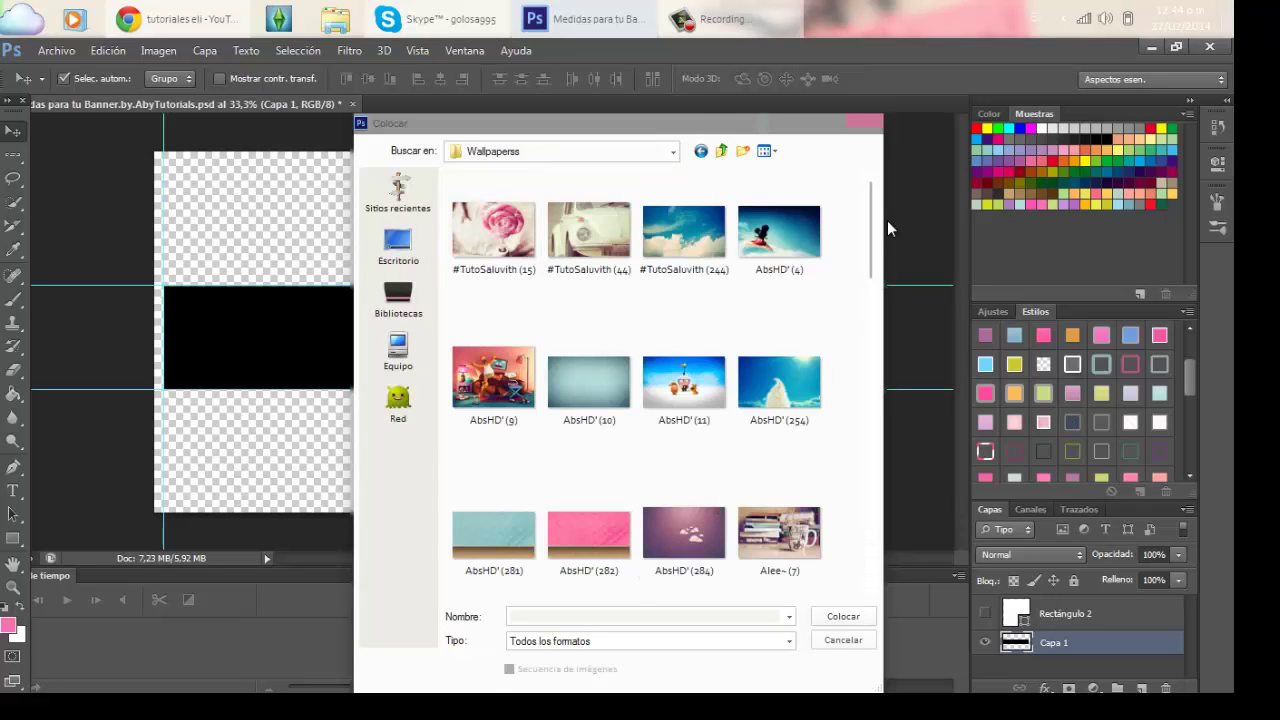
pyautogui.scroll(-15, 851, 420)
pyautogui.scroll(10, 786, 349)
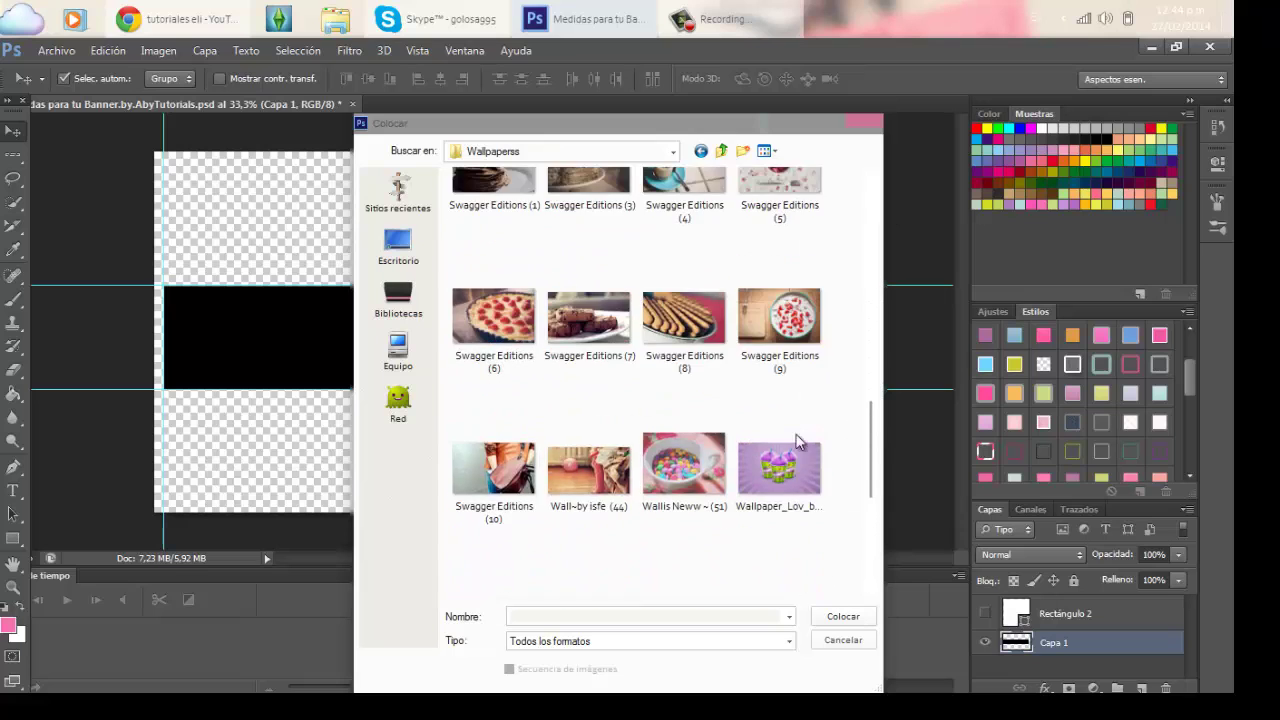
pyautogui.scroll(1, 786, 330)
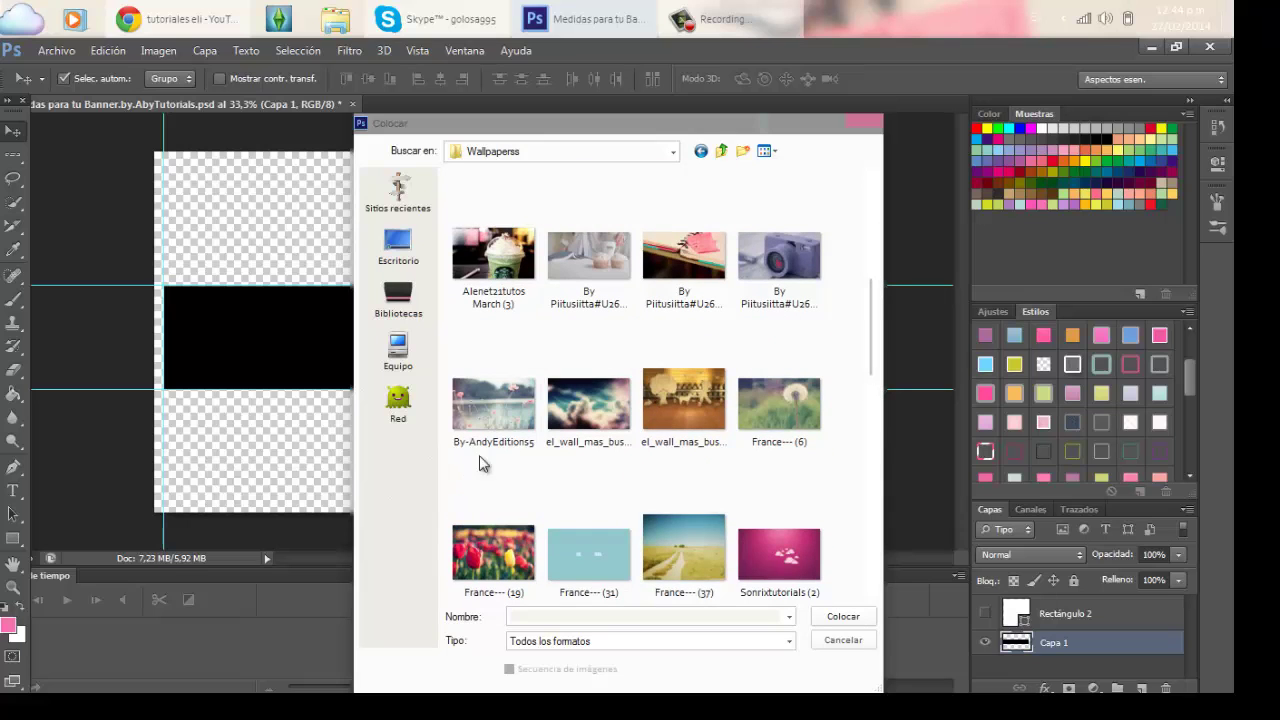
pyautogui.doubleClick(531, 441)
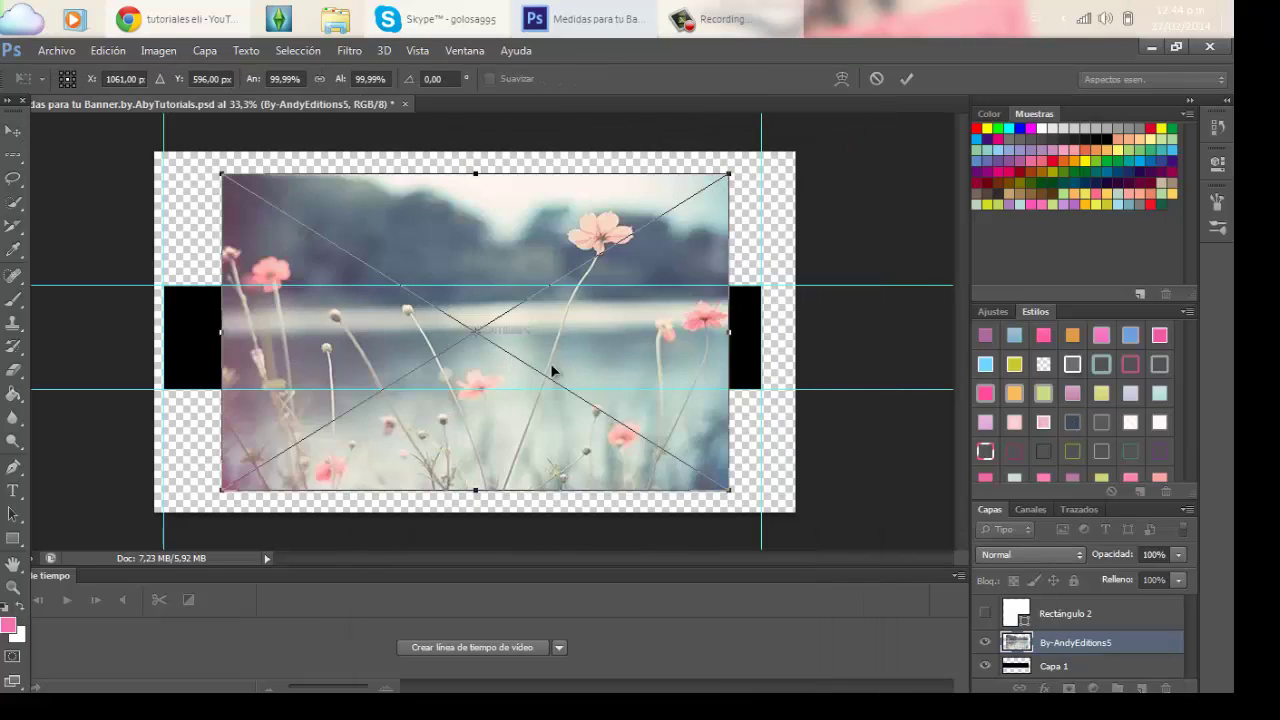
# Stretch the placed flower picture to about 129% width and 118% height so it covers the whole canvas.
pyautogui.moveTo(714, 503); pyautogui.dragTo(795, 511)
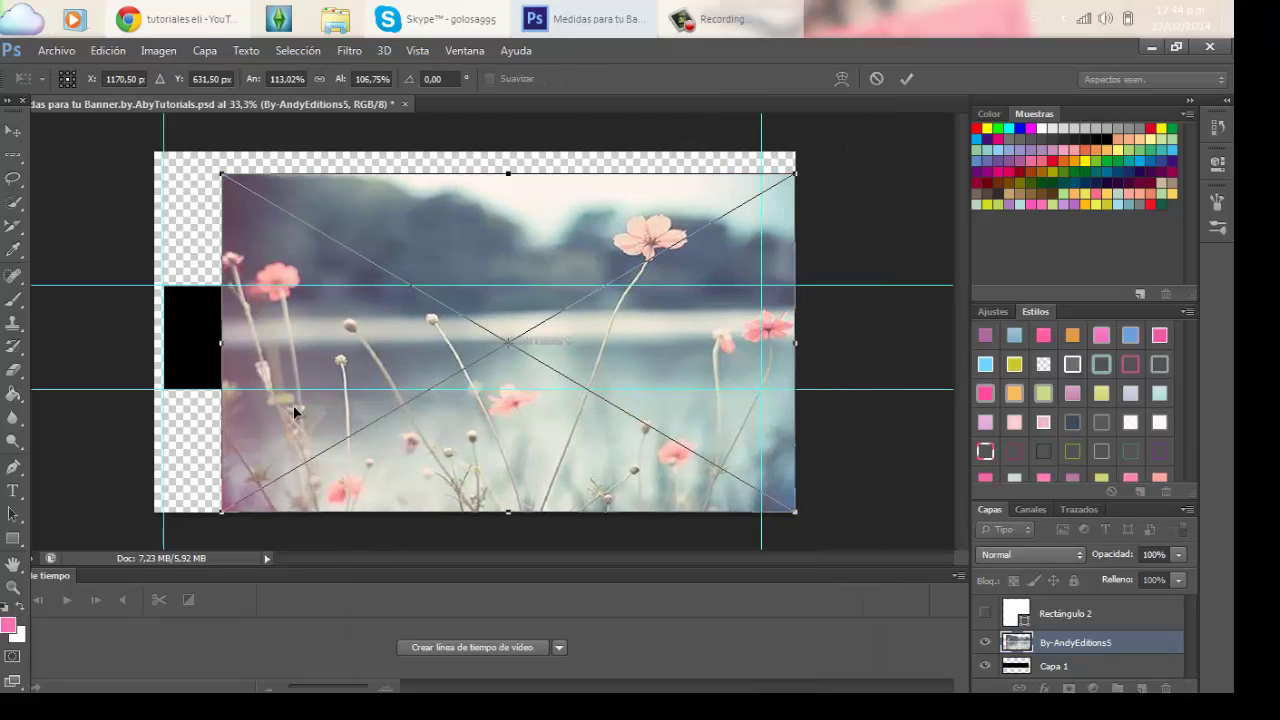
pyautogui.moveTo(223, 512); pyautogui.dragTo(130, 511)
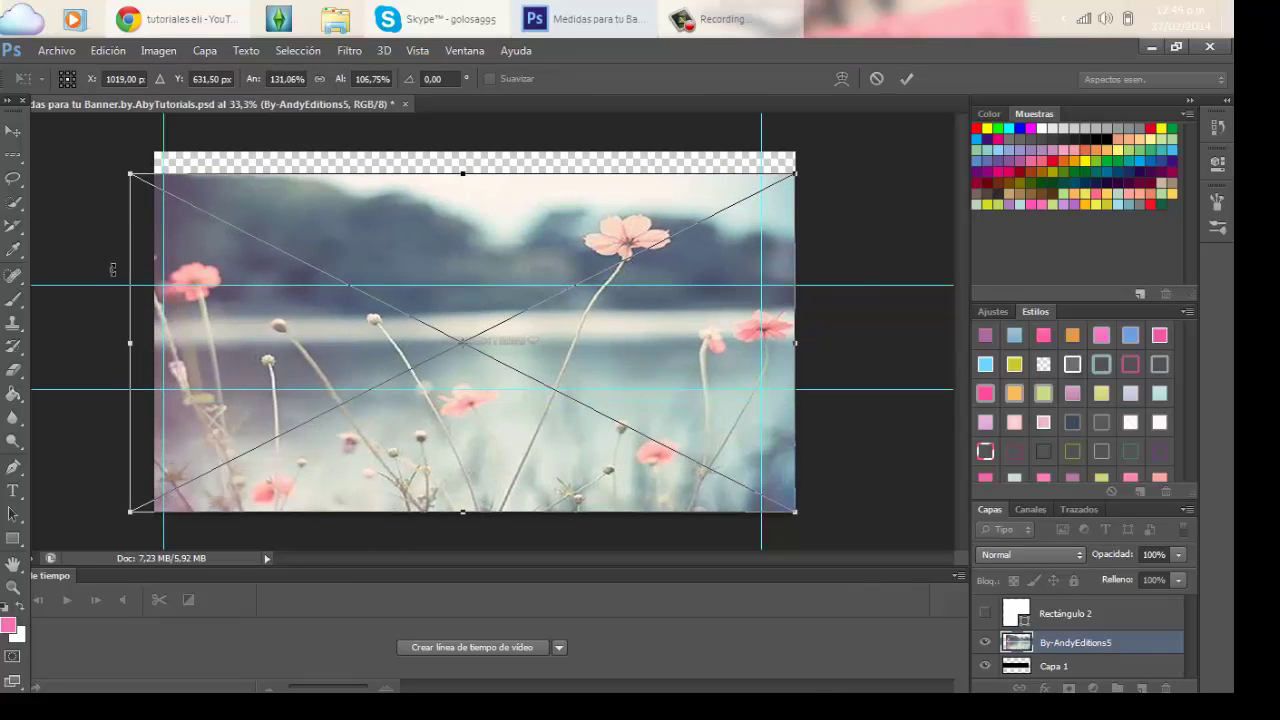
pyautogui.moveTo(129, 173); pyautogui.dragTo(138, 139)
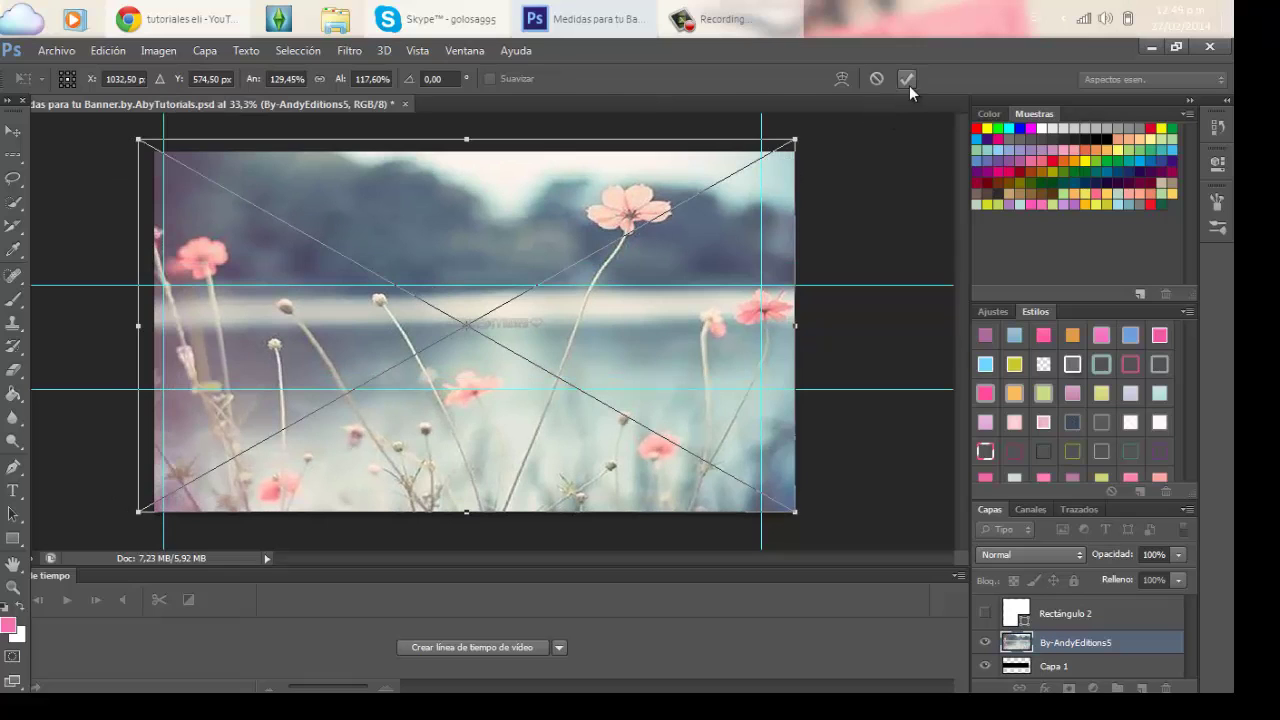
pyautogui.click(907, 80)
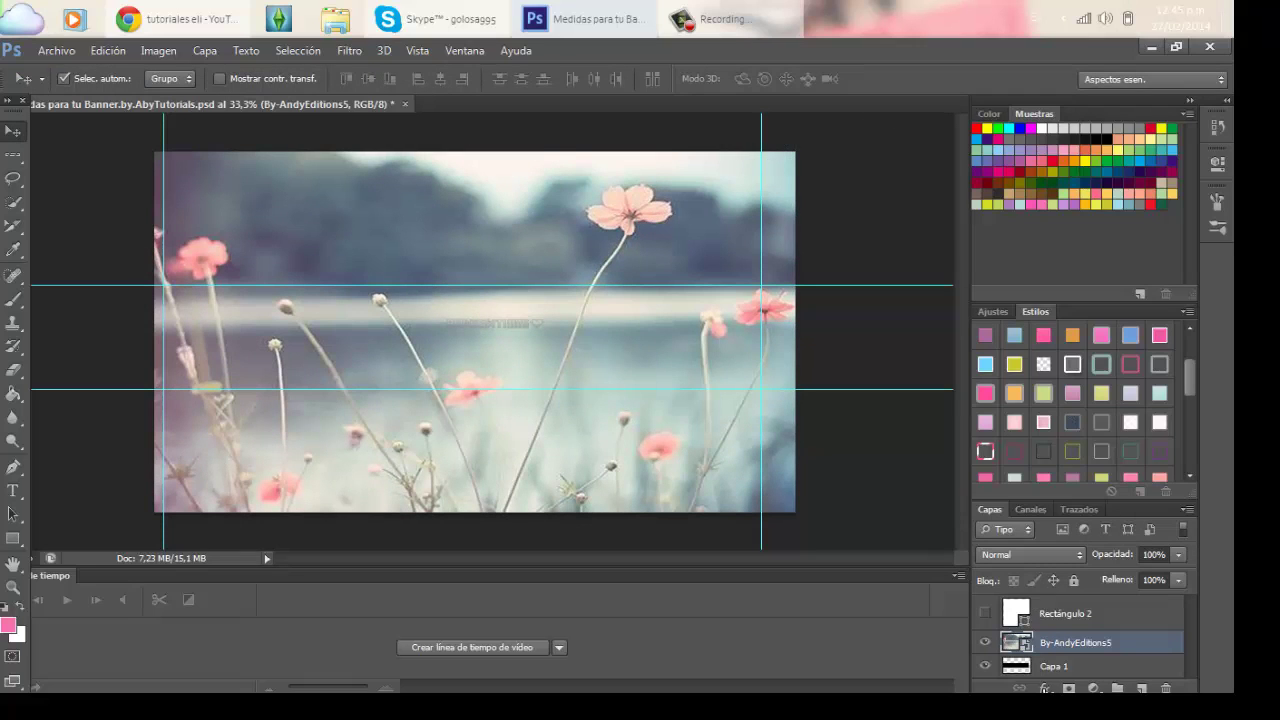
# Create a clipping mask from the By-AndyEditions5 layer on Capa 1 and delete the picture layer.
pyautogui.rightClick(1045, 645)
pyautogui.click(857, 331)
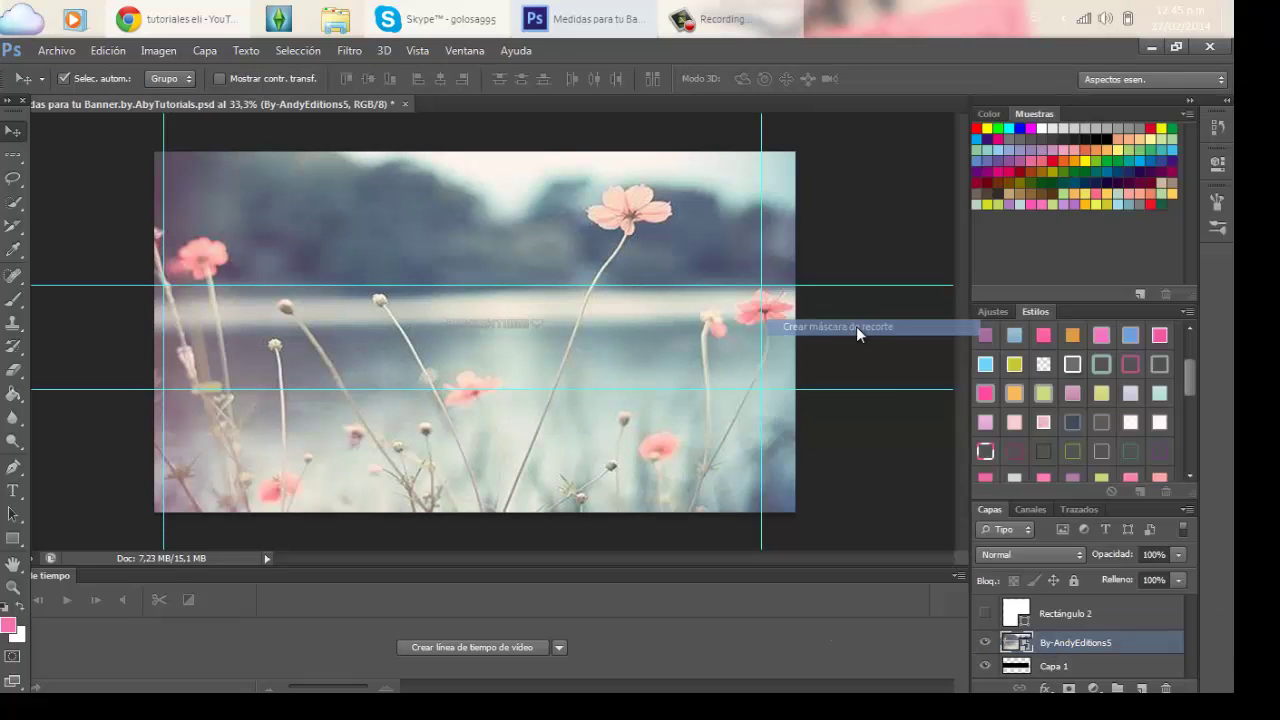
pyautogui.moveTo(741, 321); pyautogui.dragTo(741, 382)
pyautogui.moveTo(1040, 637); pyautogui.dragTo(1165, 688)
pyautogui.click(56, 50)
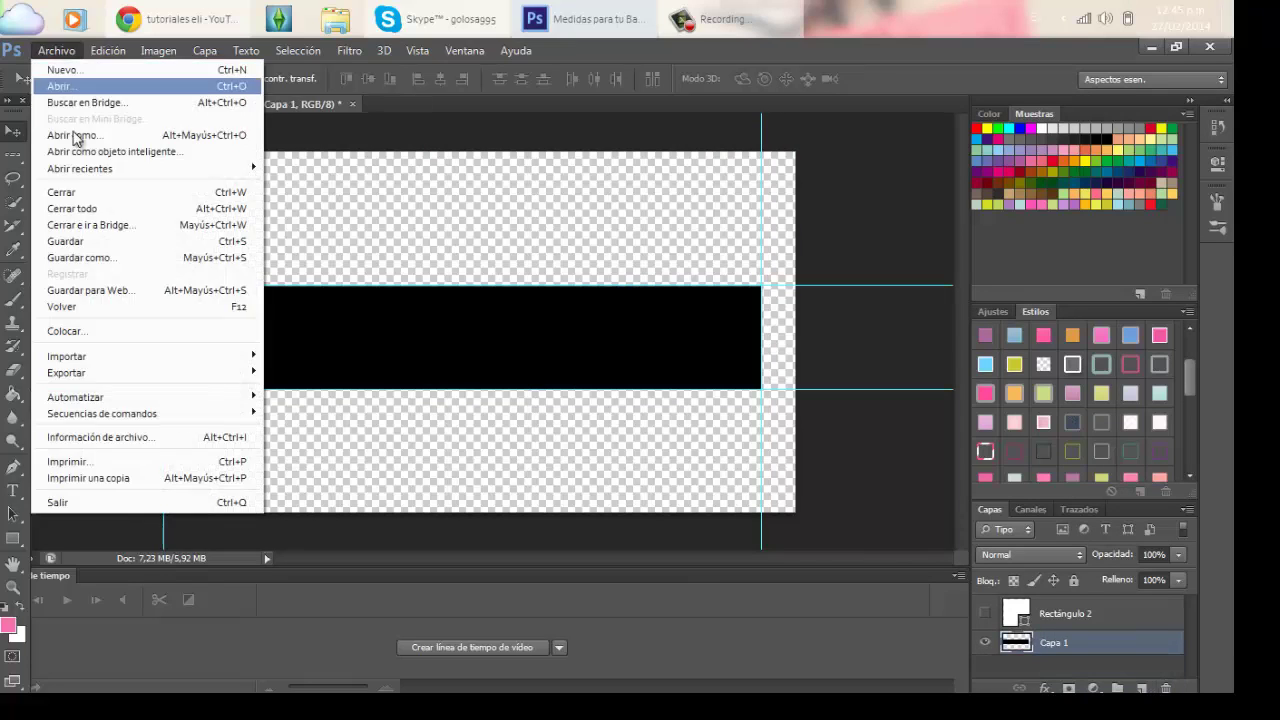
pyautogui.click(93, 331)
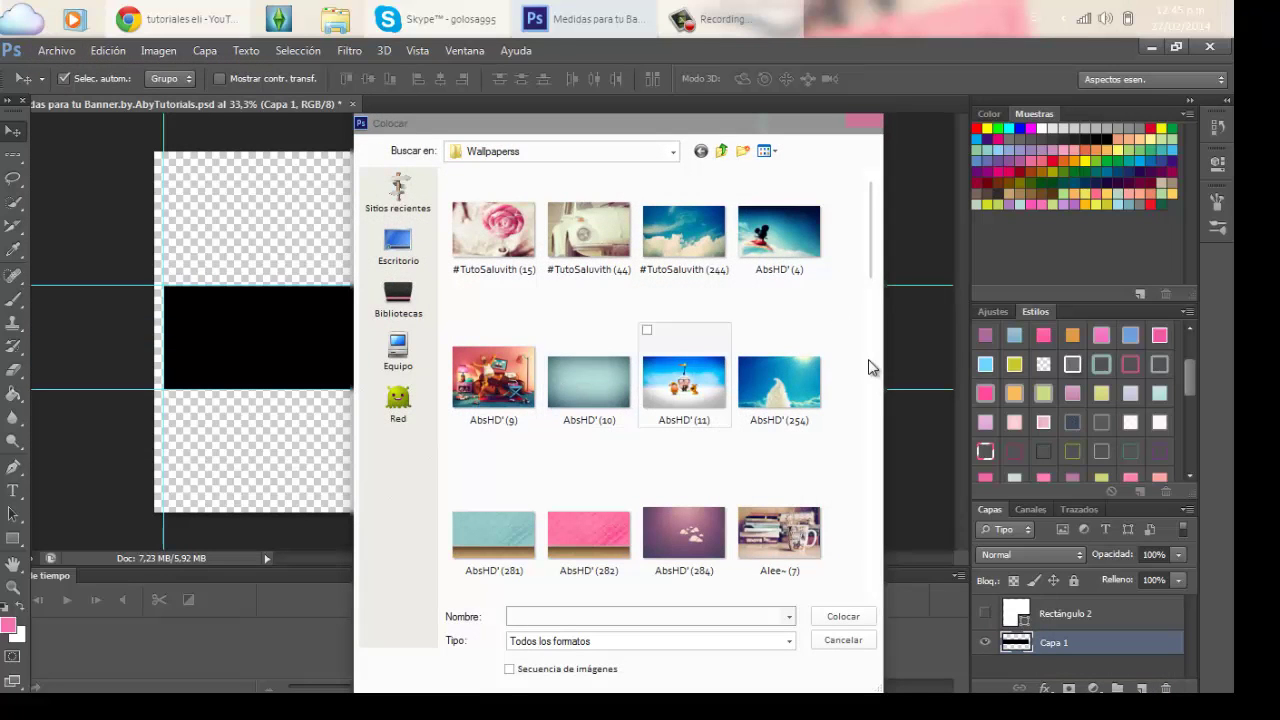
pyautogui.click(602, 370)
pyautogui.doubleClick(604, 370)
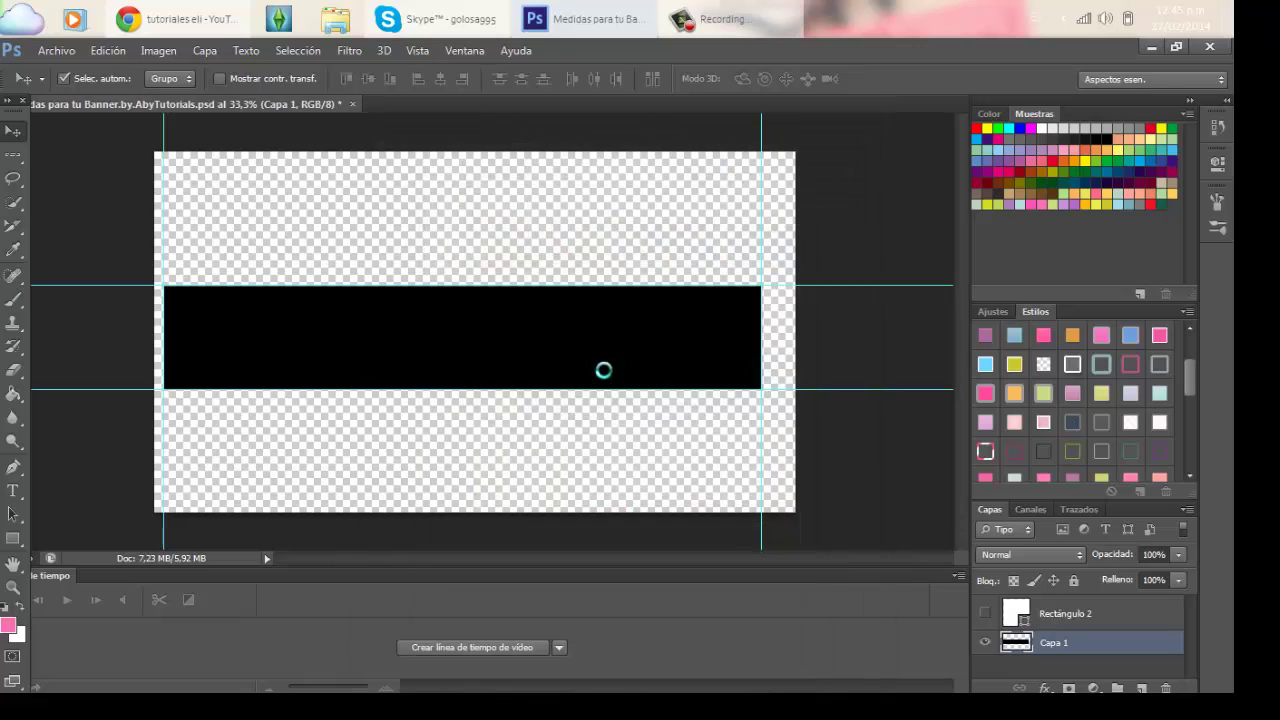
pyautogui.click(878, 79)
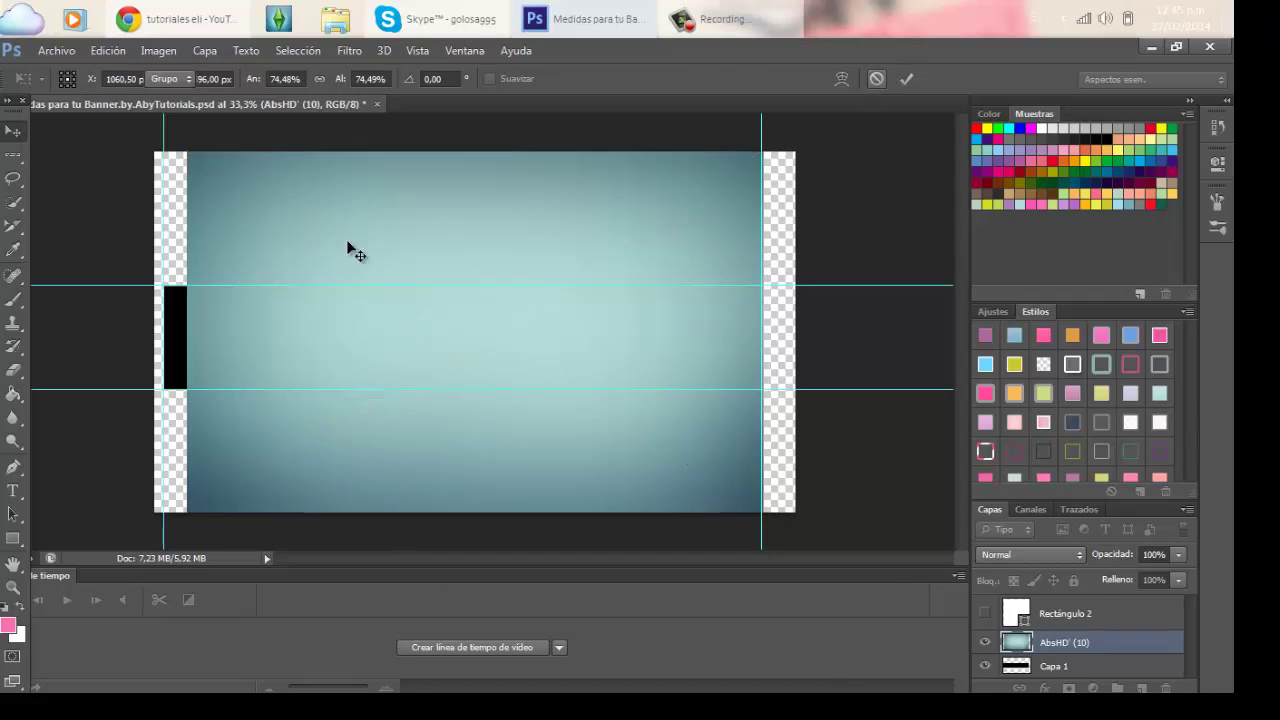
pyautogui.click(56, 50)
pyautogui.moveTo(349, 50)
pyautogui.click(437, 96)
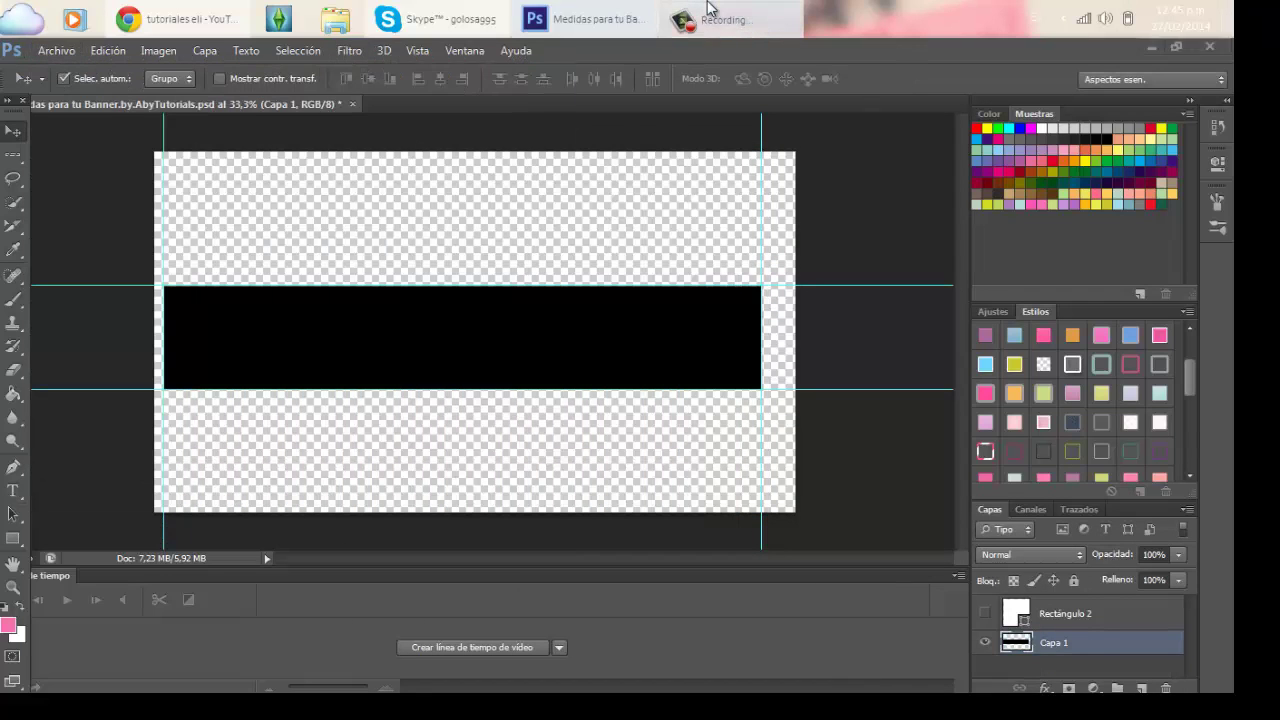
# Place the #TutoSaluvith (244) sky picture from the Wallpaperss folder above Capa 1.
pyautogui.click(1017, 643)
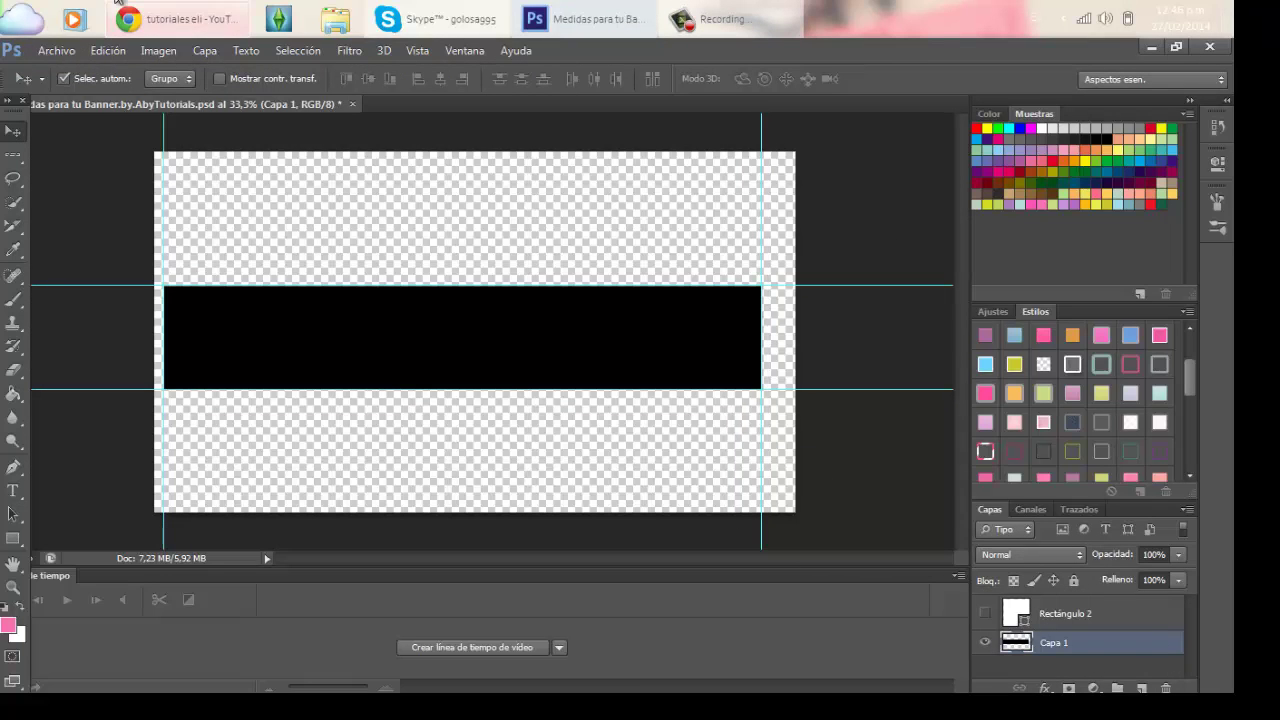
pyautogui.click(56, 50)
pyautogui.click(99, 332)
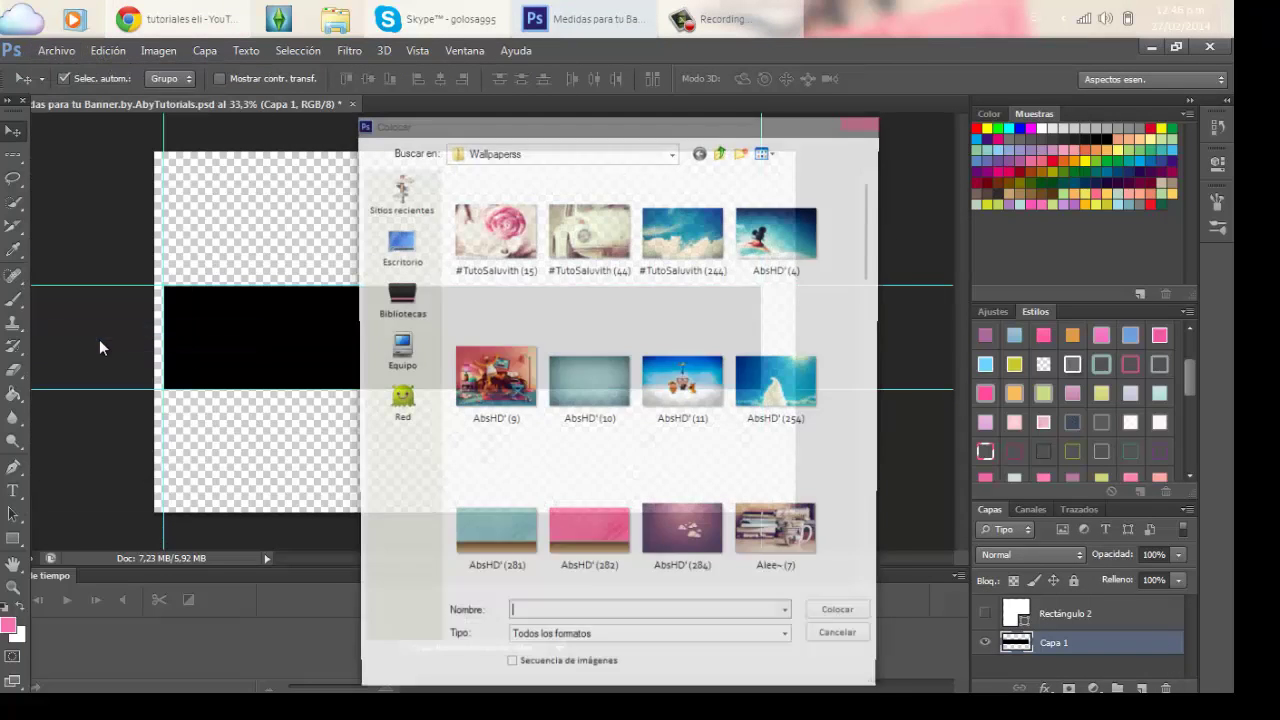
pyautogui.click(778, 9)
pyautogui.click(778, 9)
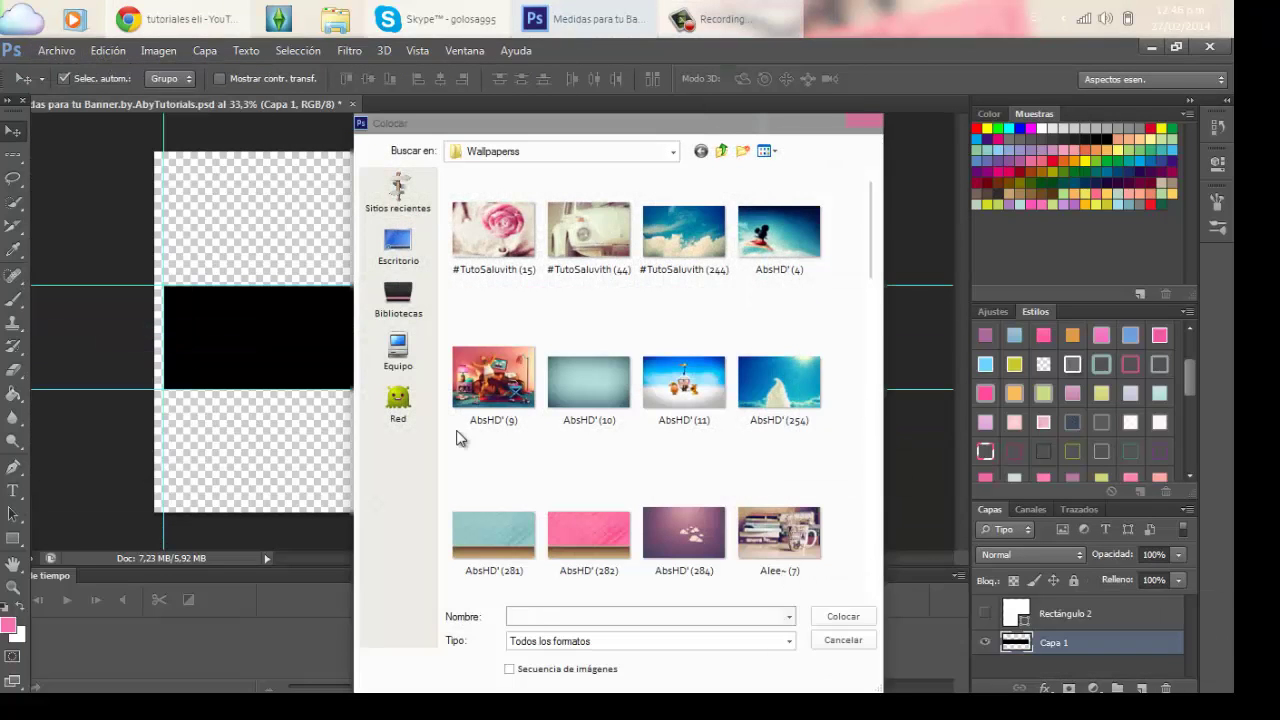
pyautogui.moveTo(866, 260); pyautogui.dragTo(743, 260)
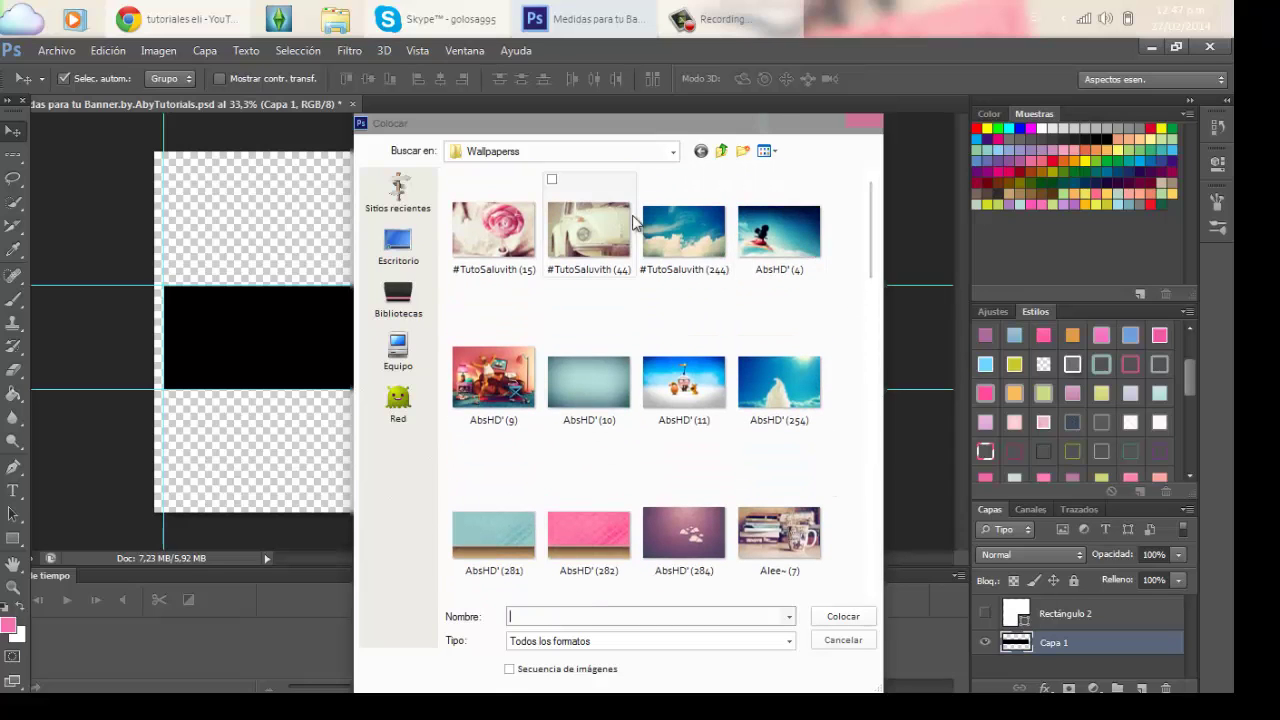
pyautogui.click(698, 252)
pyautogui.doubleClick(698, 252)
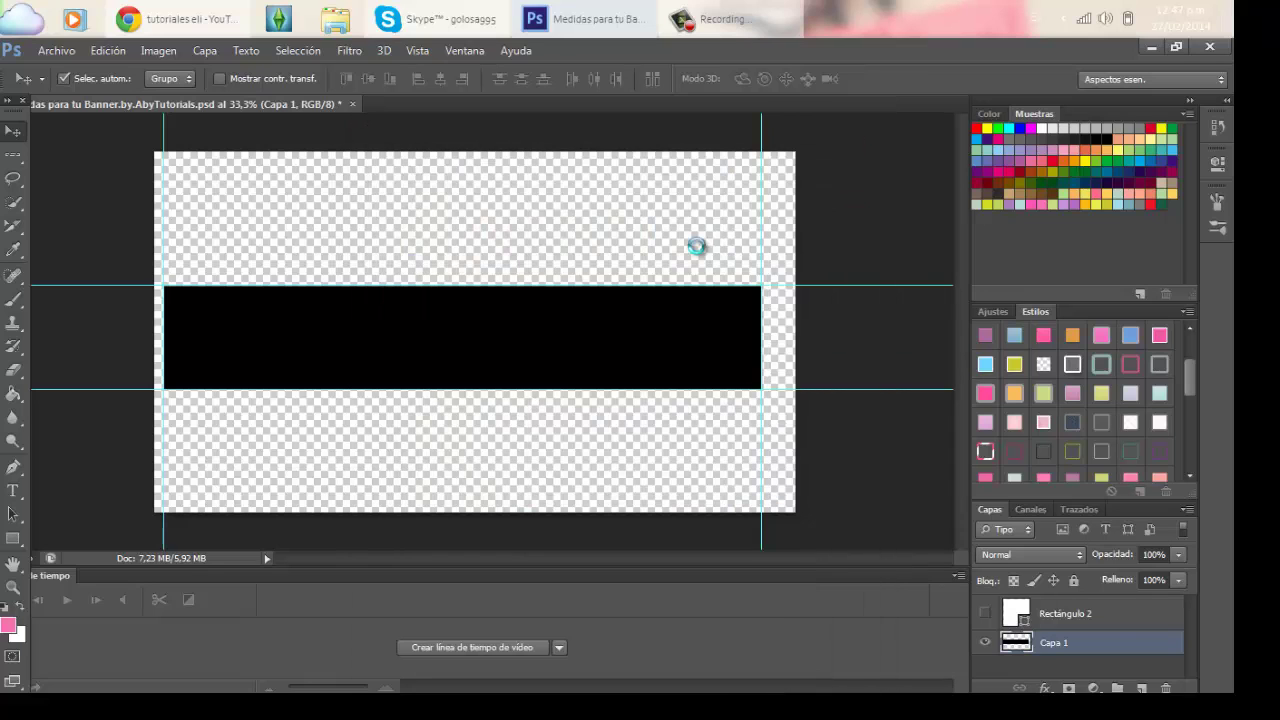
# Stretch the placed sky picture in both directions so it covers the whole canvas, and commit the placement.
pyautogui.moveTo(563, 386); pyautogui.dragTo(817, 511)
pyautogui.moveTo(386, 276); pyautogui.dragTo(145, 152)
pyautogui.click(906, 80)
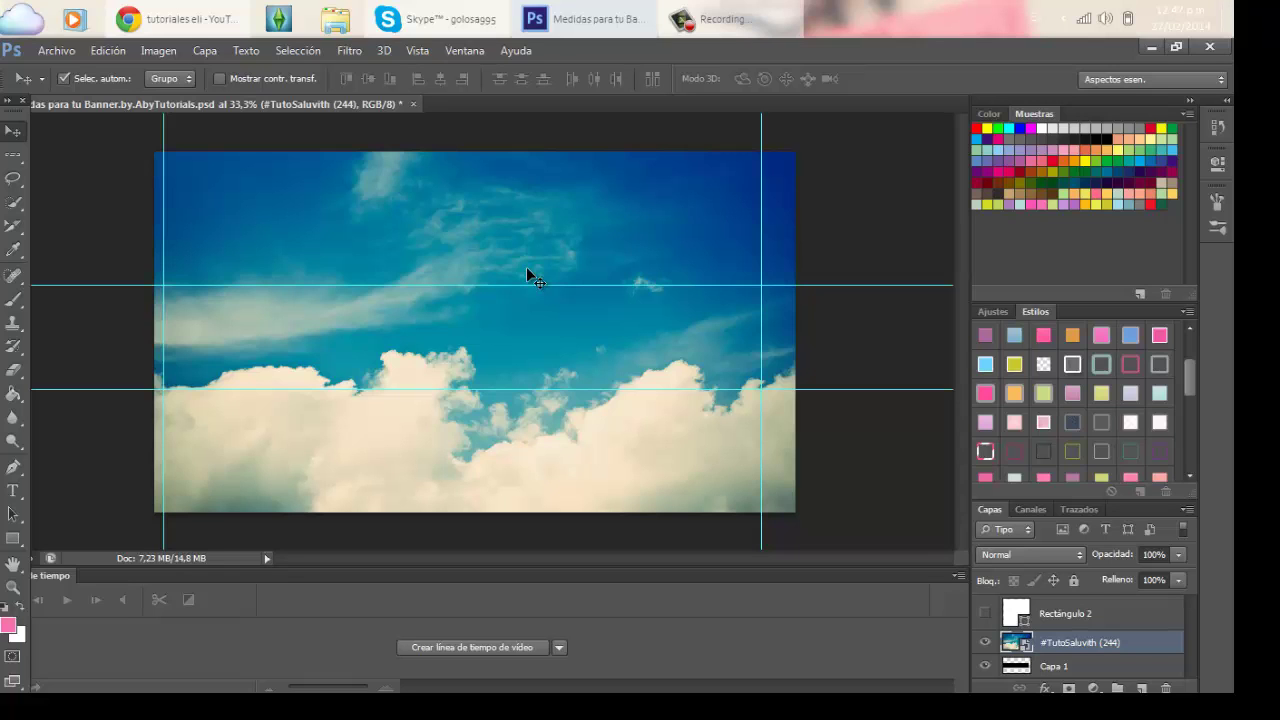
# Clip the #TutoSaluvith (244) layer to Capa 1 and shift the picture upward so the clouds fill the strip.
pyautogui.rightClick(1092, 645)
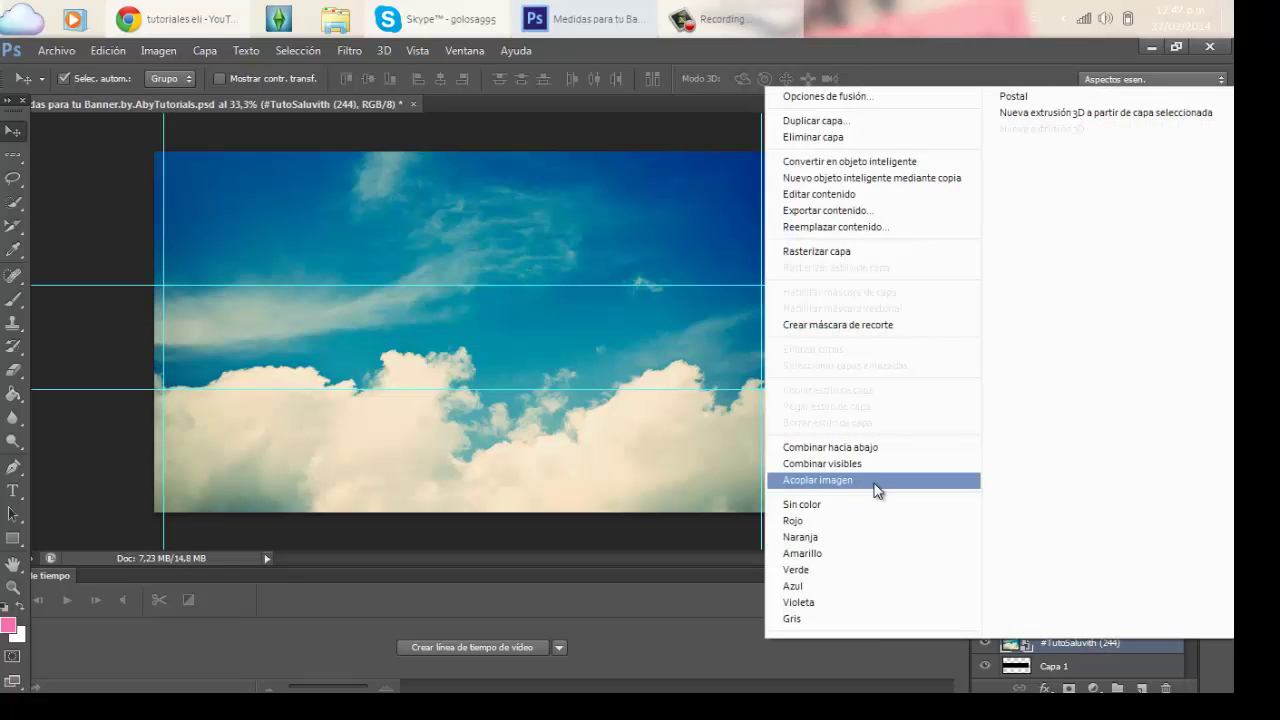
pyautogui.click(821, 340)
pyautogui.moveTo(720, 338); pyautogui.dragTo(733, 255)
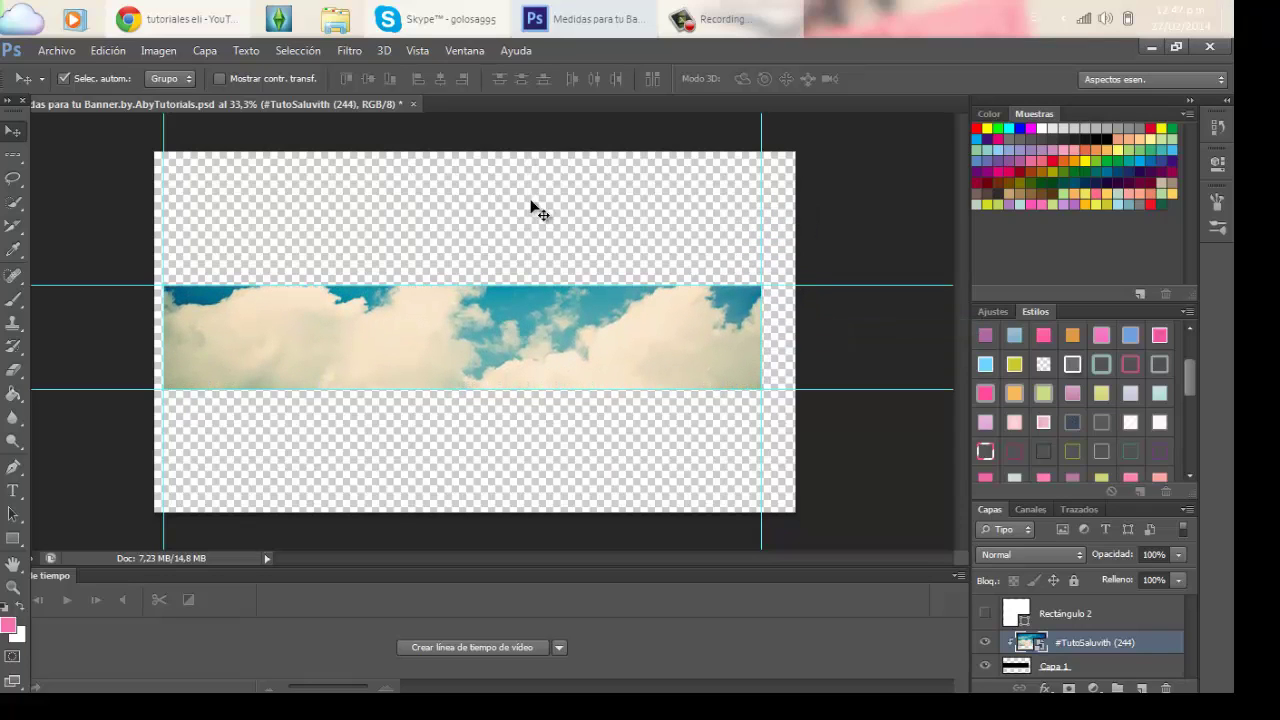
# Add a new empty layer directly above the #TutoSaluvith (244) layer.
pyautogui.click(1105, 670)
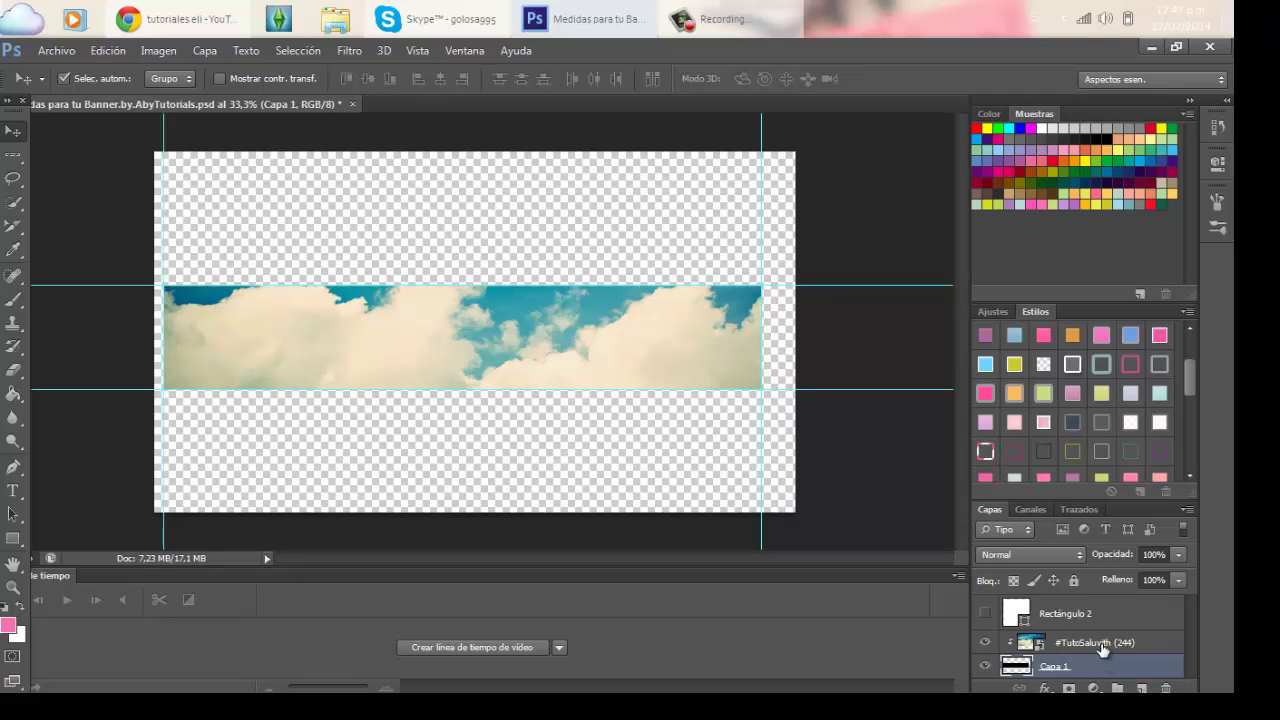
pyautogui.click(1103, 648)
pyautogui.click(1141, 688)
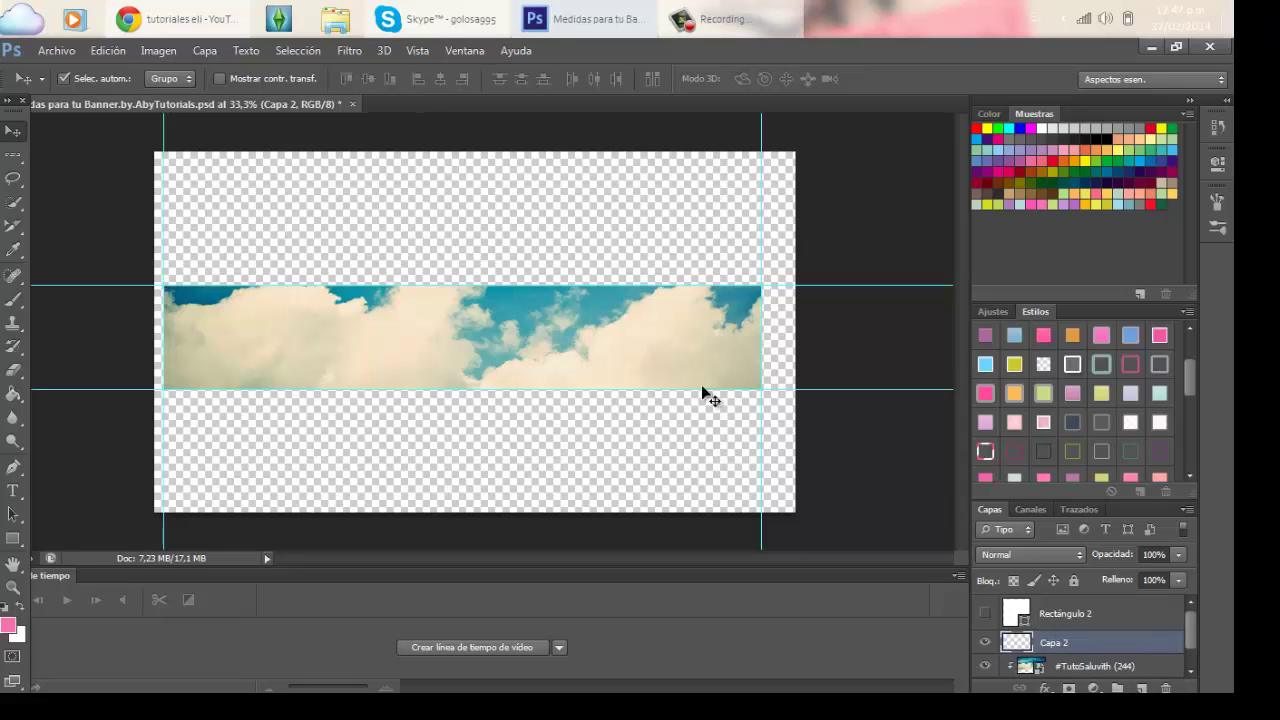
pyautogui.click(56, 50)
pyautogui.click(58, 52)
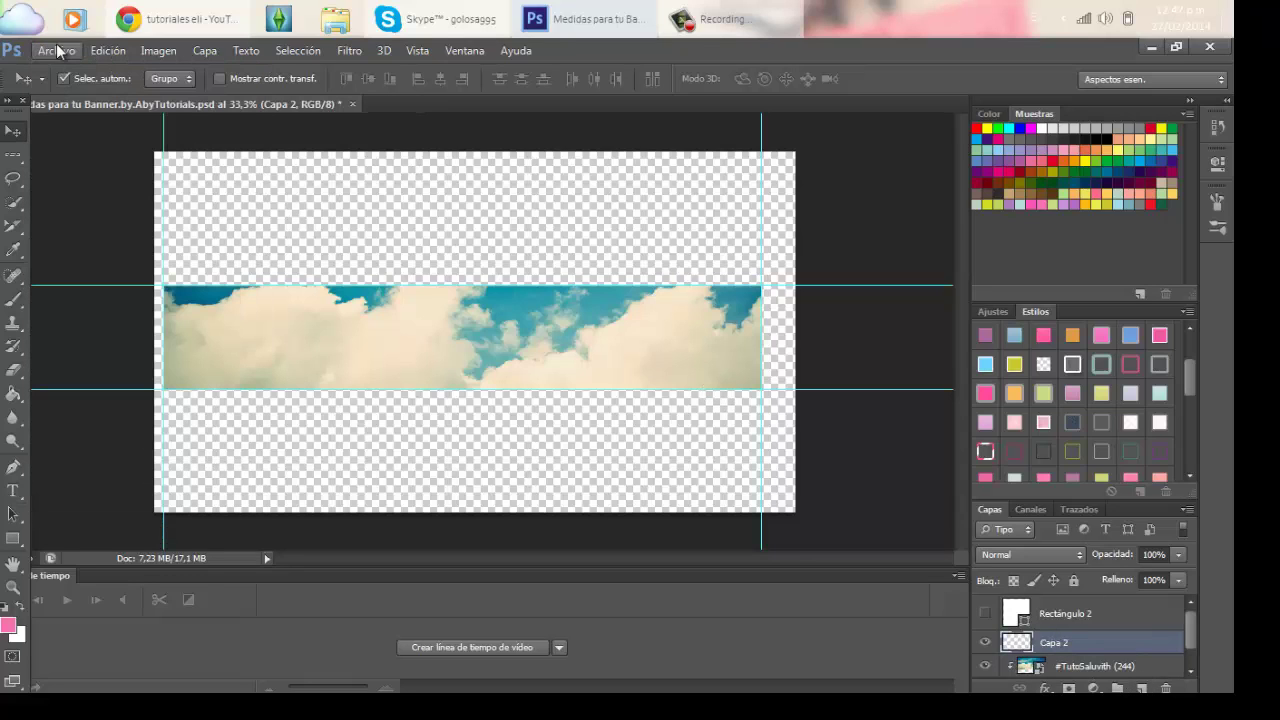
# Take the Brush tool with the can-shaped preset 651 and set its size to 201 px.
pyautogui.click(14, 304)
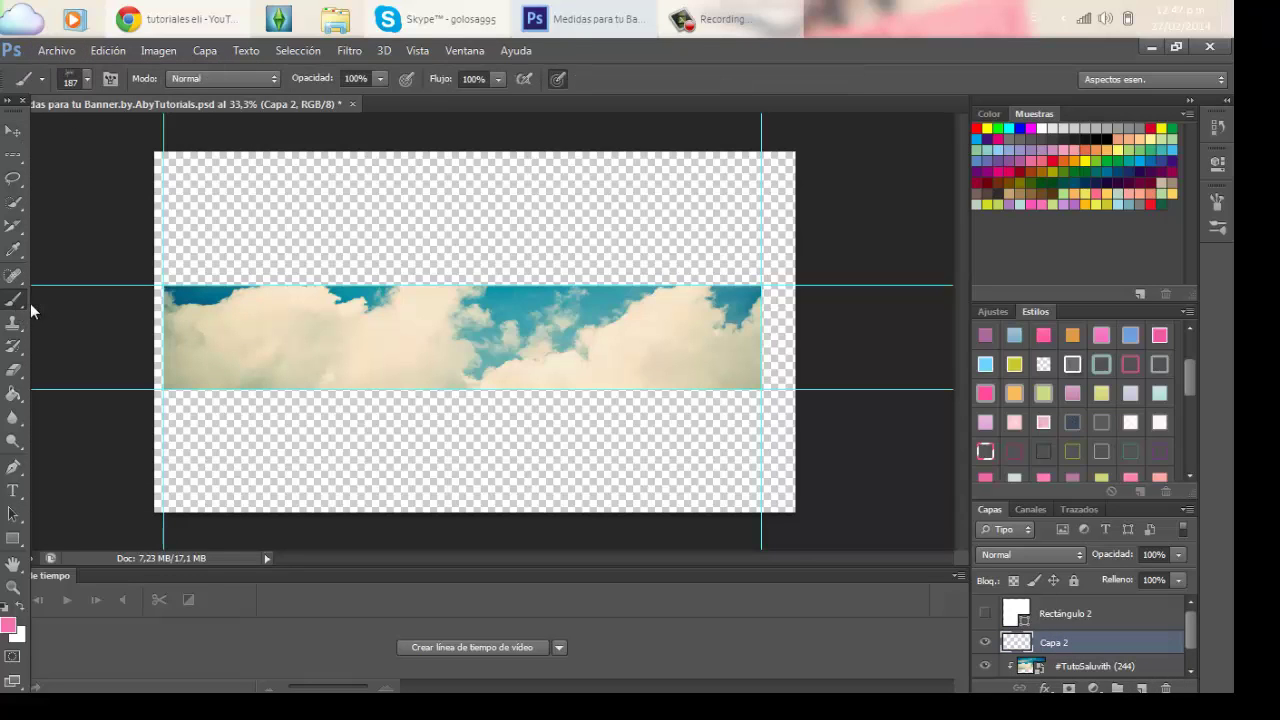
pyautogui.click(88, 79)
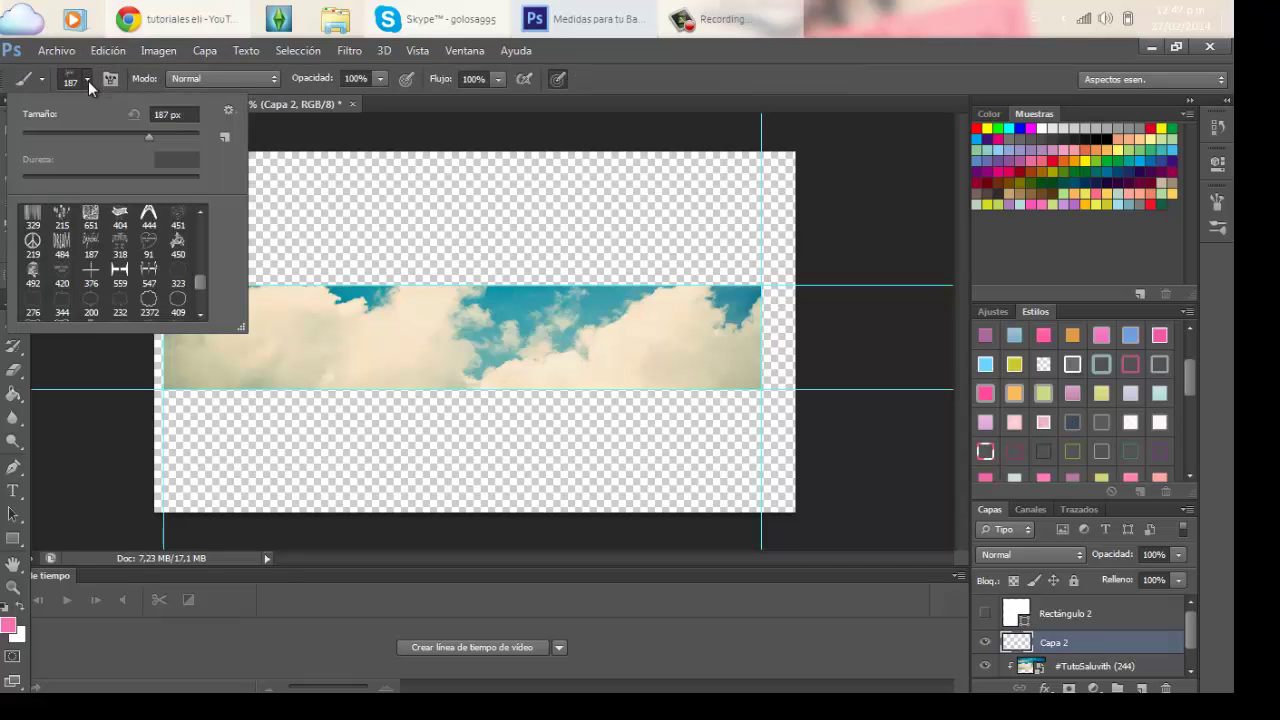
pyautogui.click(91, 215)
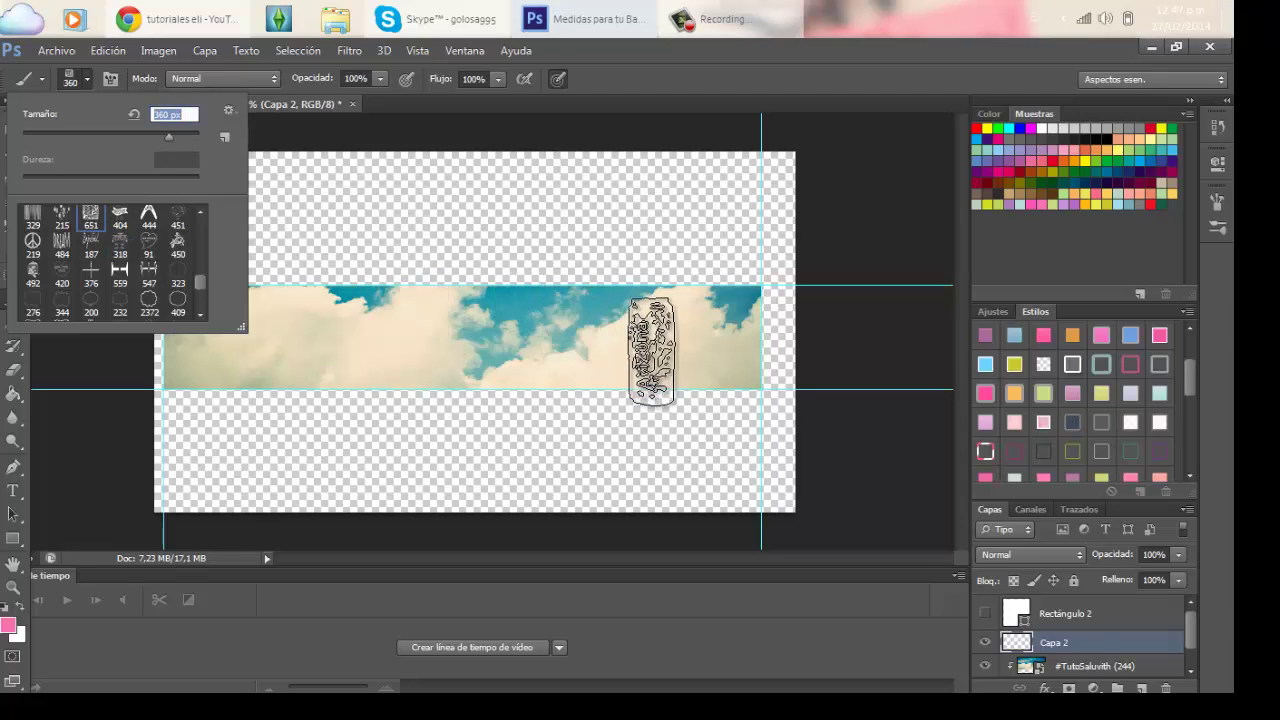
pyautogui.click(157, 129)
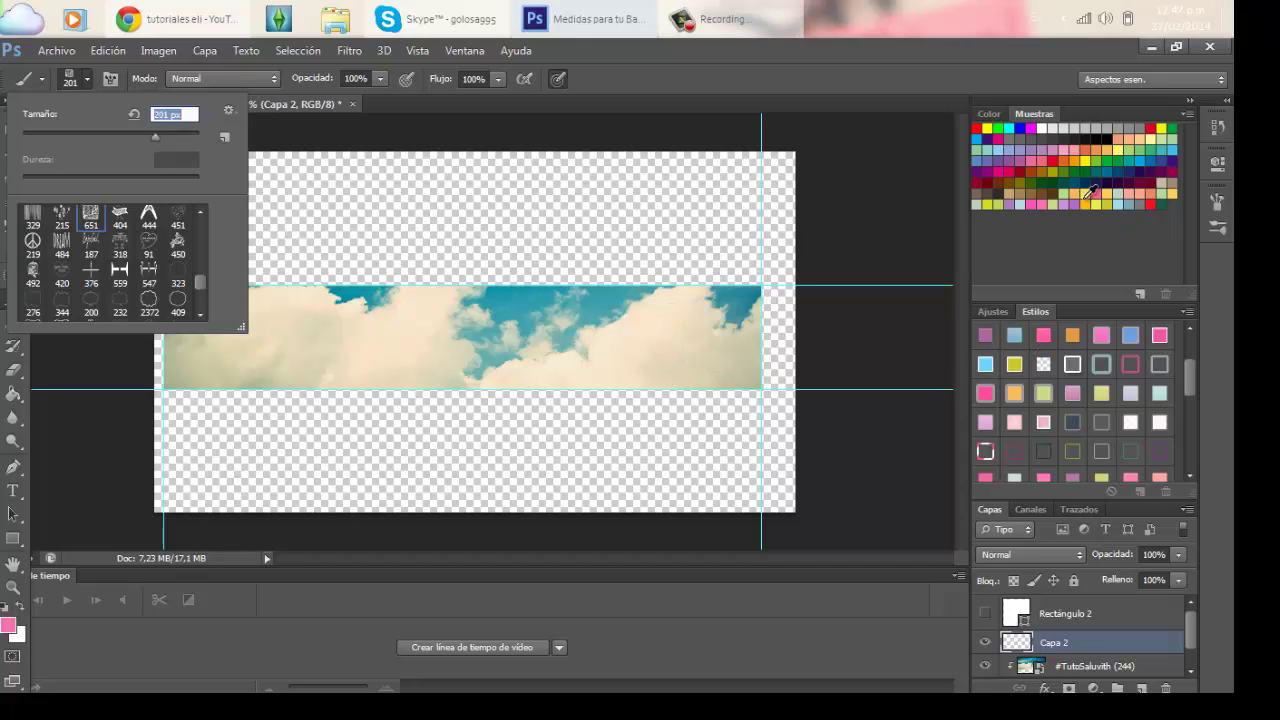
# Stamp two cans side by side near the strip's right end, combining light green and dark green stamps.
pyautogui.click(1002, 205)
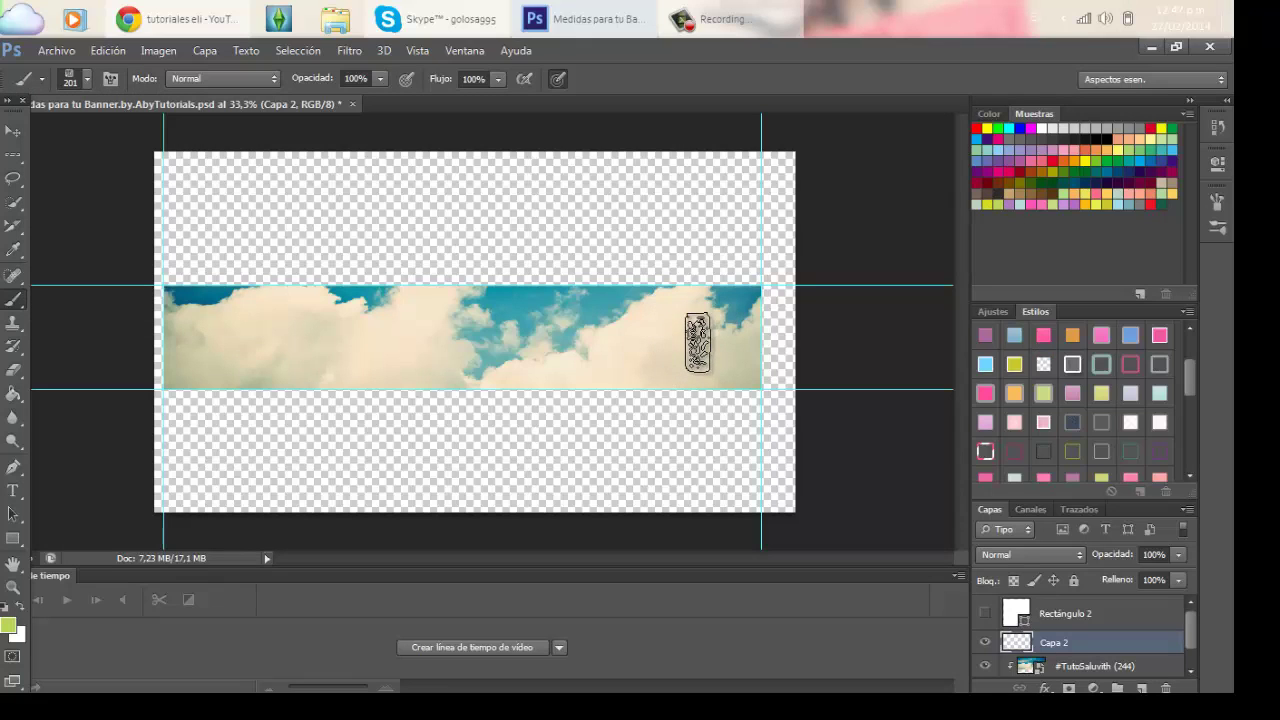
pyautogui.click(699, 344)
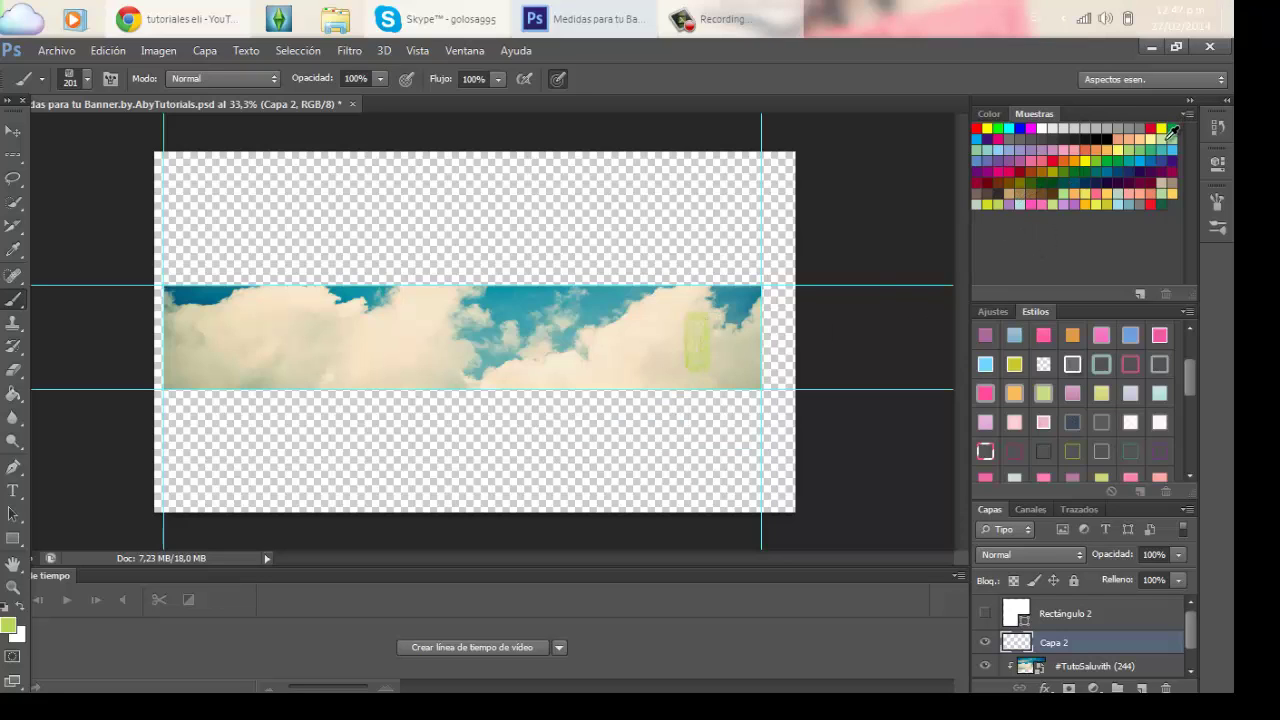
pyautogui.click(1165, 204)
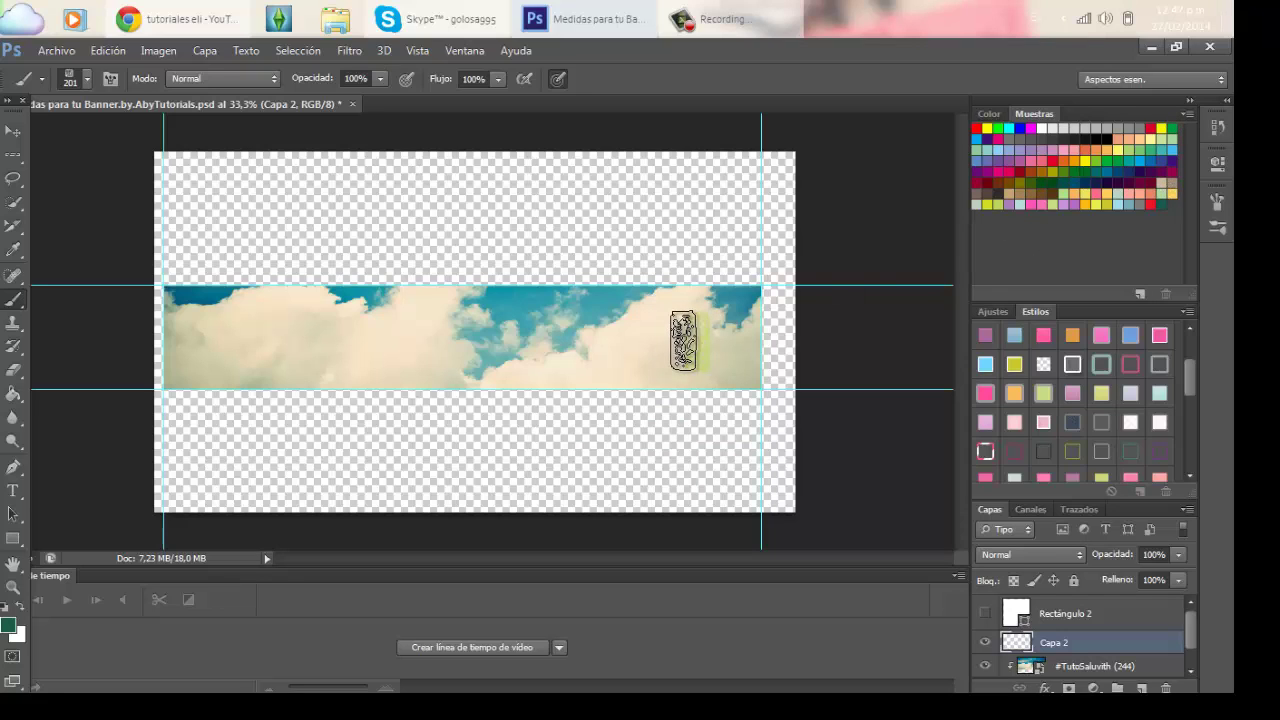
pyautogui.click(695, 341)
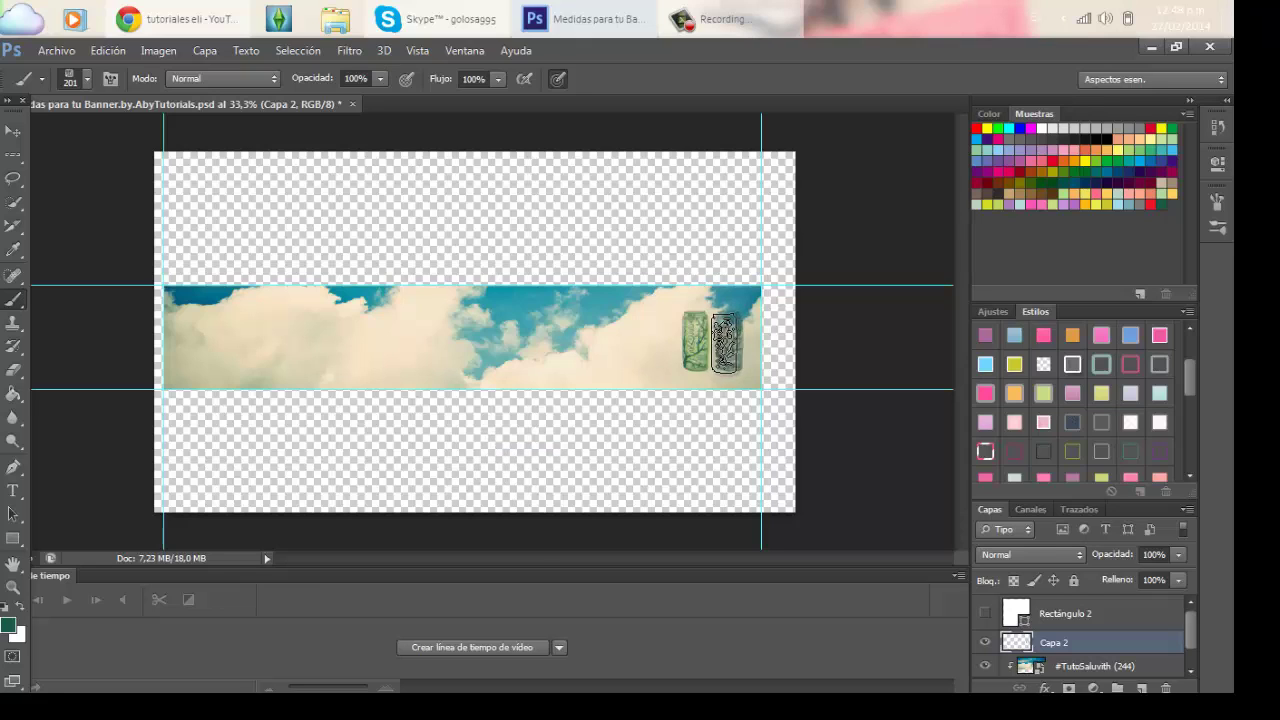
pyautogui.click(725, 343)
# Stamp a third can beside the other two, using light green for the base and dark green over it.
pyautogui.click(1058, 202)
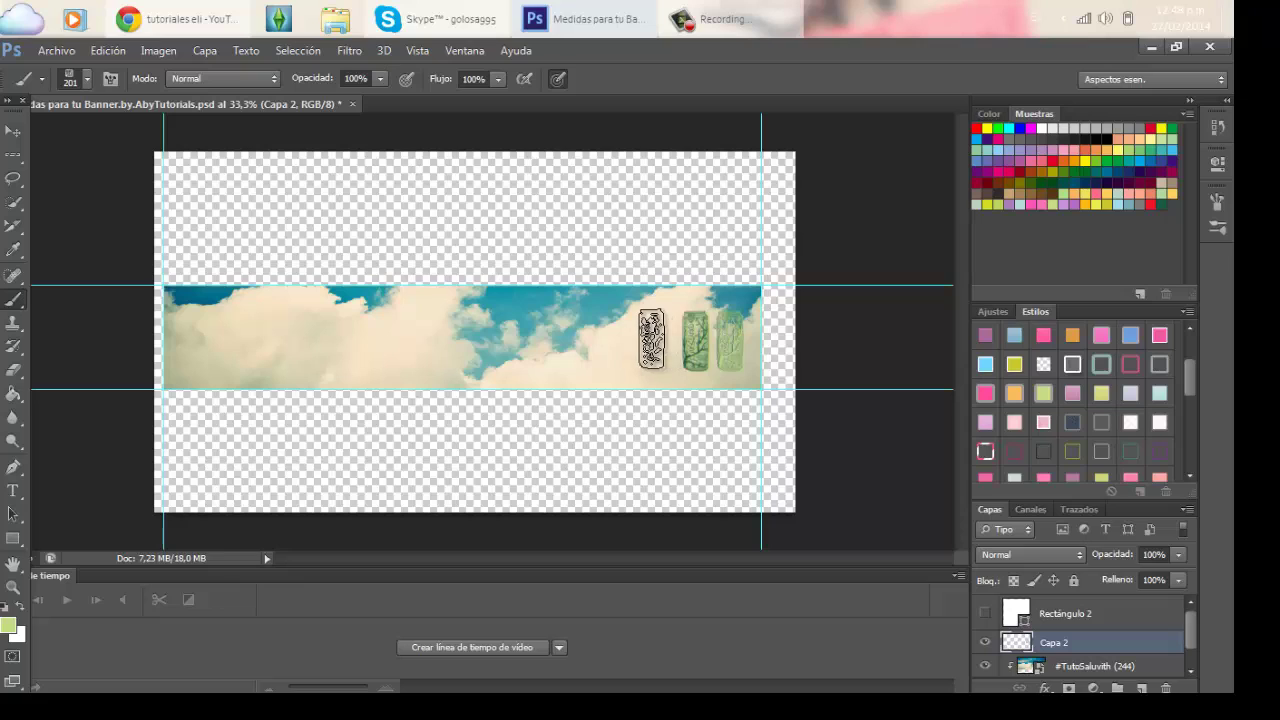
pyautogui.click(657, 344)
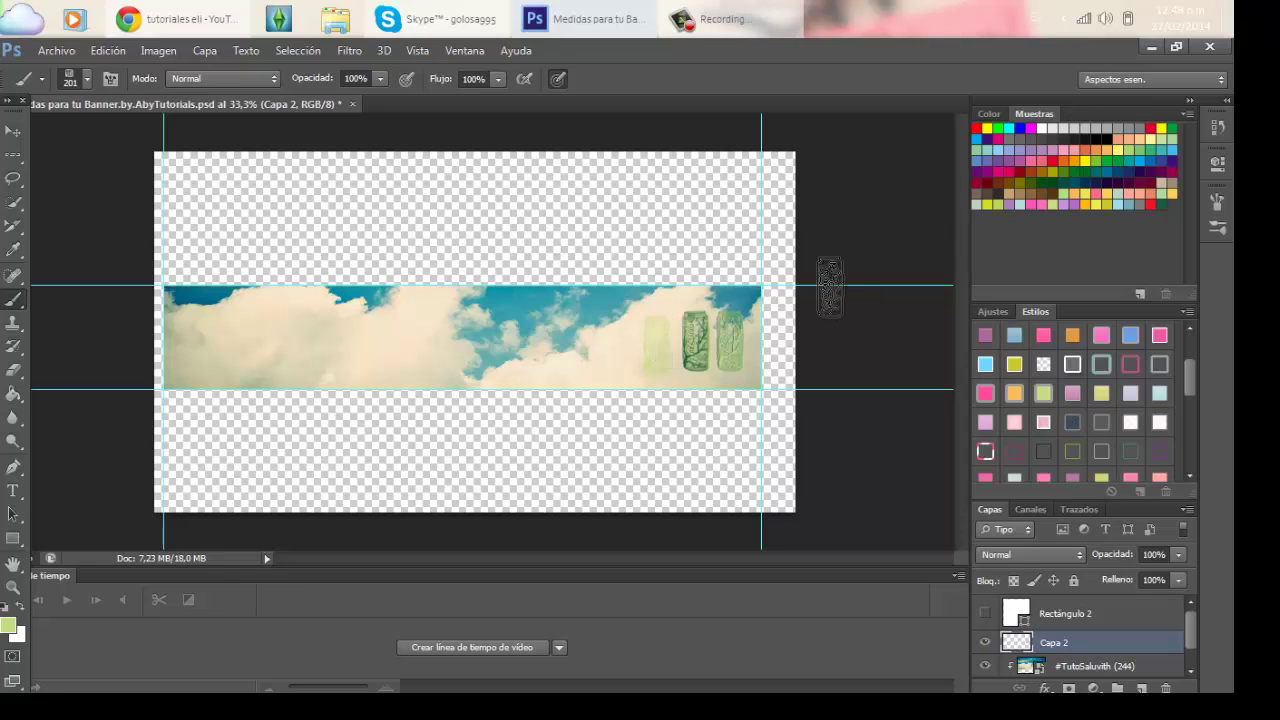
pyautogui.click(1166, 203)
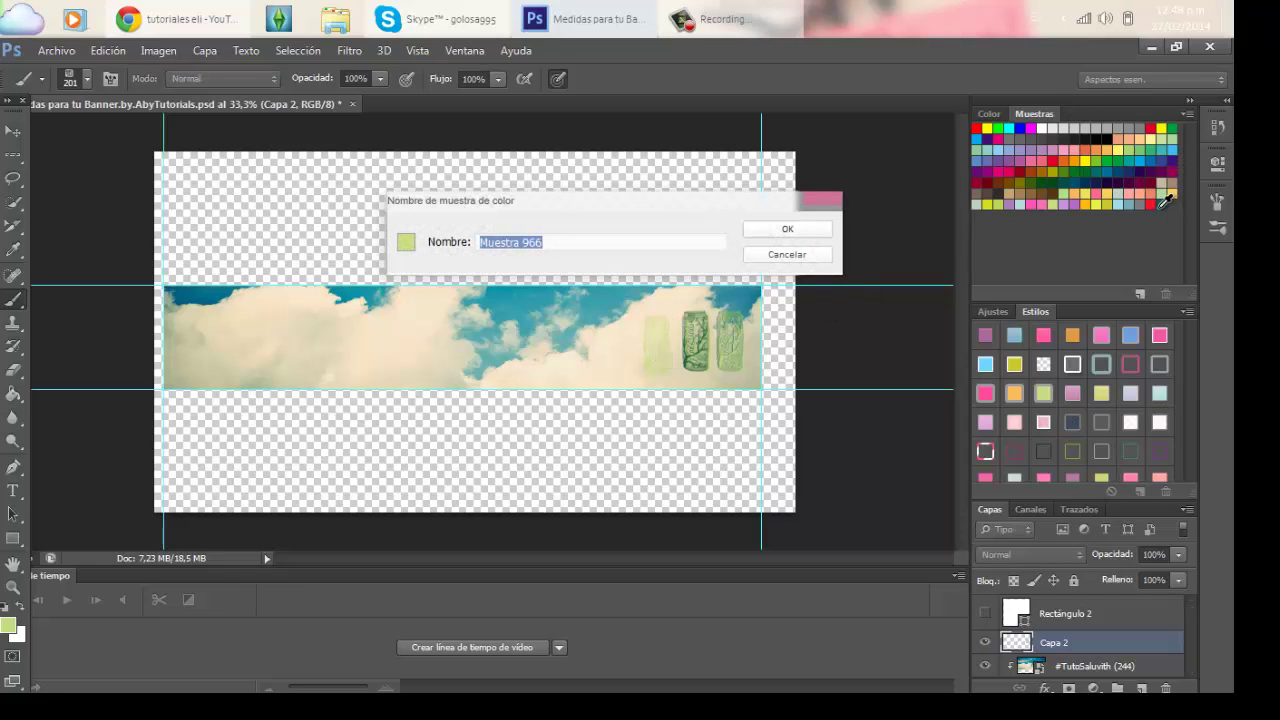
pyautogui.click(797, 255)
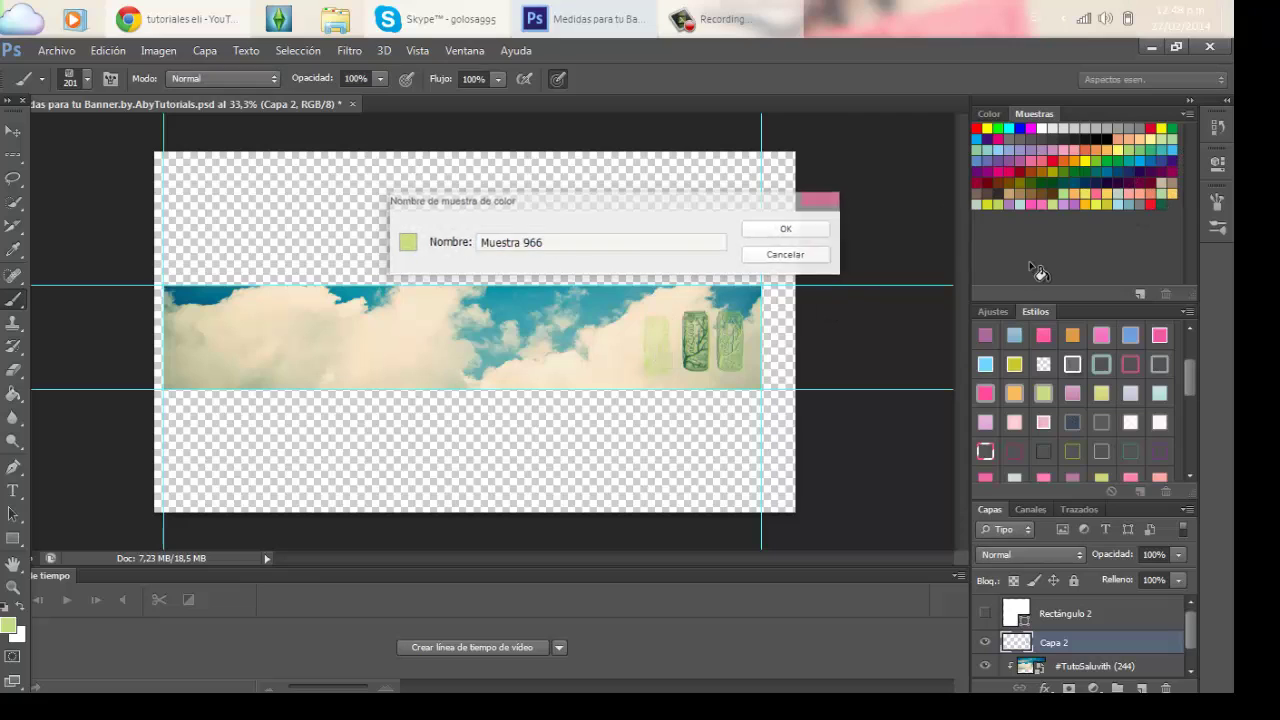
pyautogui.click(1164, 205)
pyautogui.click(657, 344)
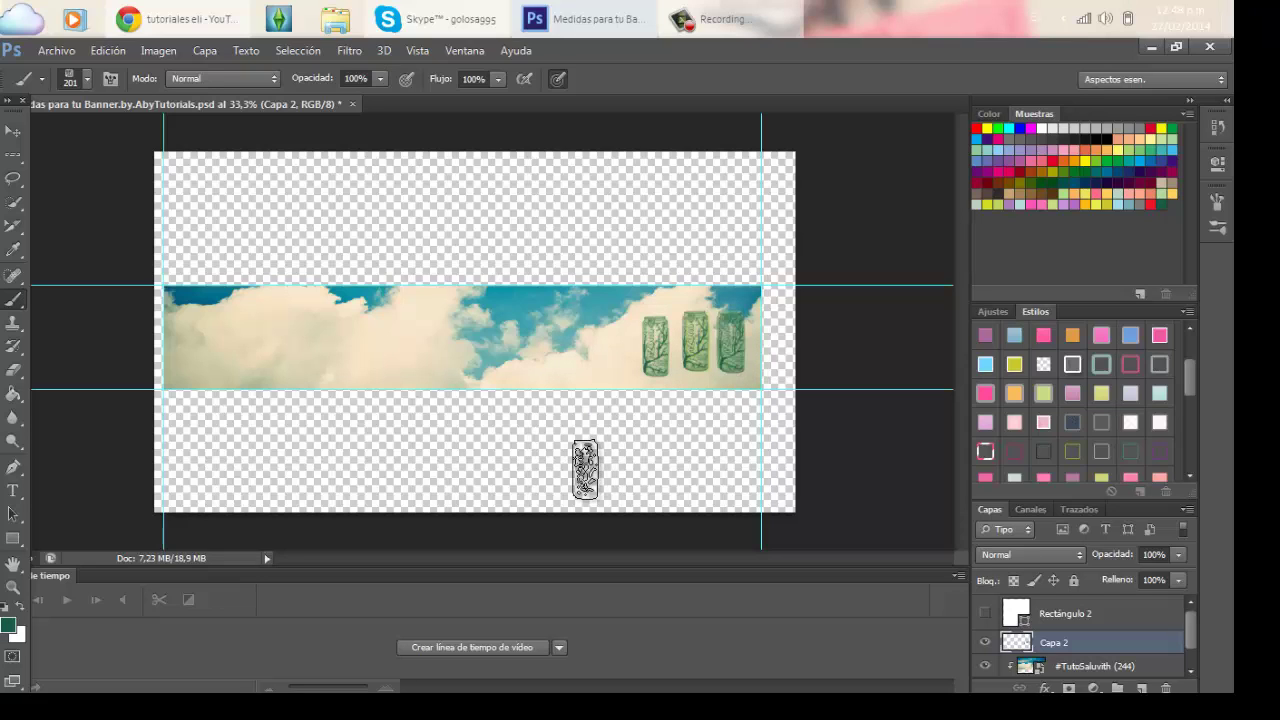
# Preview the 404, 451, 355, 426 and 37 brush presets over the banner to find another decoration.
pyautogui.click(72, 77)
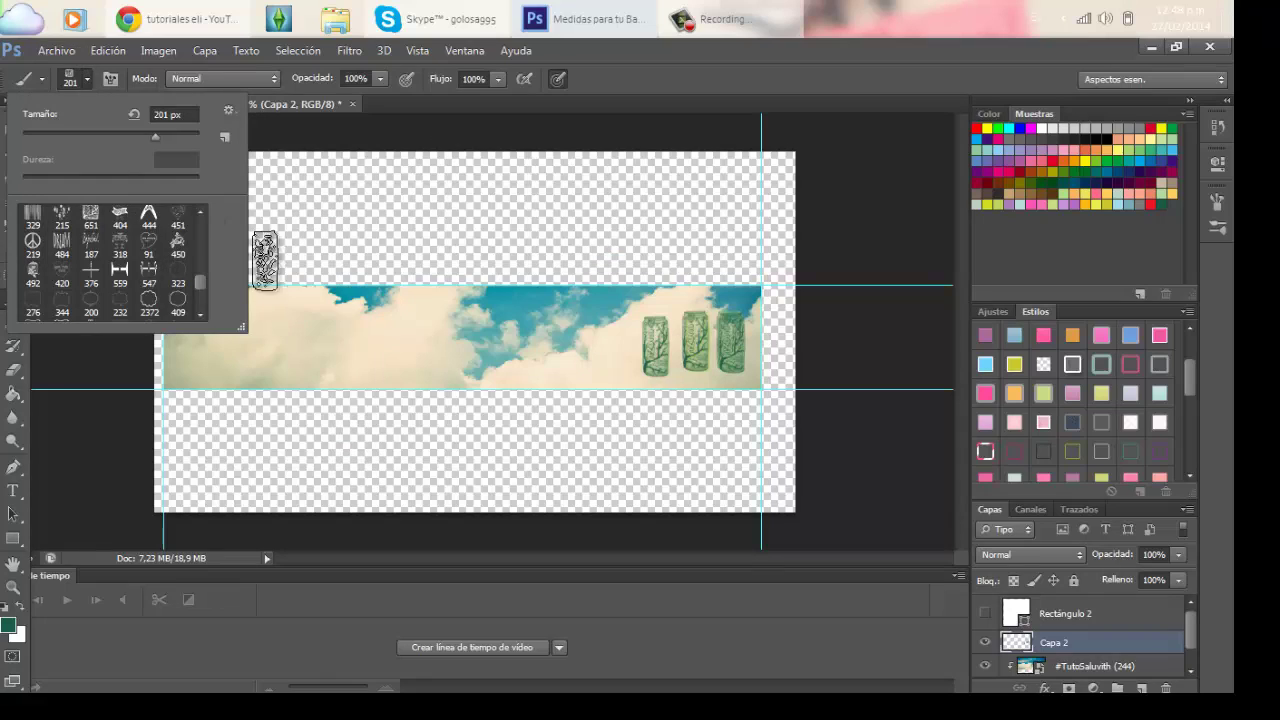
pyautogui.click(120, 215)
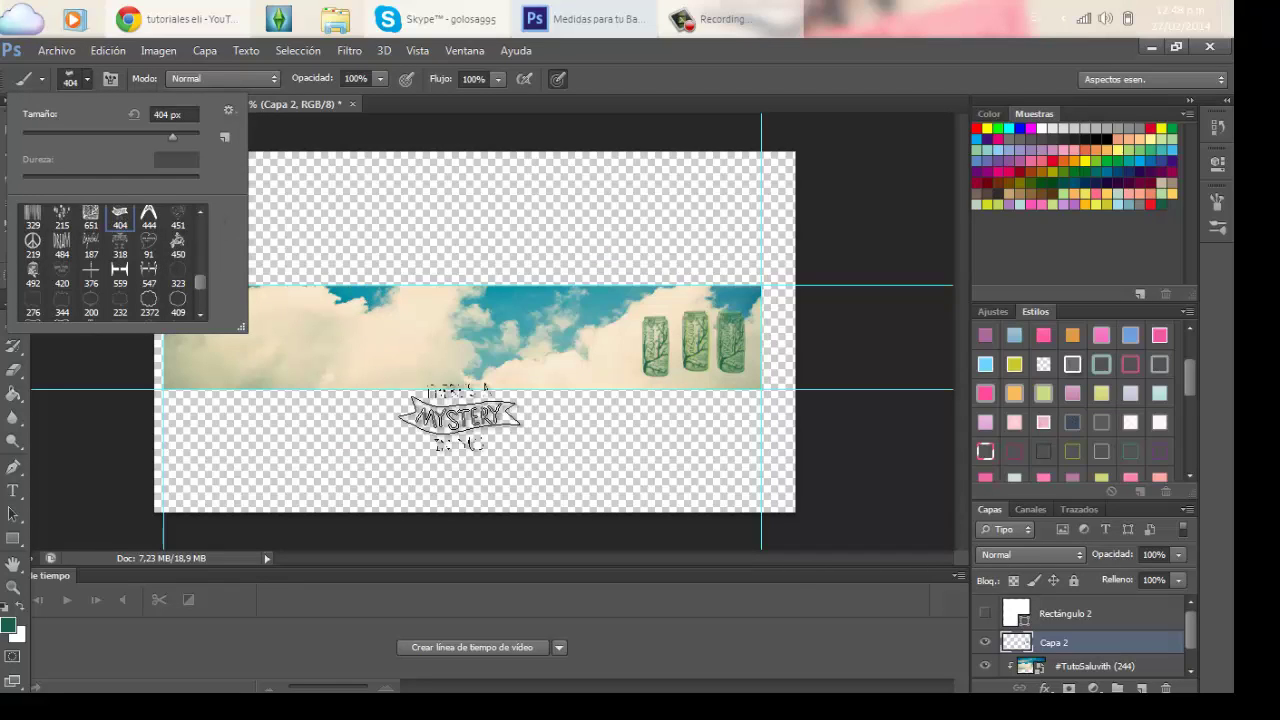
pyautogui.click(178, 215)
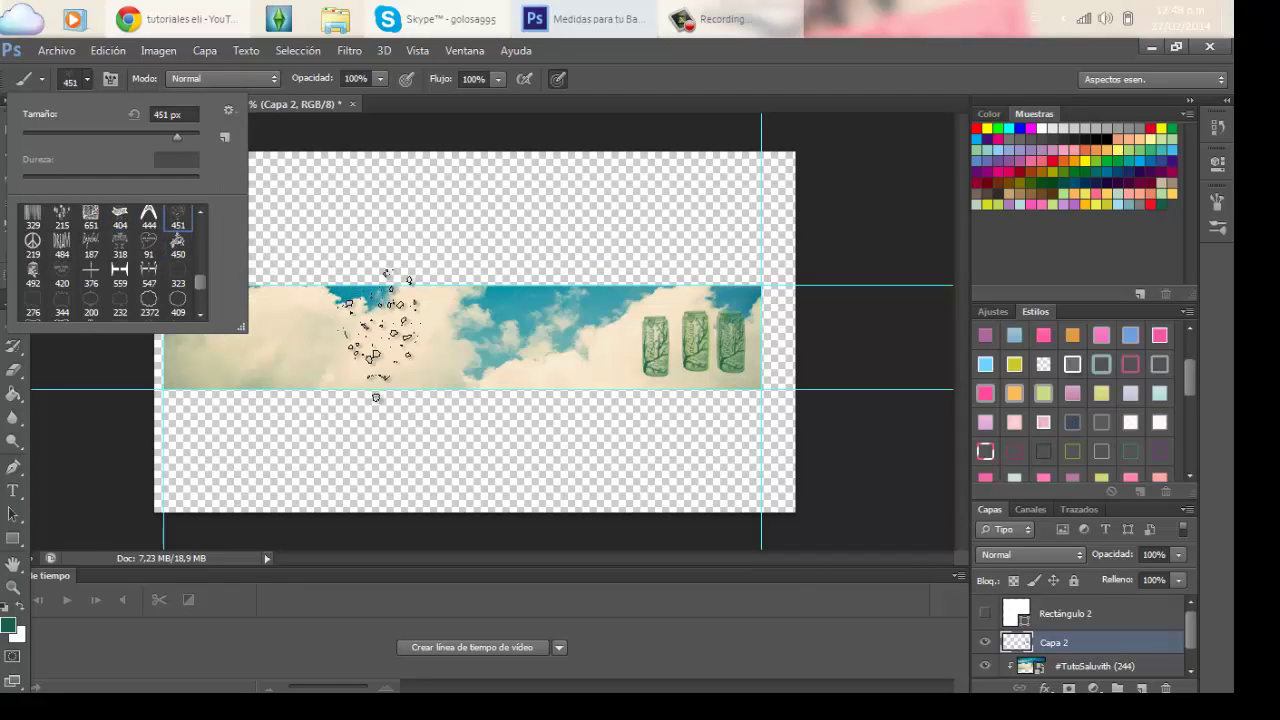
pyautogui.scroll(2, 200, 285)
pyautogui.click(178, 215)
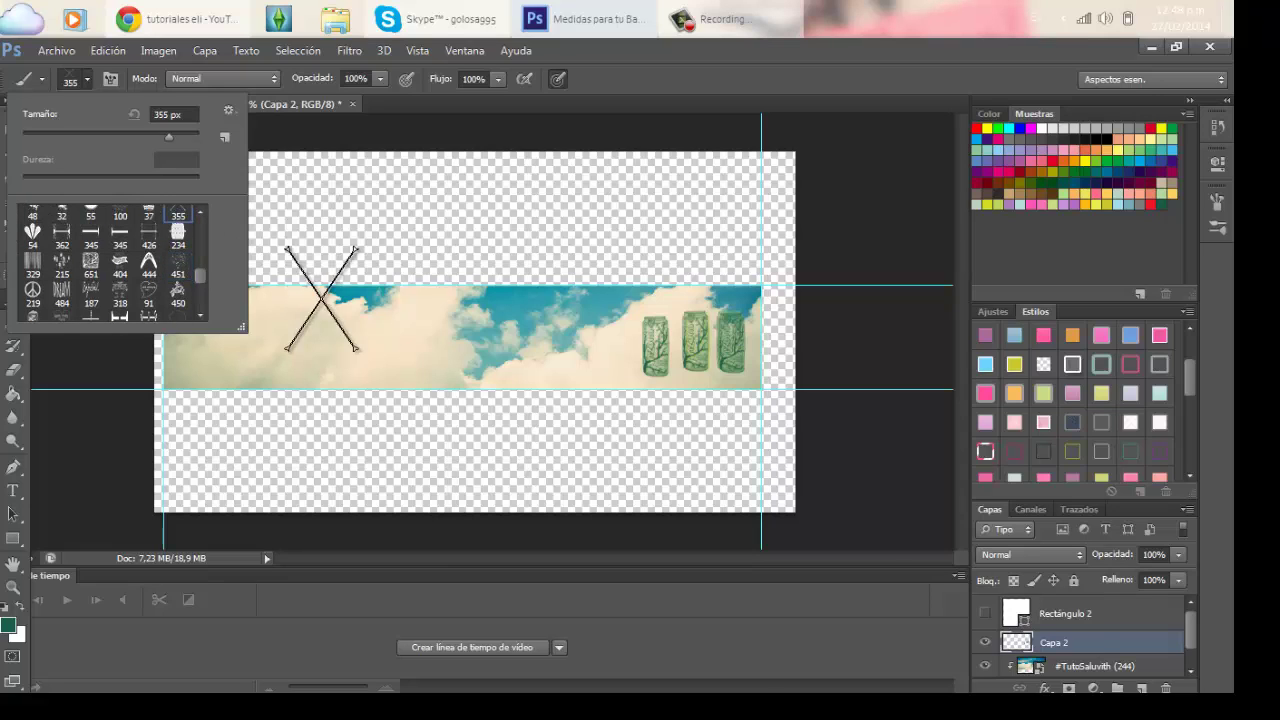
pyautogui.click(148, 231)
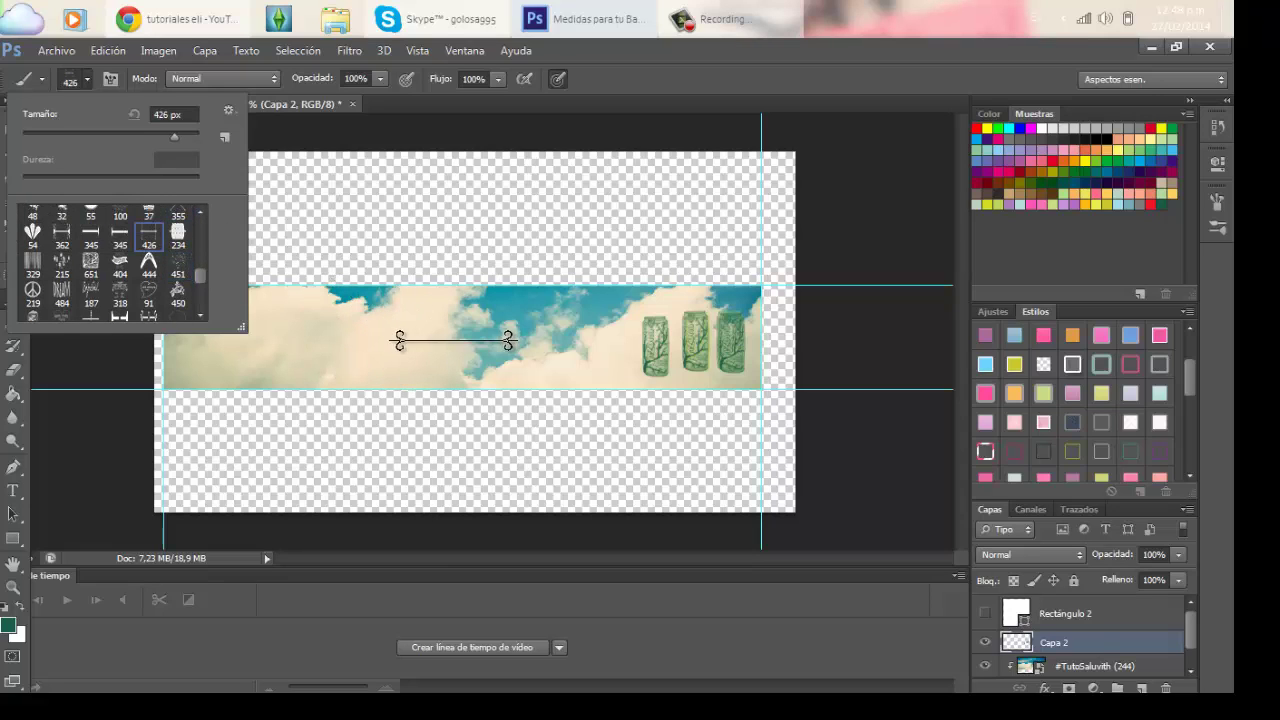
pyautogui.click(148, 215)
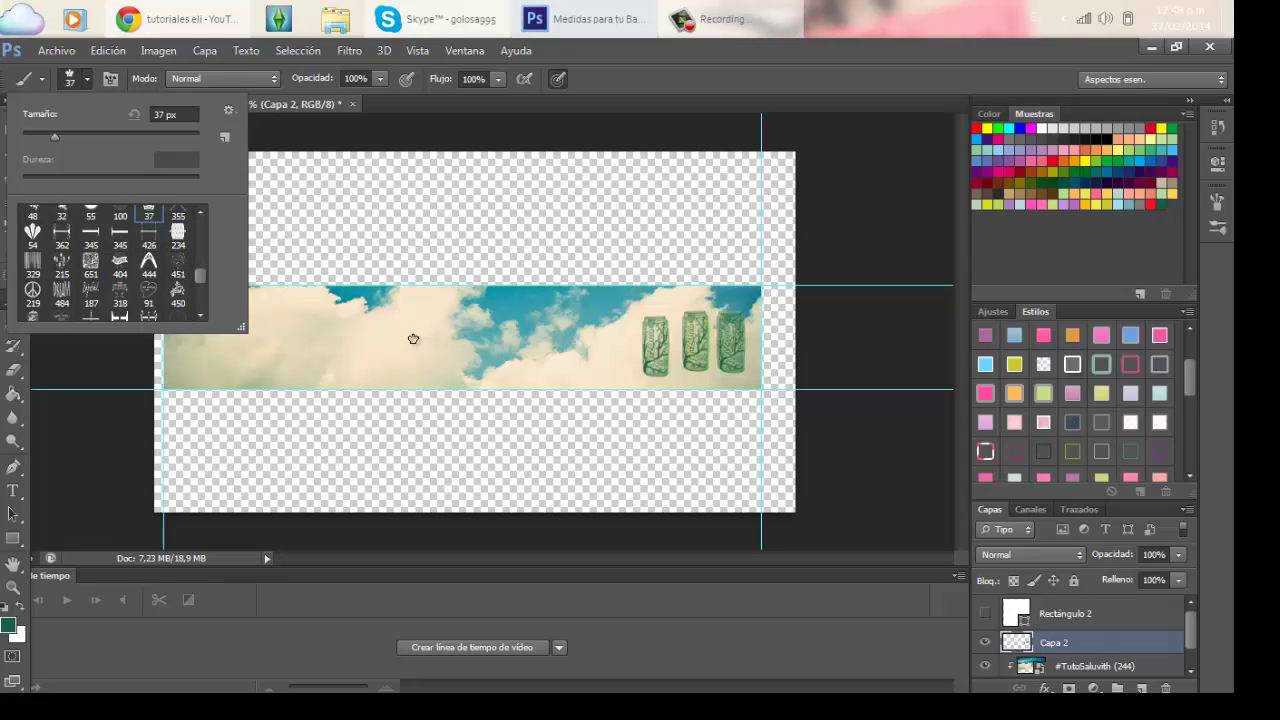
pyautogui.scroll(2, 195, 256)
# Preview the 234, 362, 345 and 426 brush presets over the banner to find another decoration.
pyautogui.click(178, 288)
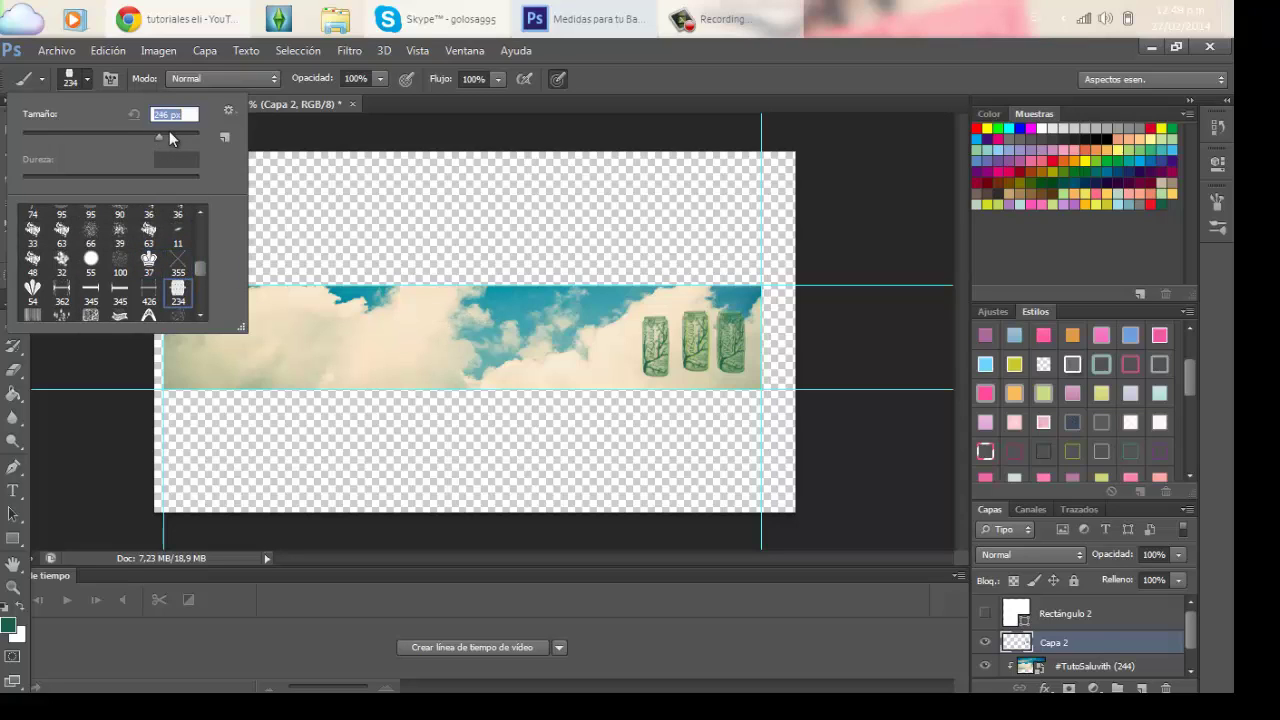
pyautogui.moveTo(170, 138)
pyautogui.mouseDown()
pyautogui.moveTo(423, 334)
pyautogui.moveTo(260, 156)
pyautogui.moveTo(182, 141)
pyautogui.mouseUp()
pyautogui.moveTo(201, 272)
pyautogui.mouseDown()
pyautogui.moveTo(193, 238)
pyautogui.moveTo(204, 275)
pyautogui.mouseUp()
pyautogui.click(61, 216)
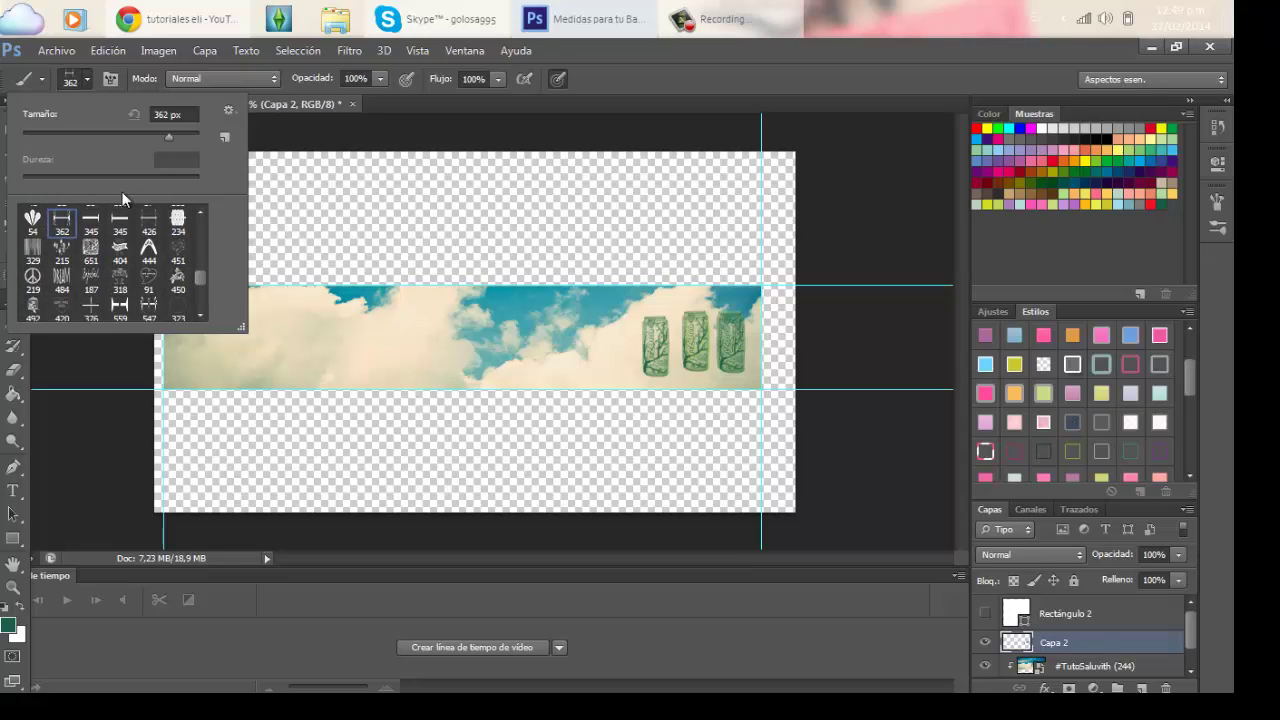
pyautogui.click(91, 216)
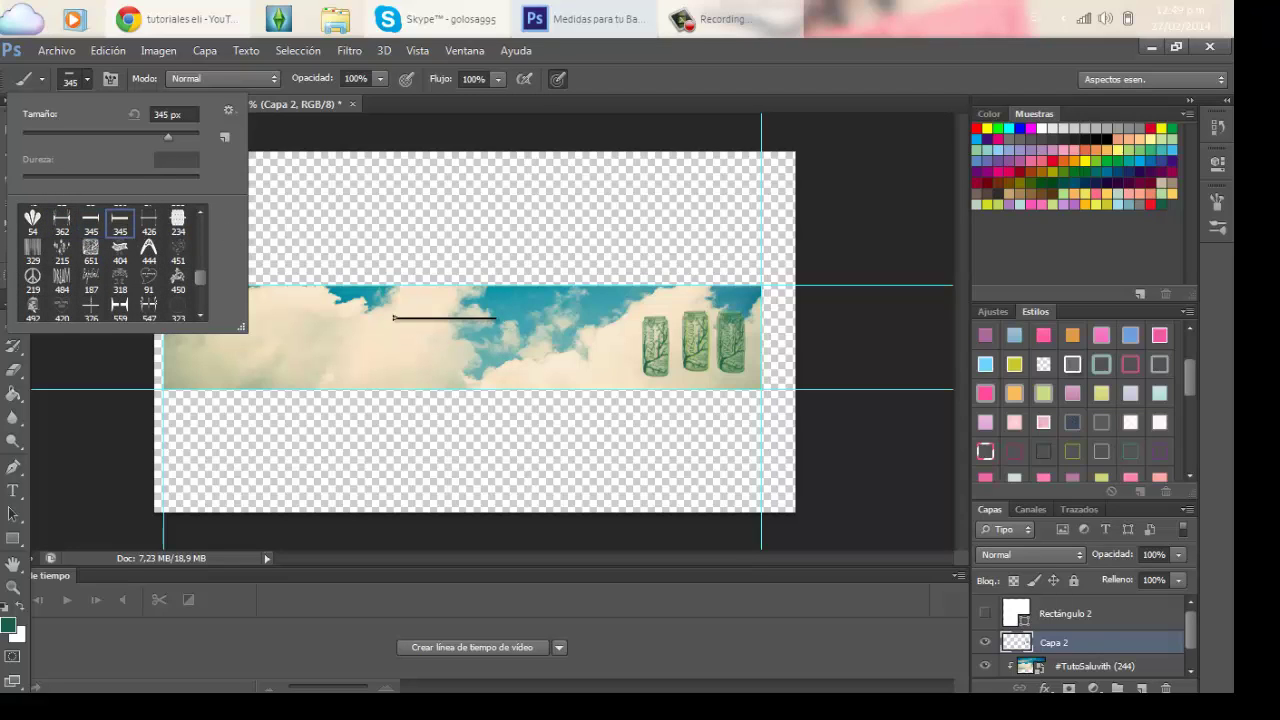
pyautogui.click(148, 220)
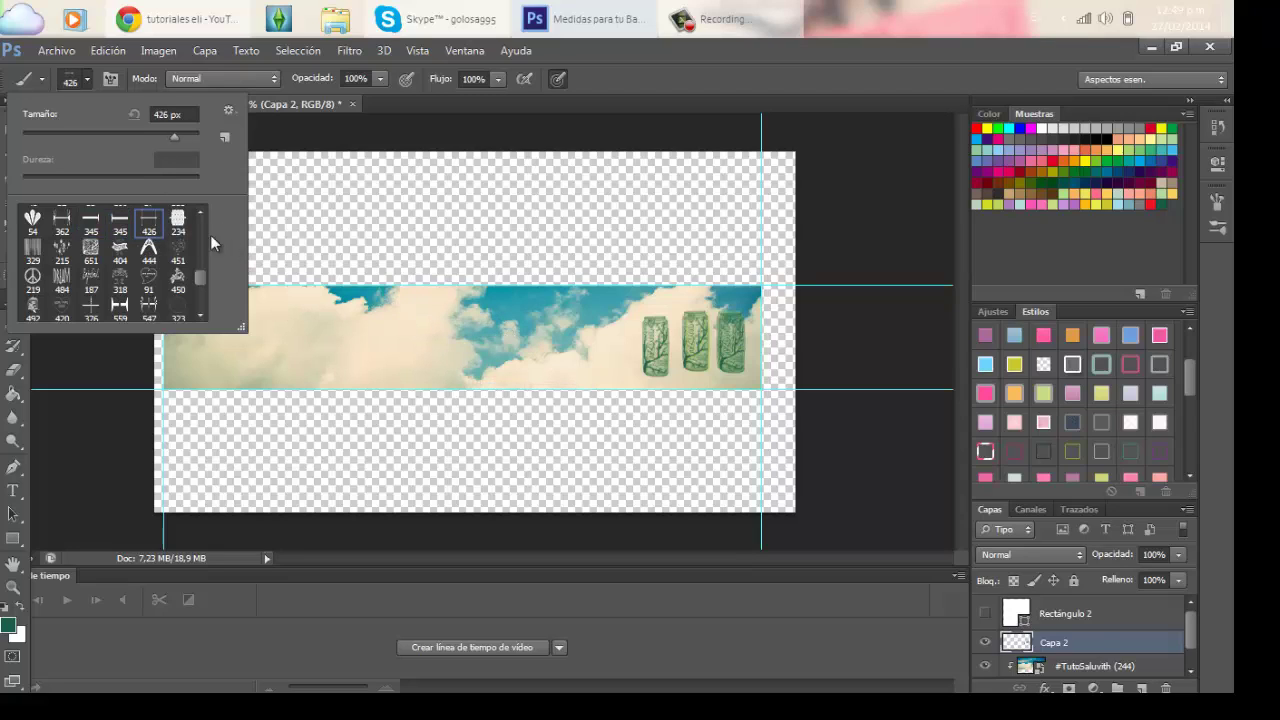
pyautogui.click(172, 226)
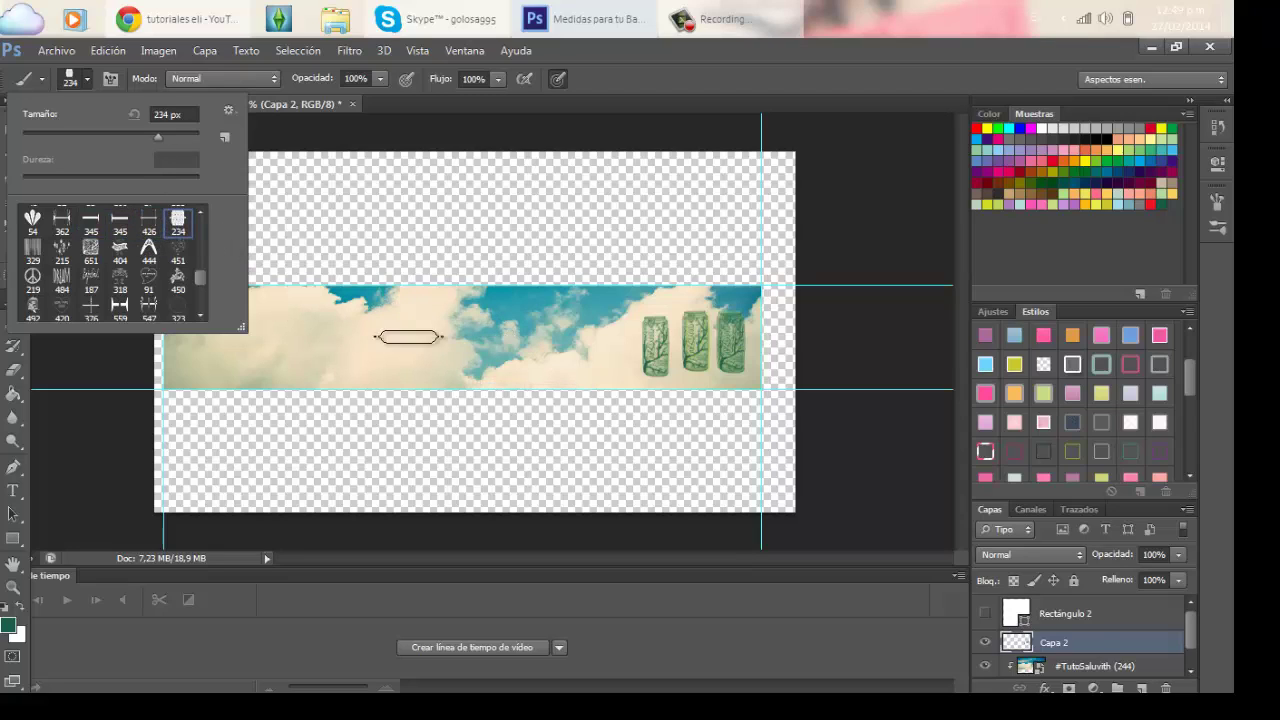
# Stamp a black dotted line near the middle of the strip using brush preset 329 at 504 px.
pyautogui.click(33, 247)
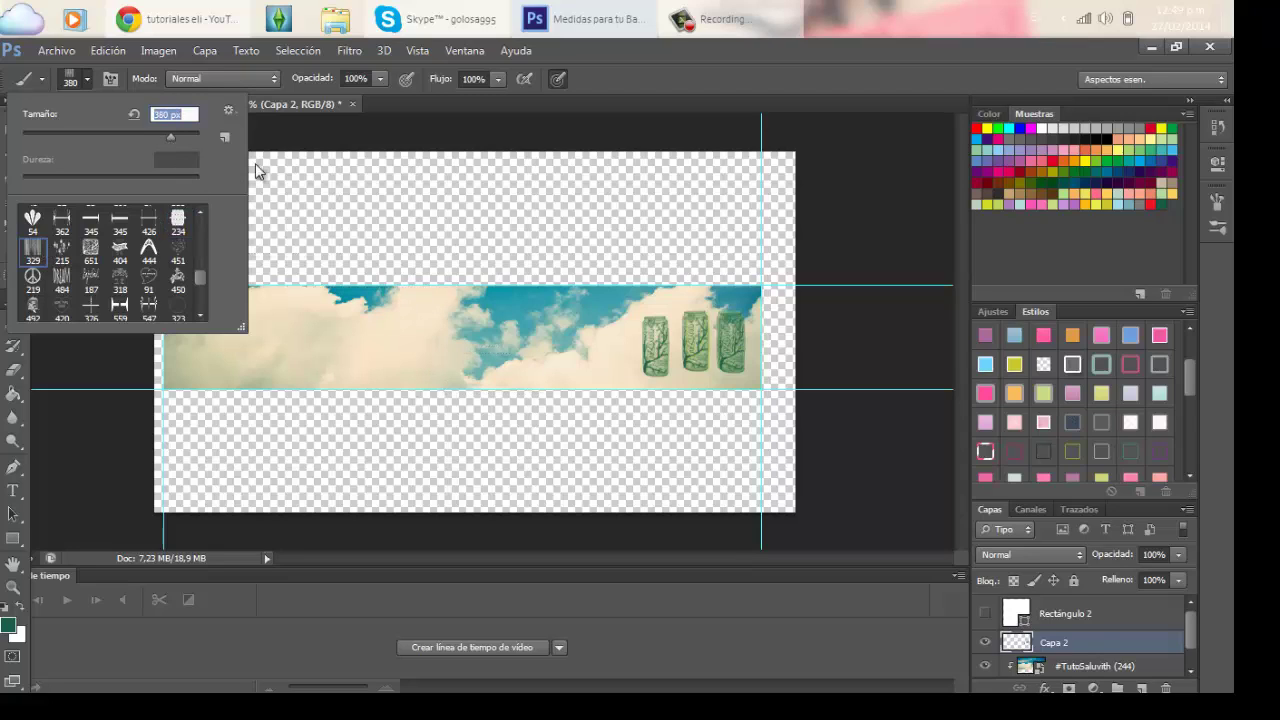
pyautogui.moveTo(174, 134); pyautogui.dragTo(181, 134)
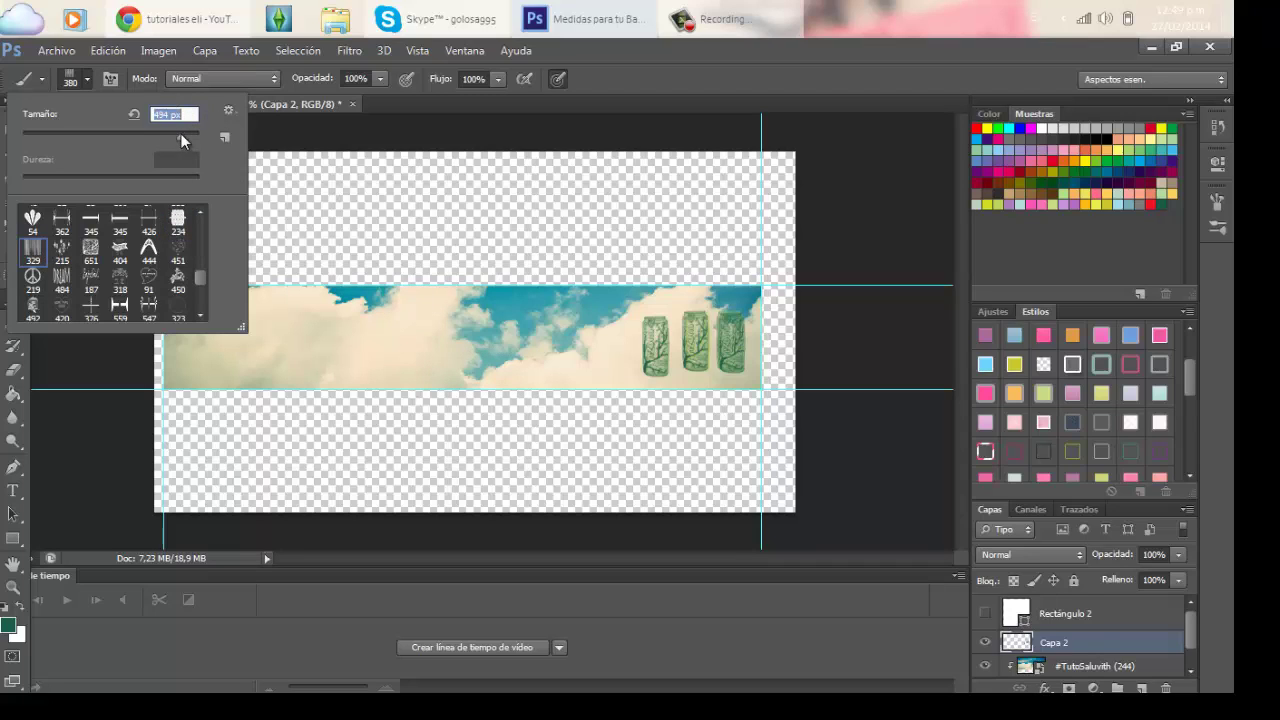
pyautogui.click(1072, 196)
pyautogui.click(1068, 184)
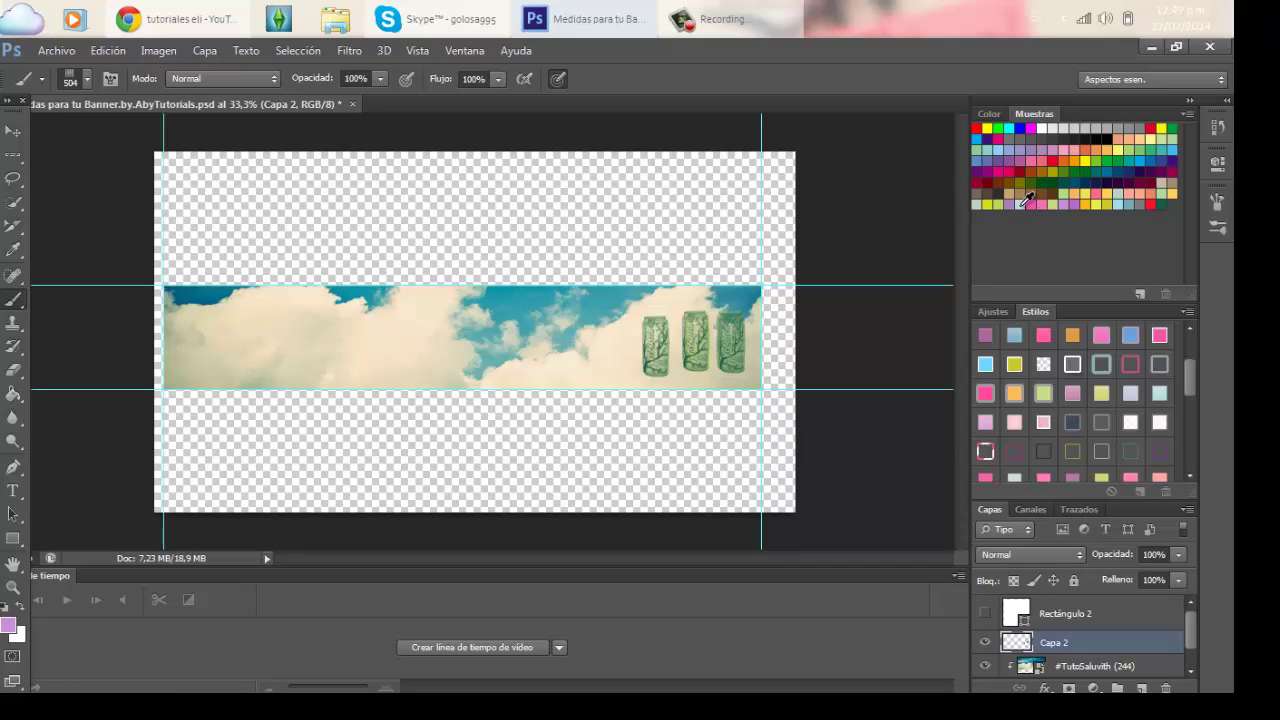
pyautogui.click(1114, 132)
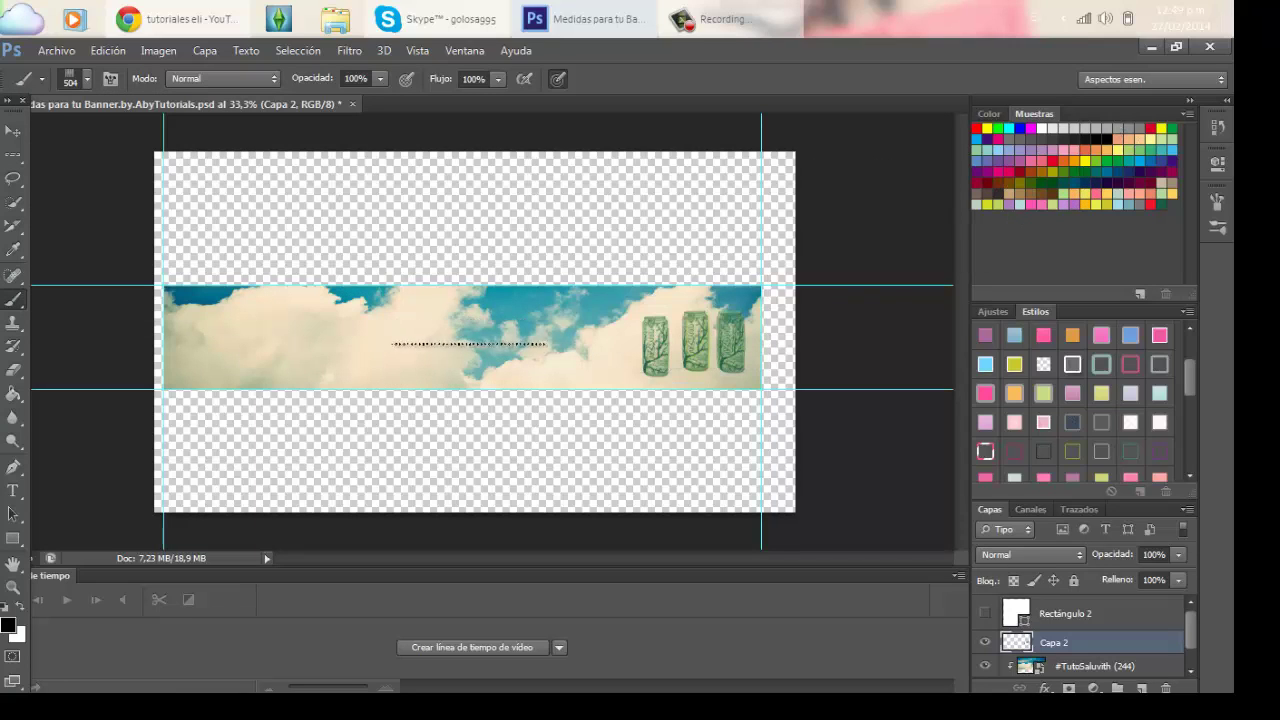
pyautogui.click(457, 353)
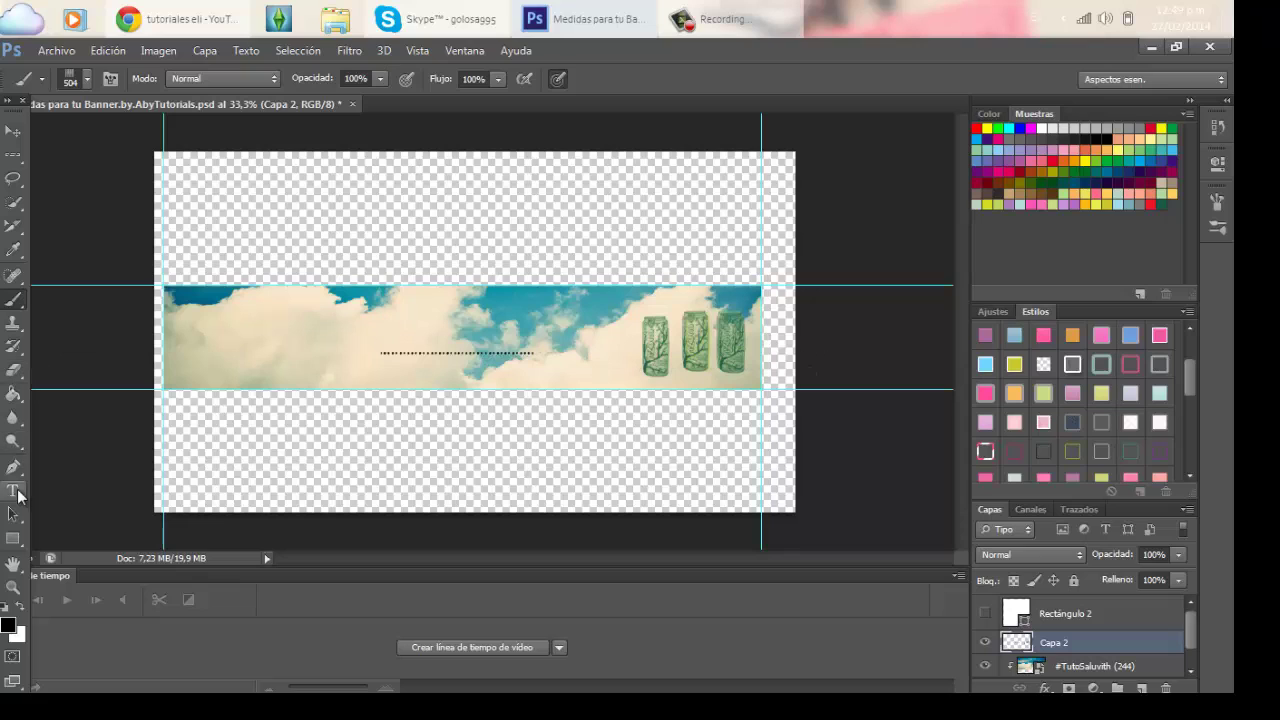
# Add the text ELITUTOS above the dotted line in 150 pt New Wild Words, widening the text box to fit it.
pyautogui.click(14, 490)
pyautogui.moveTo(380, 311); pyautogui.dragTo(537, 353)
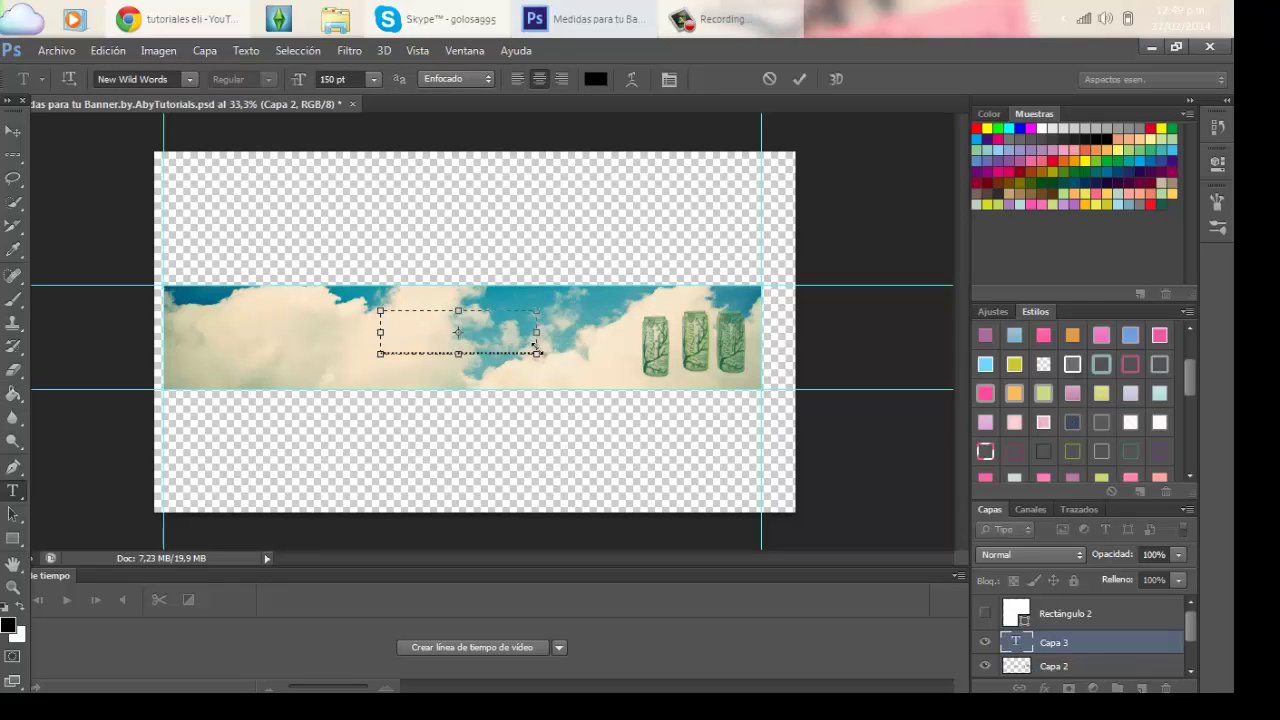
pyautogui.write('ELIT')
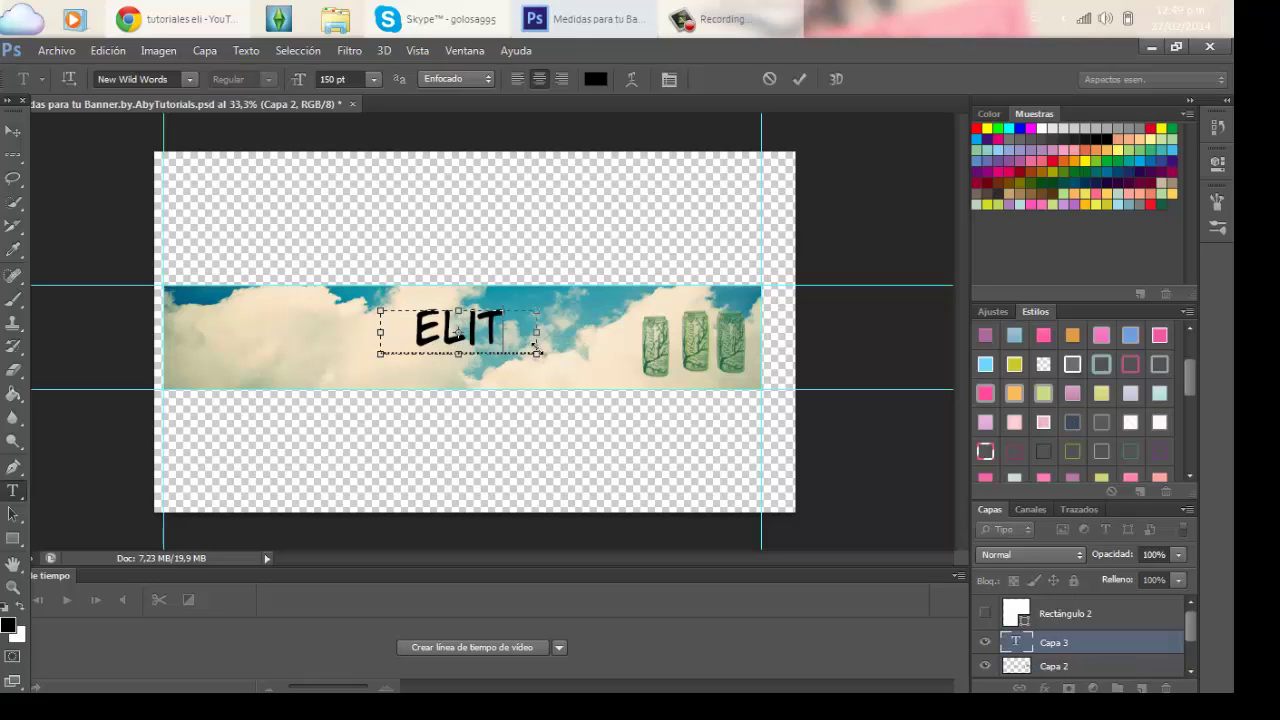
pyautogui.write('UT')
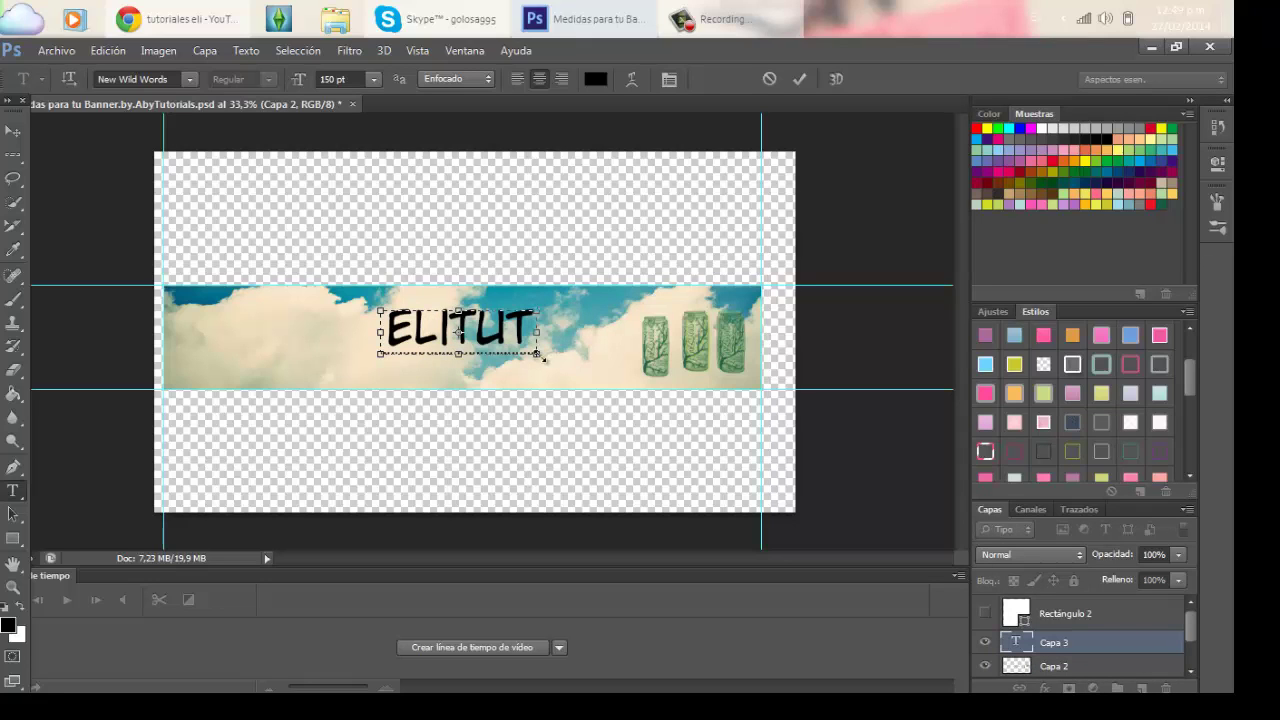
pyautogui.moveTo(541, 357); pyautogui.dragTo(595, 376)
pyautogui.write('OS')
# Colour the whole ELITUTOS text lilac.
pyautogui.hotkey('ctrl', 'a')
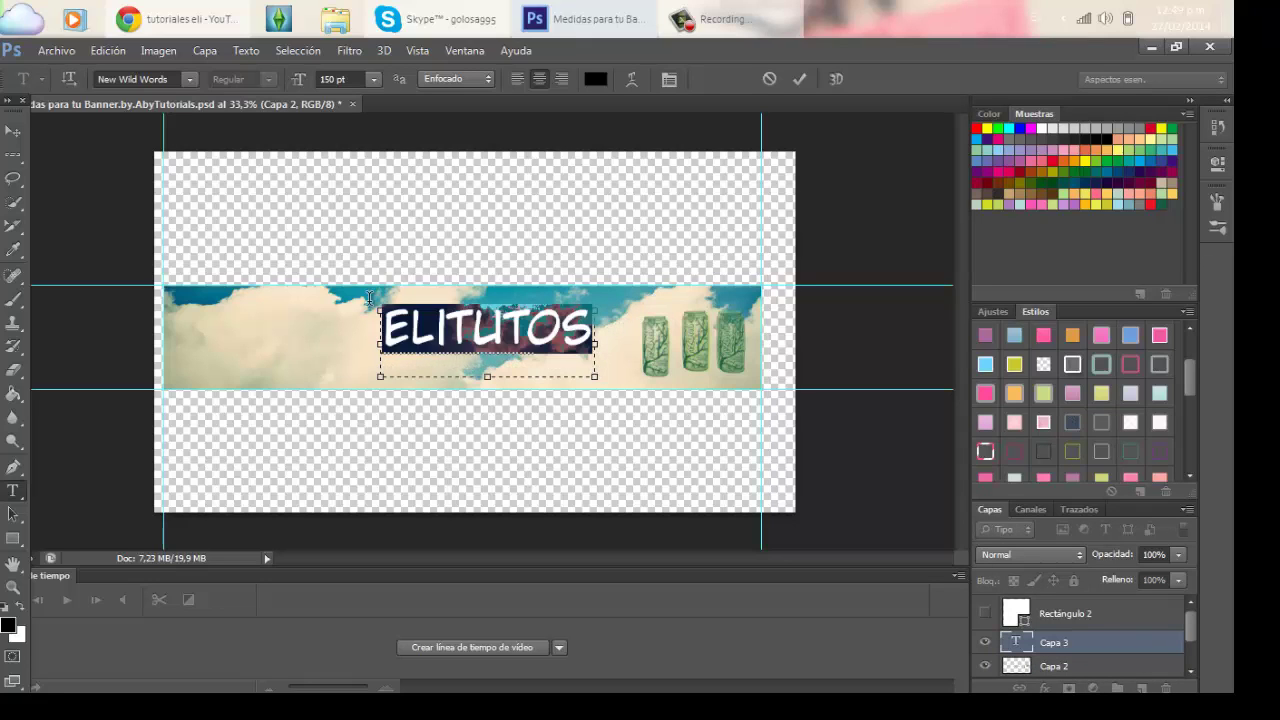
pyautogui.click(1106, 194)
pyautogui.click(1070, 201)
pyautogui.click(580, 361)
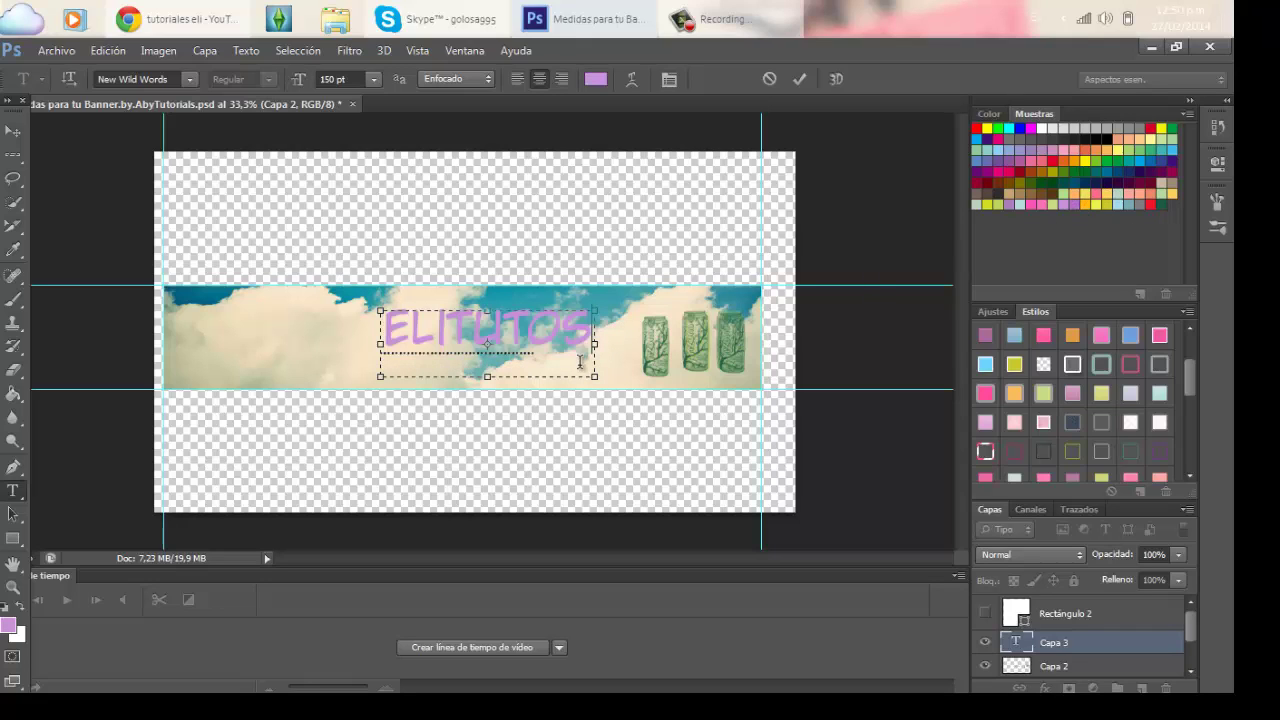
# Recolour the whole ELITUTOS text pale grey-green.
pyautogui.keyDown('shift'); pyautogui.click(393, 311); pyautogui.keyUp('shift')
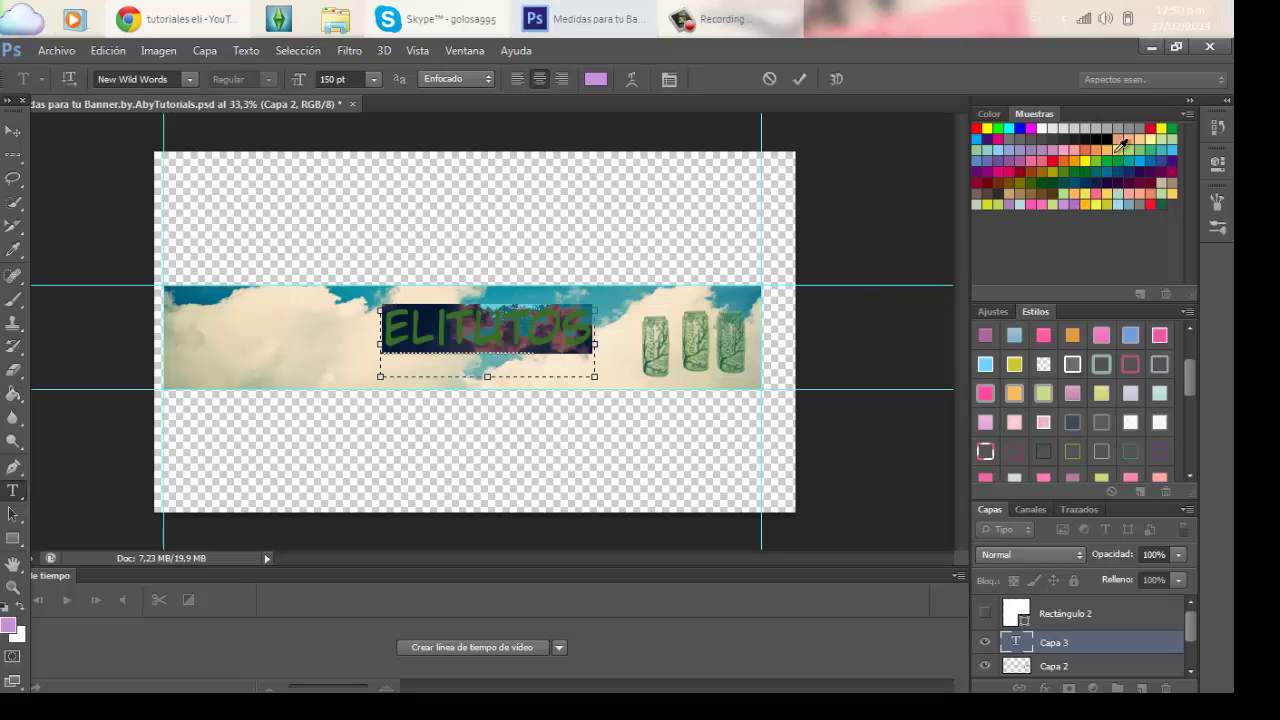
pyautogui.click(992, 199)
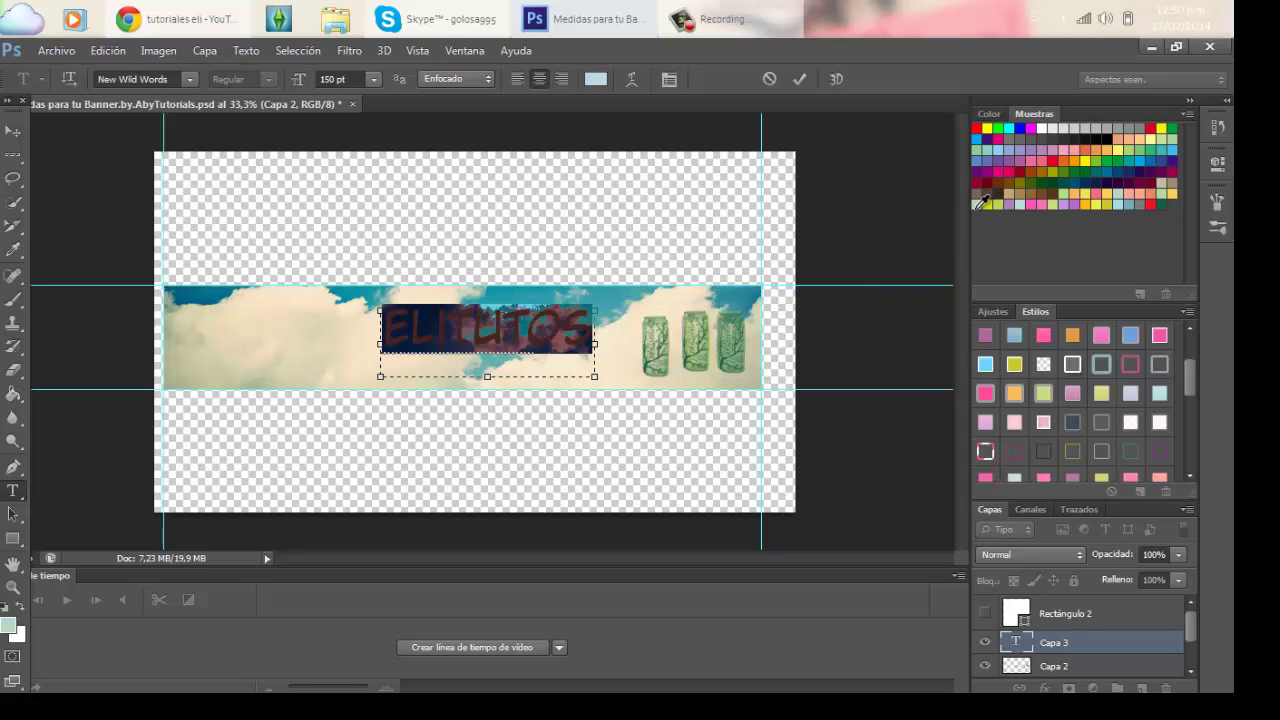
pyautogui.click(562, 369)
pyautogui.moveTo(592, 346); pyautogui.dragTo(363, 335)
# Try white outline, green, blue, pink and dark layer styles on the ELITUTOS text, and finish with the thin purple outline style.
pyautogui.click(1072, 366)
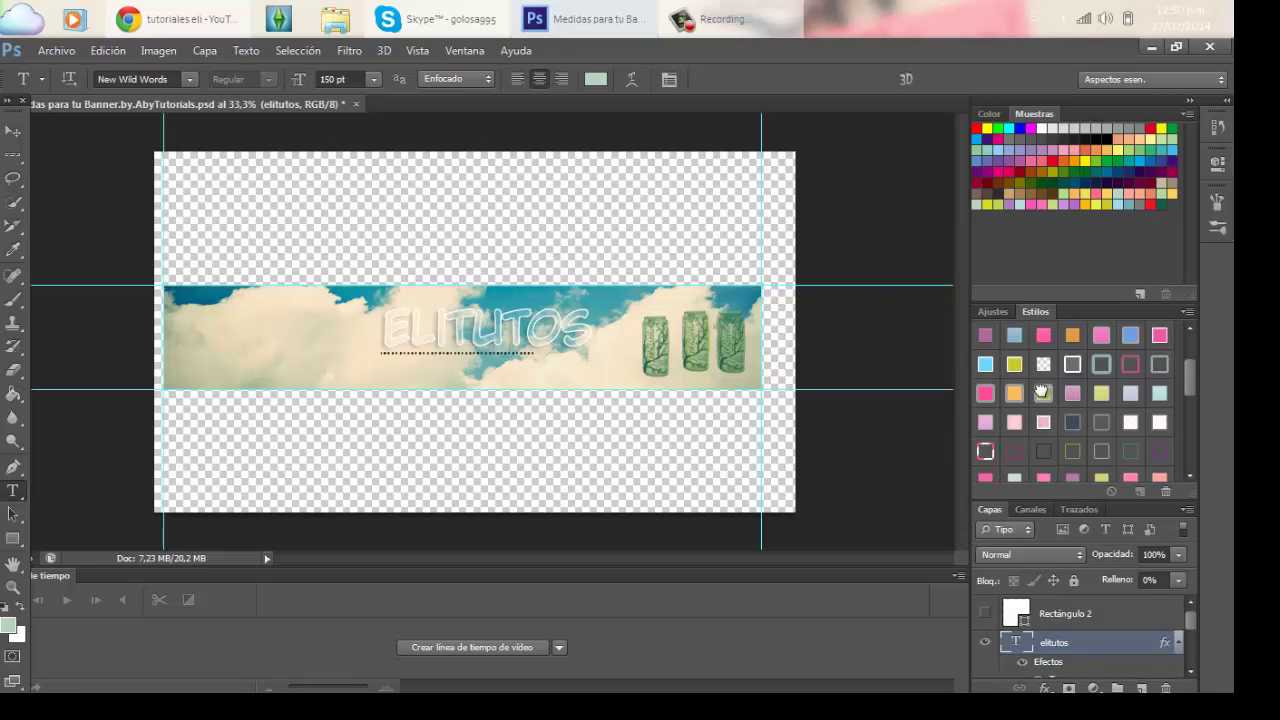
pyautogui.click(1041, 392)
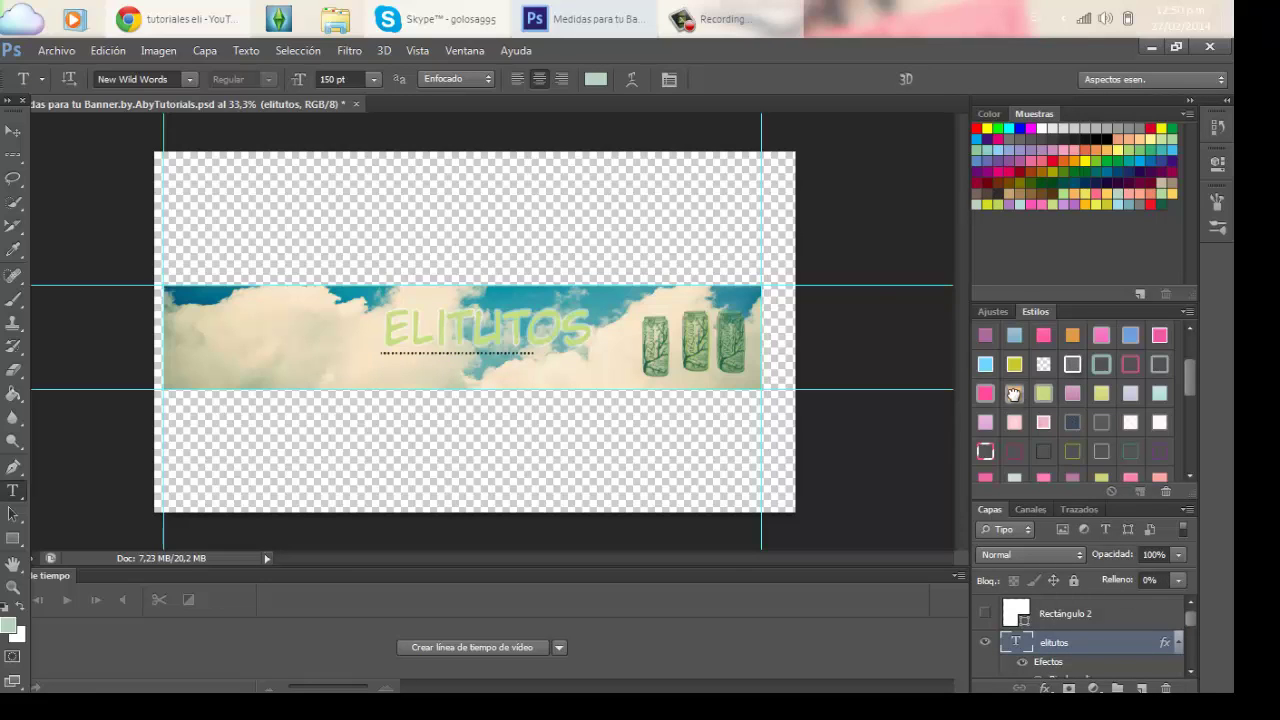
pyautogui.click(1100, 364)
pyautogui.click(1128, 336)
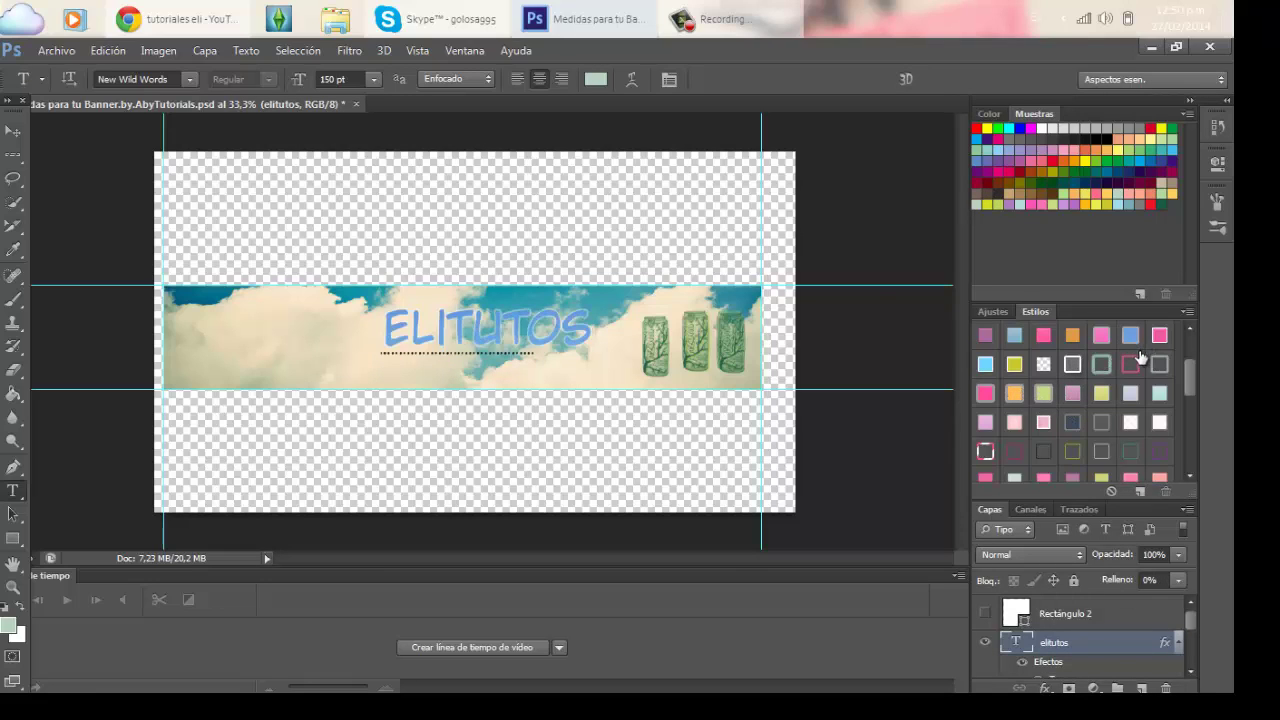
pyautogui.click(1159, 365)
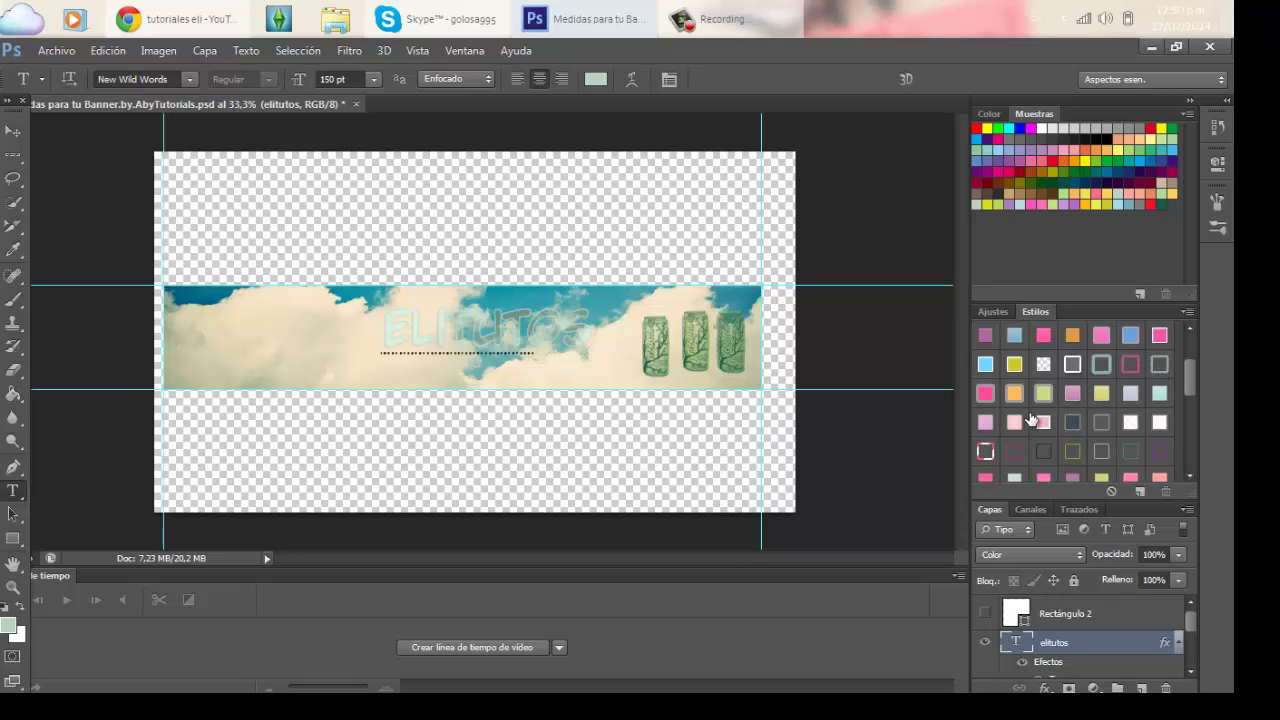
pyautogui.click(1014, 393)
pyautogui.click(986, 422)
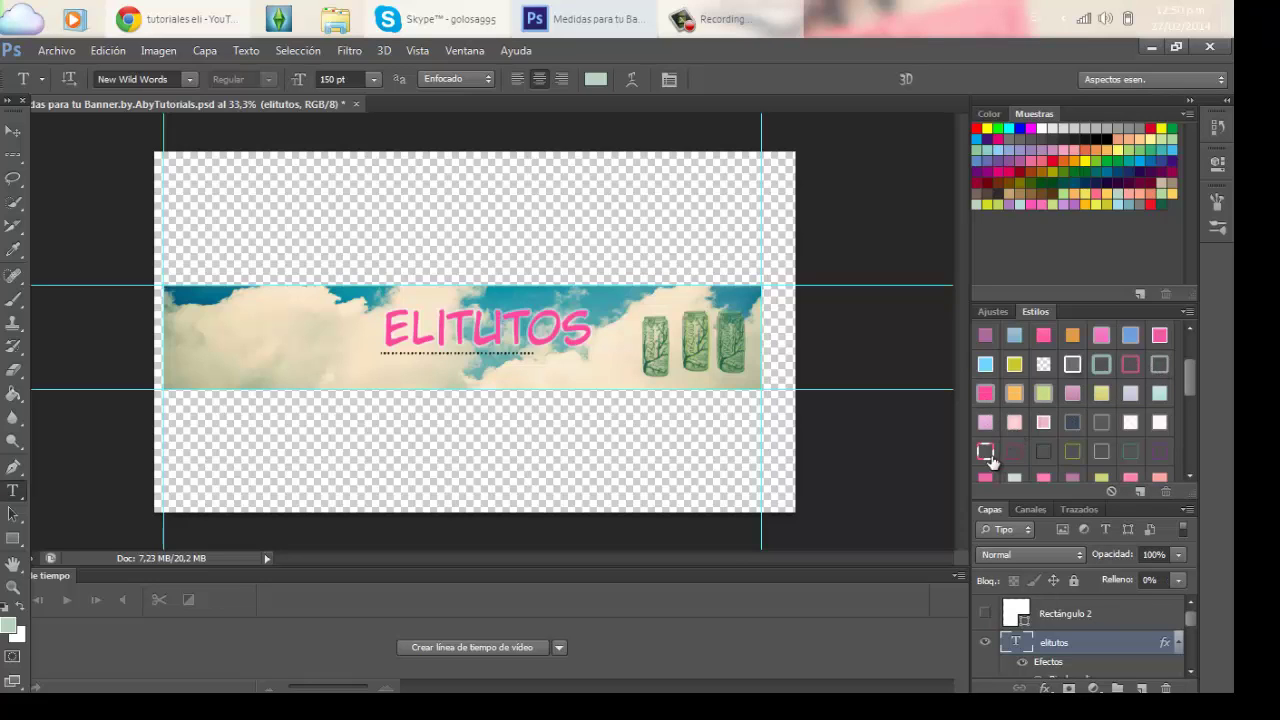
pyautogui.click(986, 453)
pyautogui.click(1073, 424)
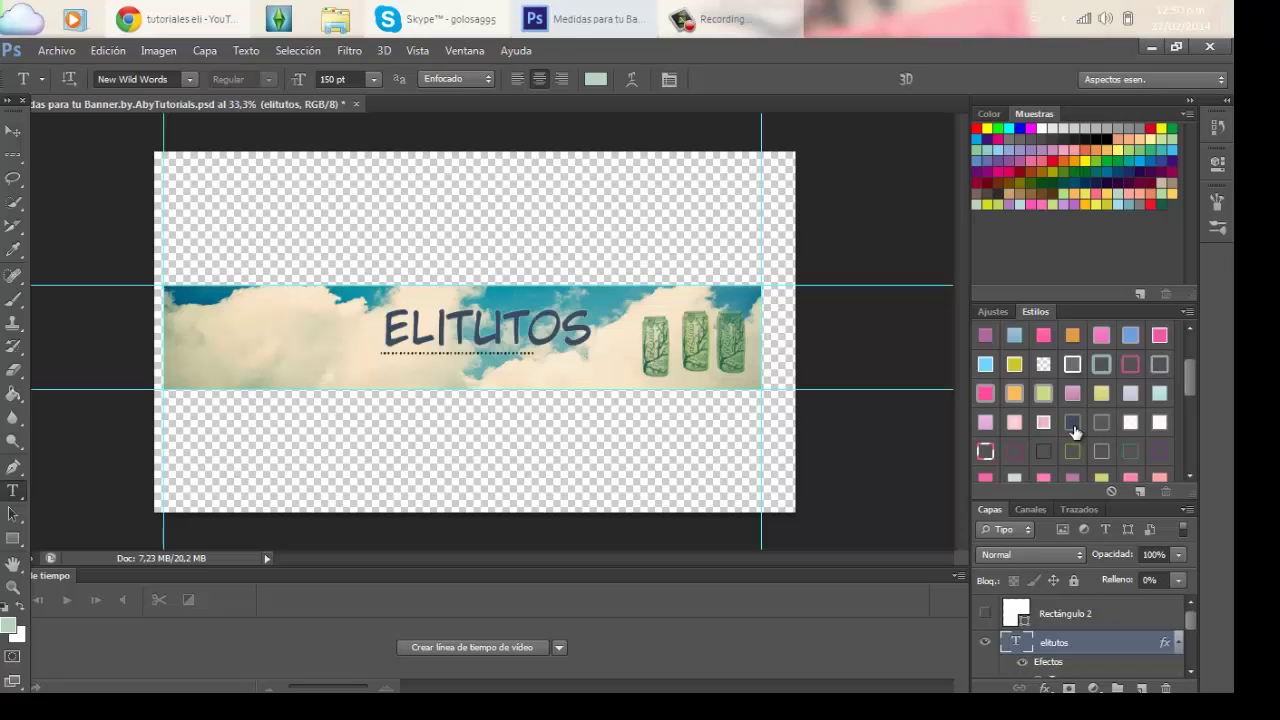
pyautogui.click(1100, 452)
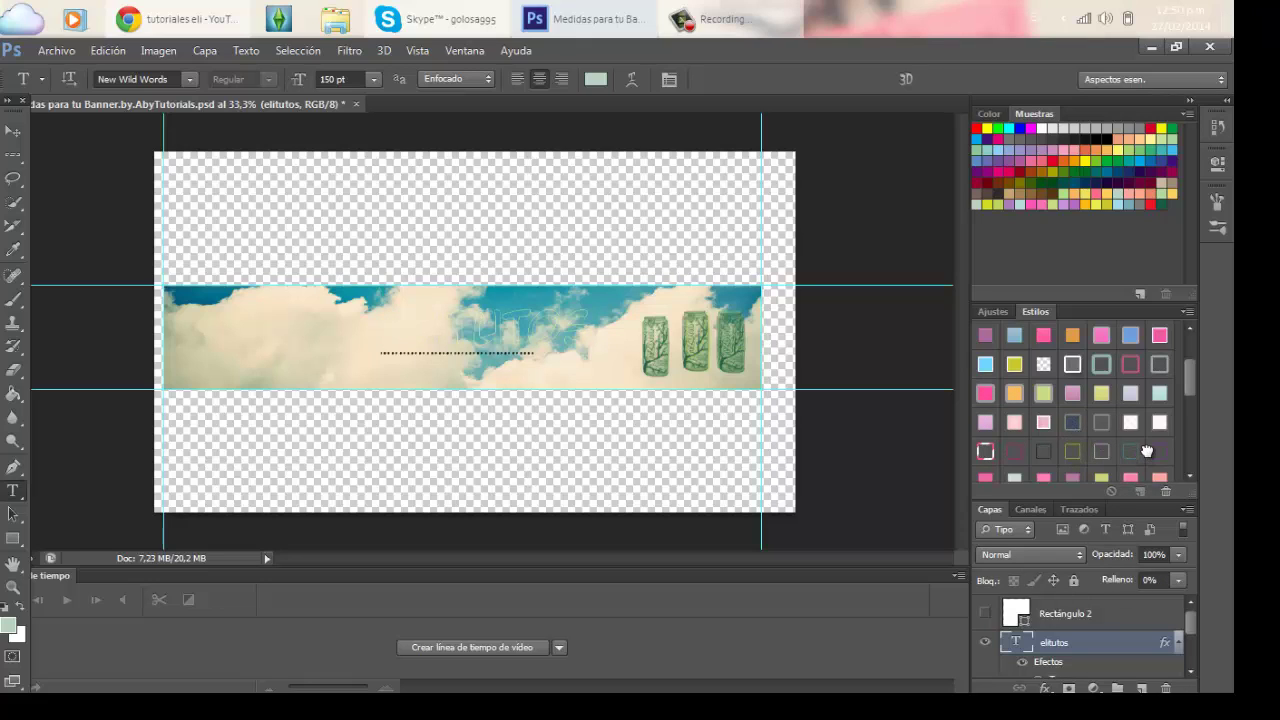
pyautogui.click(1146, 452)
# Delete the #TutoSaluvith (244) sky image layer from the banner.
pyautogui.scroll(-3, 1195, 633)
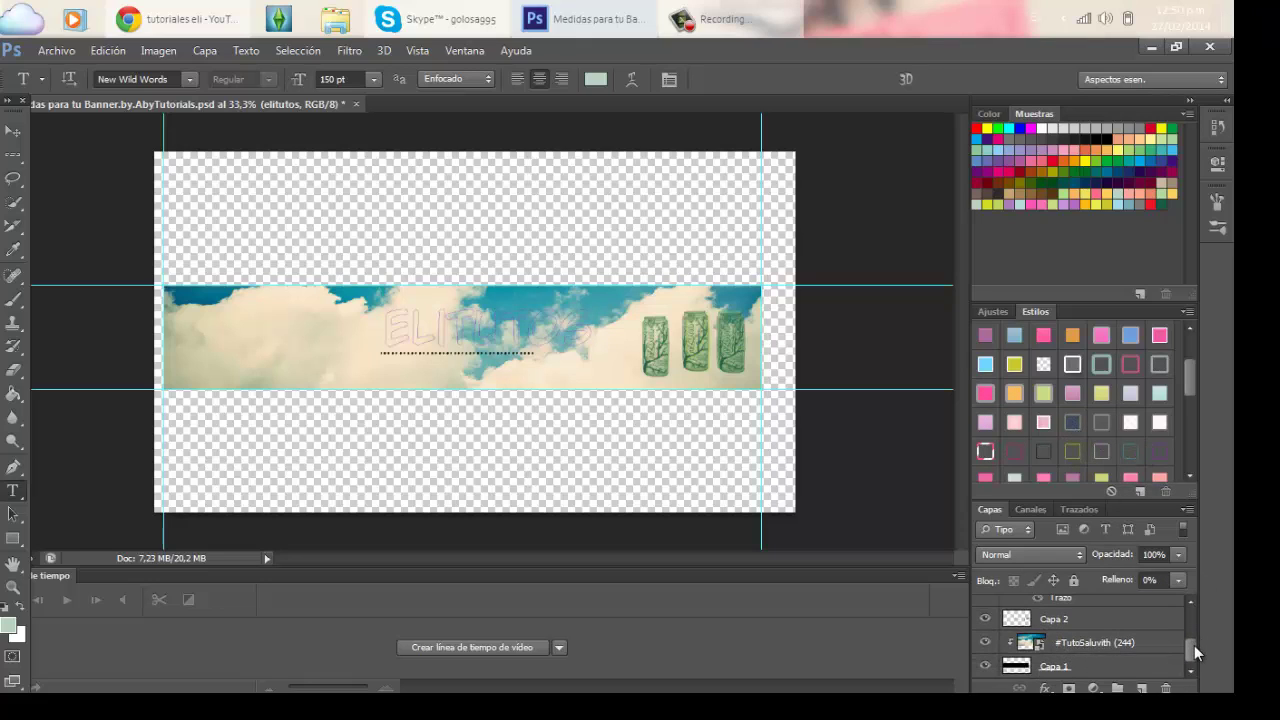
pyautogui.click(1147, 645)
pyautogui.moveTo(1147, 643); pyautogui.dragTo(1165, 688)
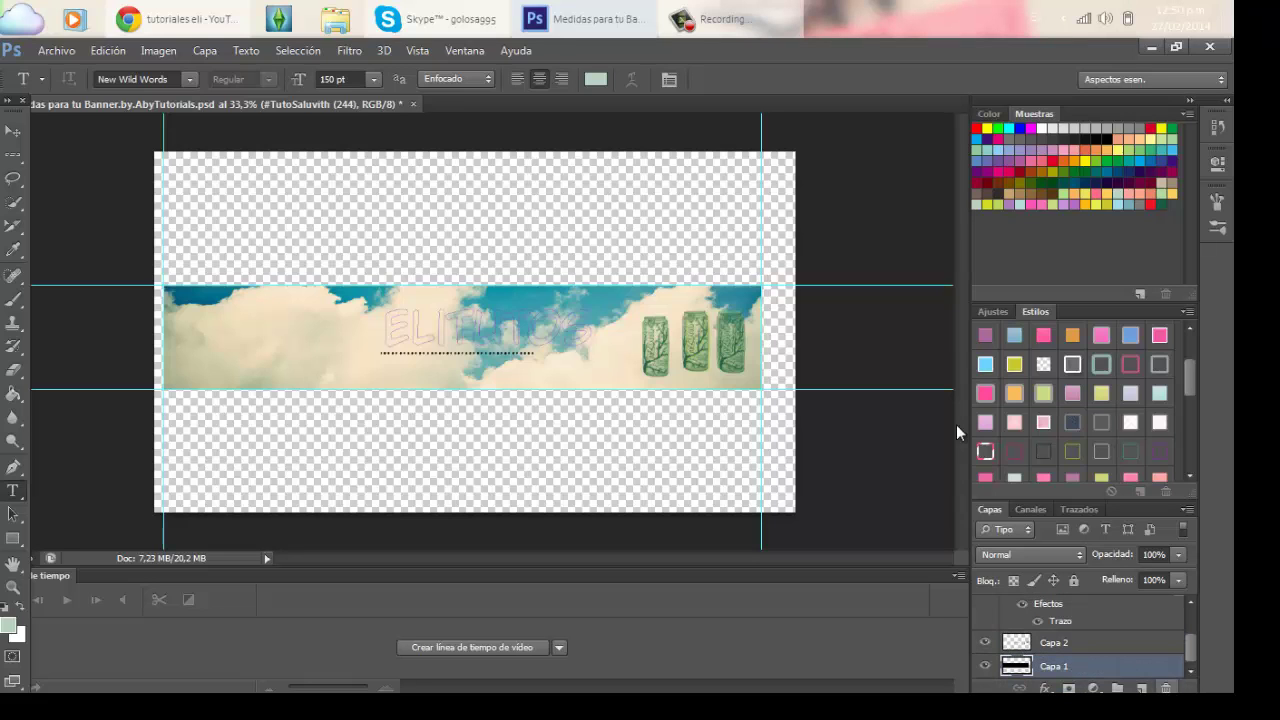
# Place the dandelion image France--- (6) from the Wallpaperss folder directly above Capa 1 and enlarge it to cover the whole canvas.
pyautogui.click(57, 50)
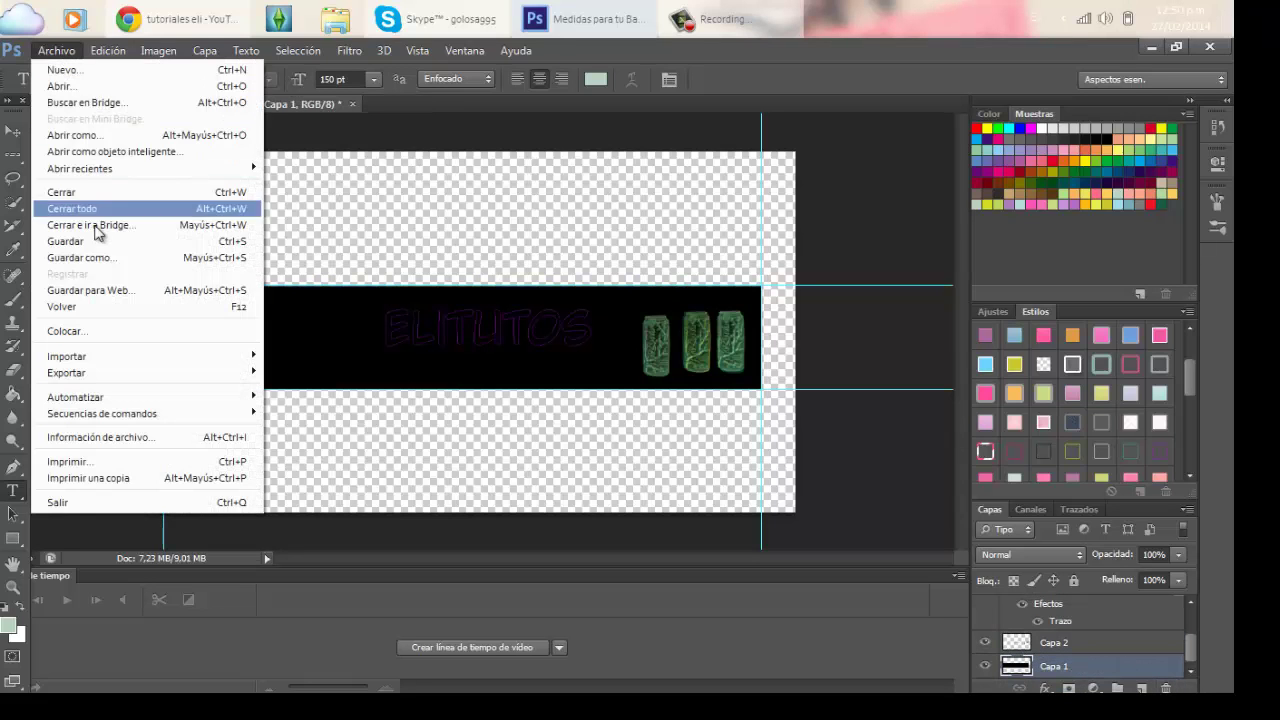
pyautogui.click(100, 340)
pyautogui.moveTo(871, 262); pyautogui.dragTo(872, 360)
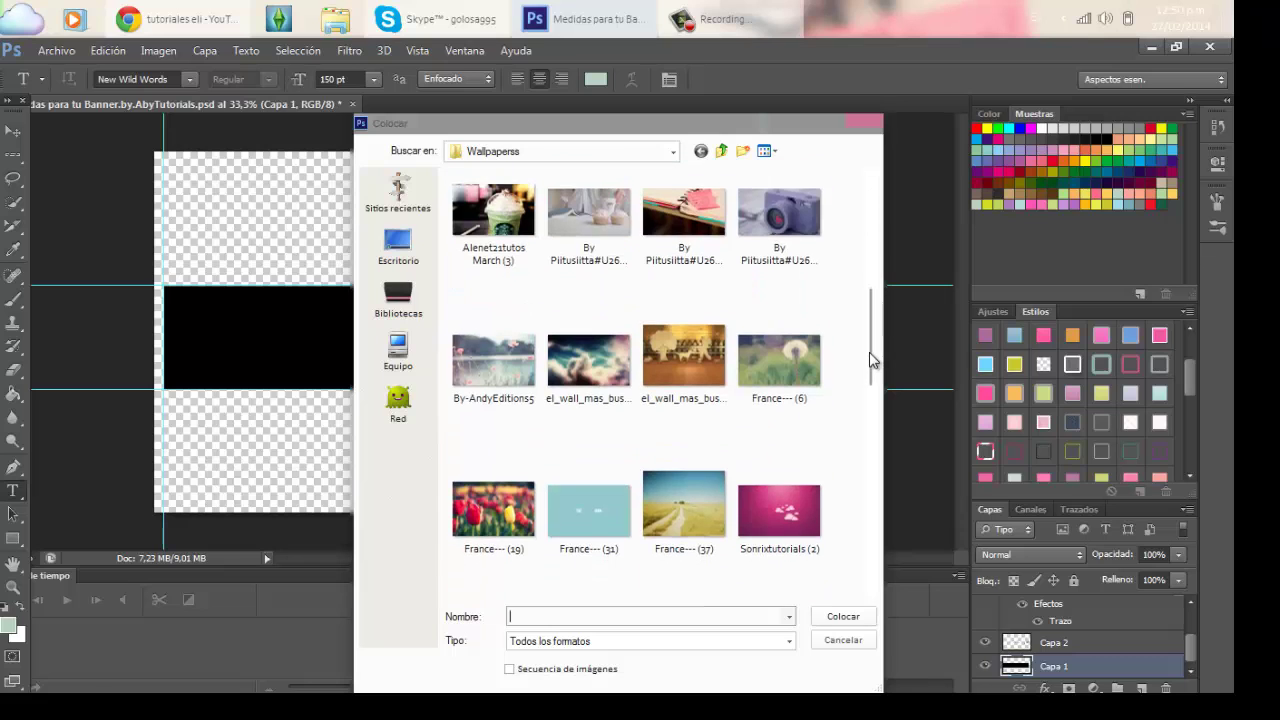
pyautogui.doubleClick(810, 353)
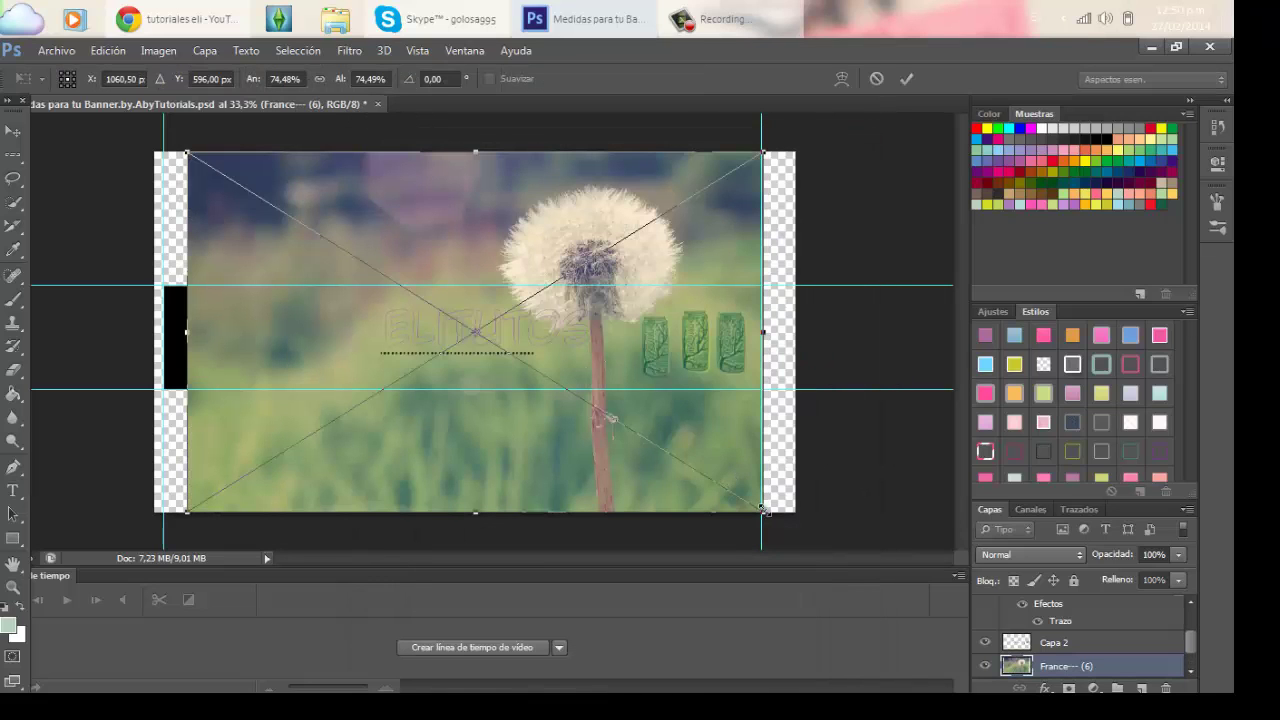
pyautogui.moveTo(764, 510); pyautogui.dragTo(809, 523)
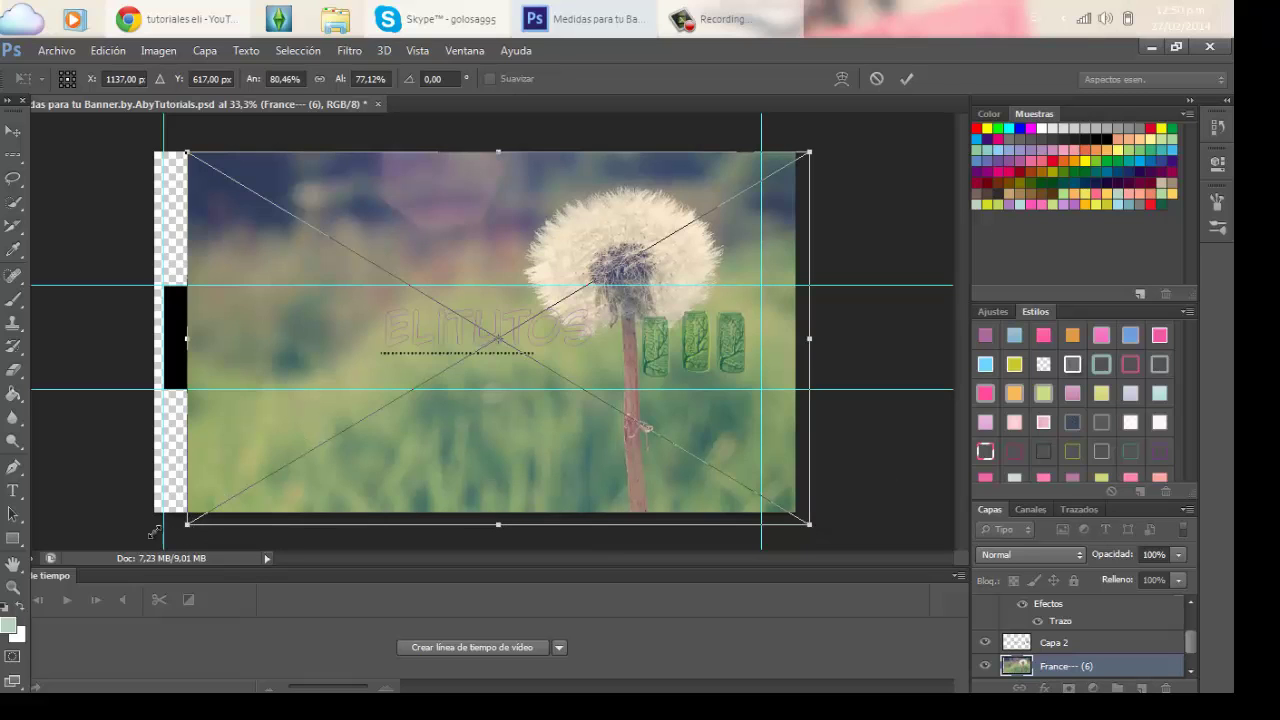
pyautogui.moveTo(155, 531); pyautogui.dragTo(128, 500)
pyautogui.moveTo(454, 230)
pyautogui.mouseDown()
pyautogui.moveTo(491, 145)
pyautogui.moveTo(482, 72)
pyautogui.moveTo(466, 268)
pyautogui.moveTo(478, 222)
pyautogui.mouseUp()
pyautogui.click(906, 78)
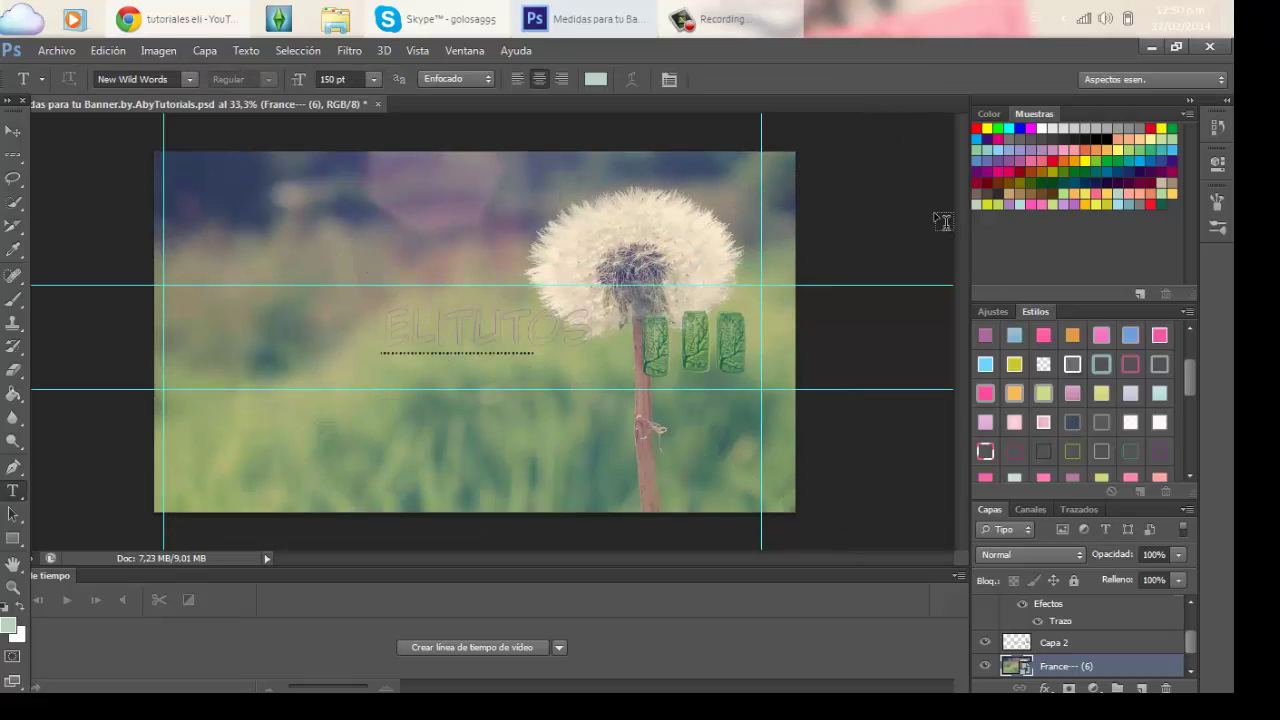
# Clip the France--- (6) layer to Capa 1 with a clipping mask and shift the image slightly within the strip.
pyautogui.rightClick(1117, 672)
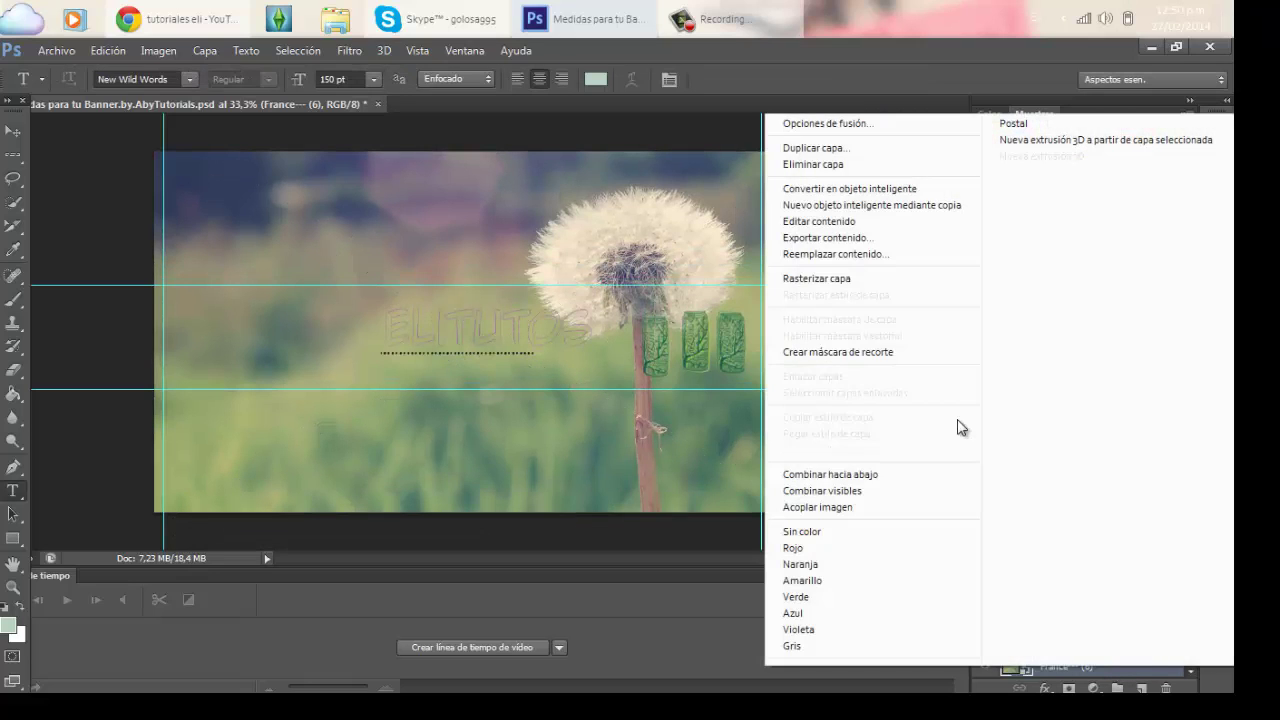
pyautogui.click(911, 355)
pyautogui.click(12, 131)
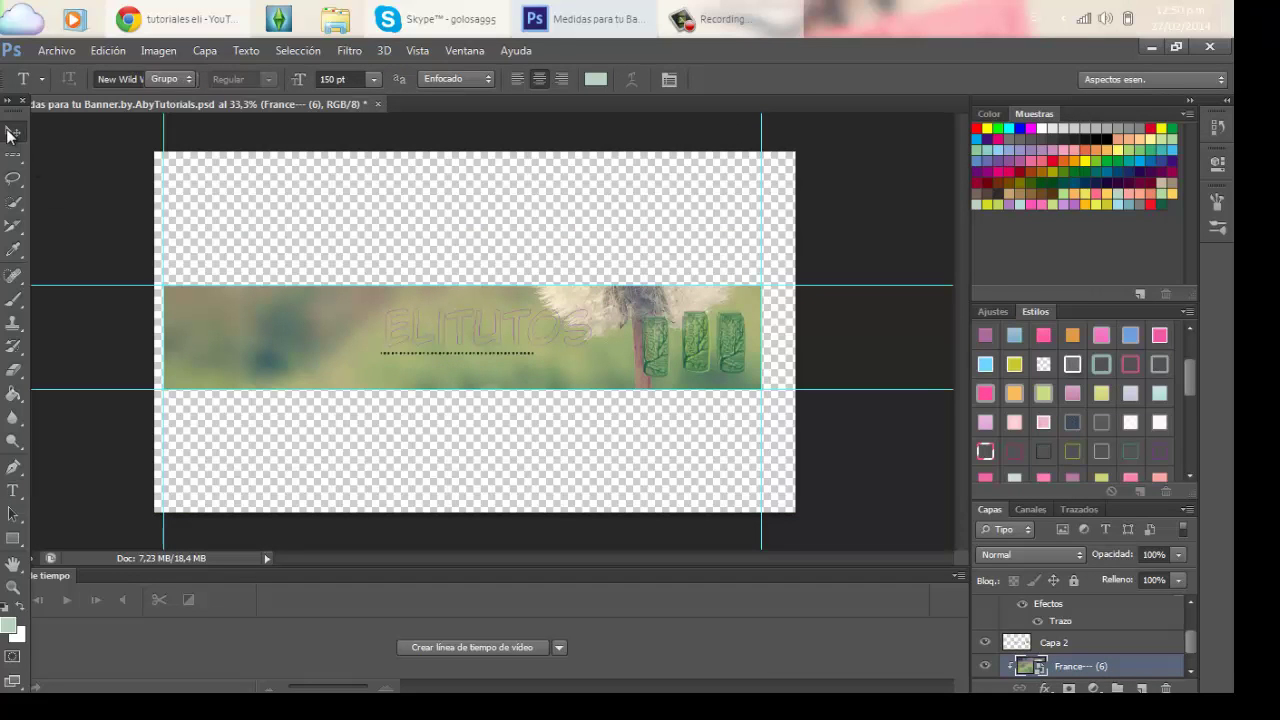
pyautogui.moveTo(288, 340)
pyautogui.mouseDown()
pyautogui.moveTo(303, 401)
pyautogui.moveTo(289, 397)
pyautogui.moveTo(298, 344)
pyautogui.mouseUp()
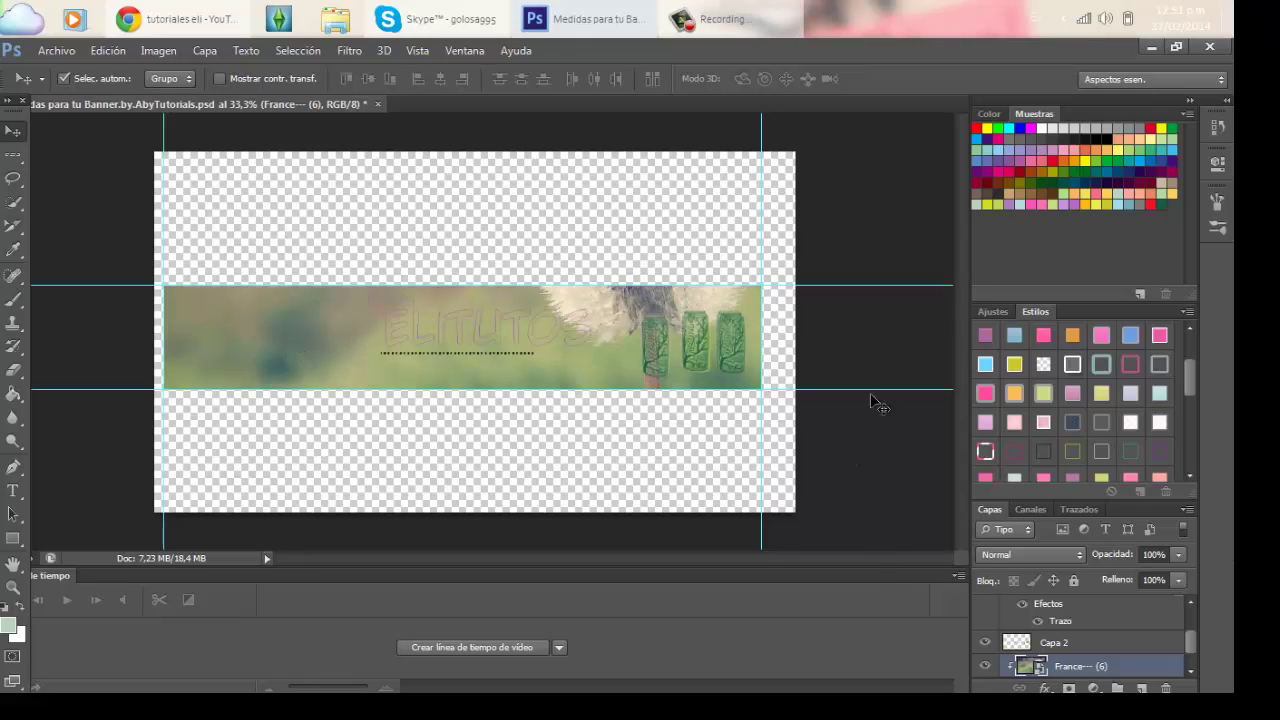
# Rasterize the France--- (6) layer and stamp the 187 px lettering brush once just above the ELITUTOS text.
pyautogui.click(13, 299)
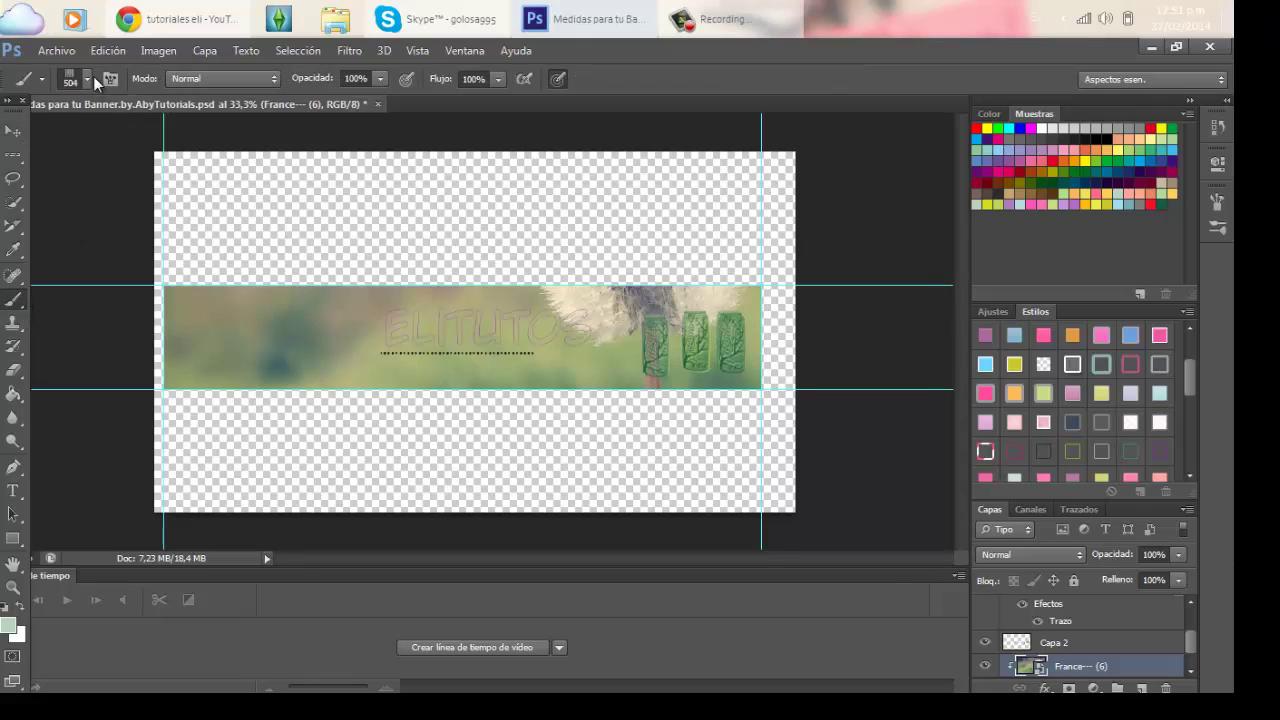
pyautogui.click(88, 78)
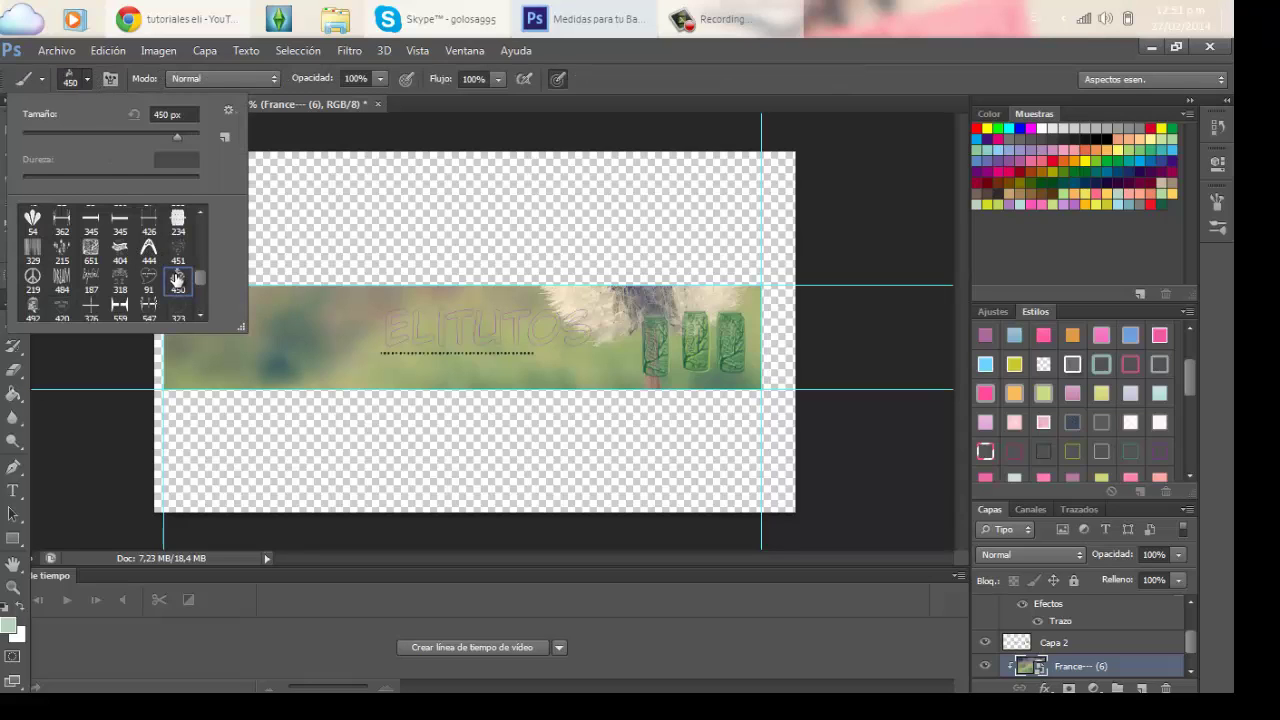
pyautogui.click(91, 276)
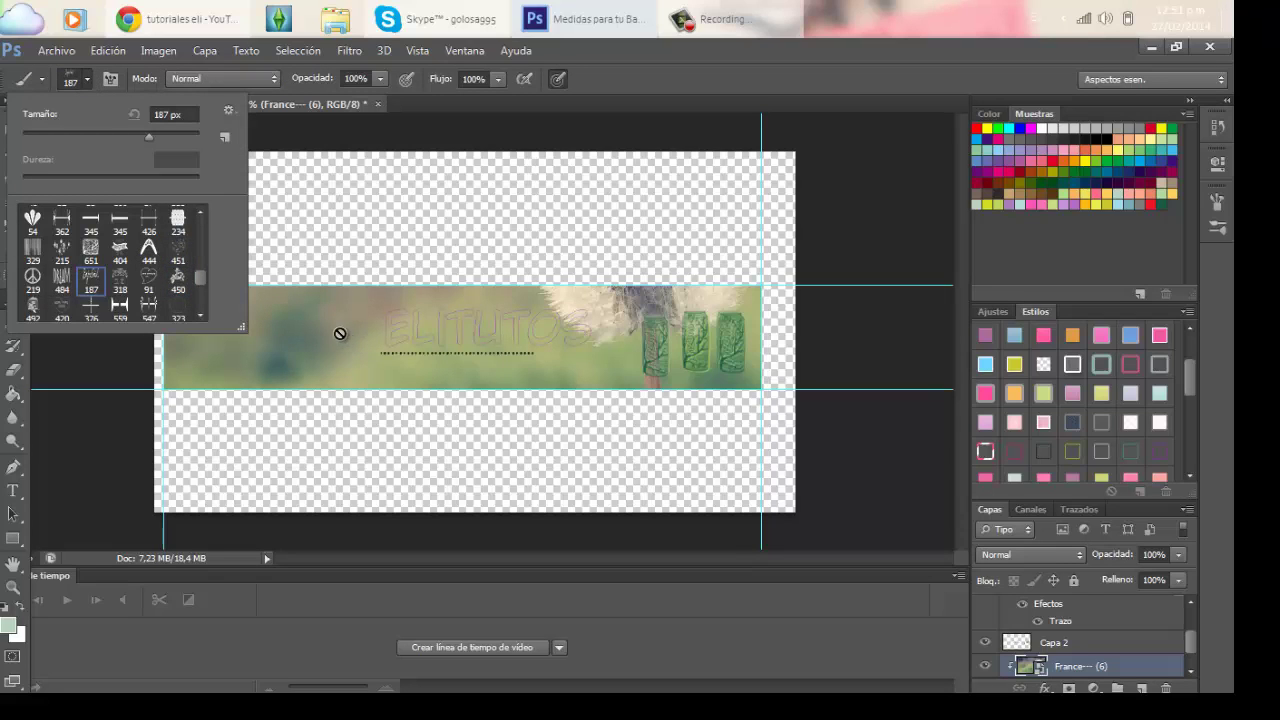
pyautogui.click(286, 212)
pyautogui.click(536, 313)
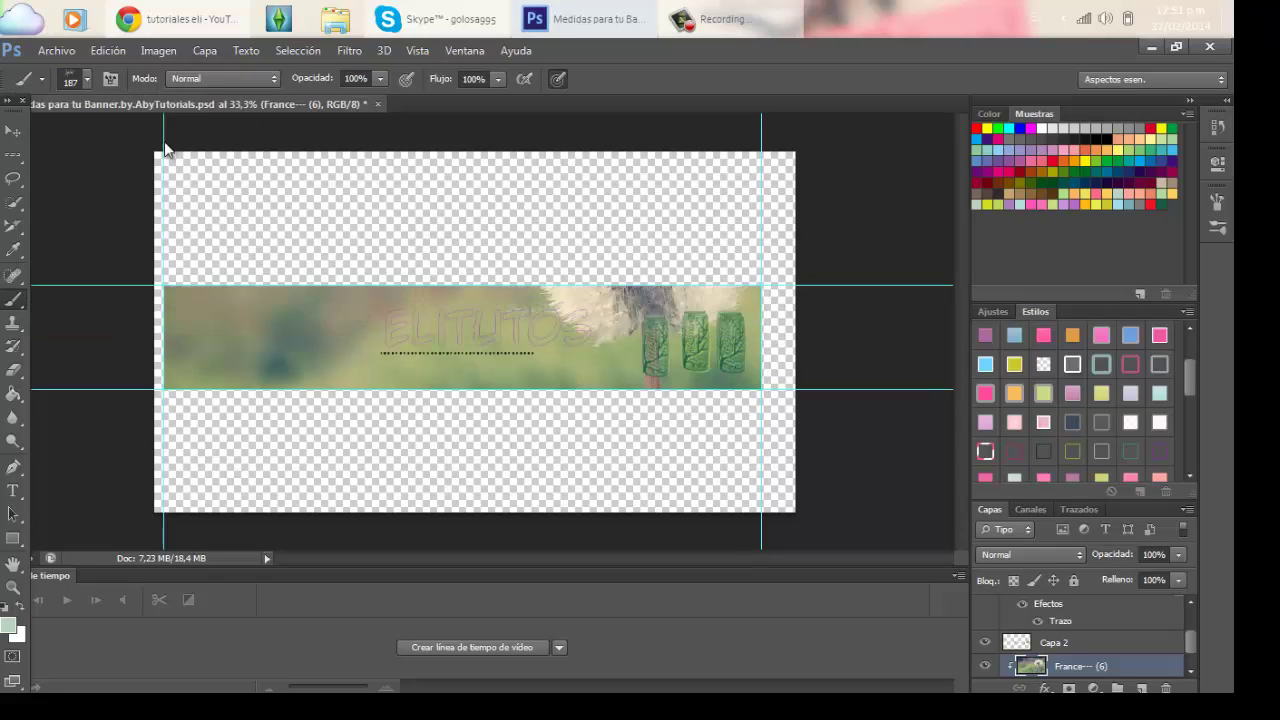
# Choose the 394 px ornate frame shape from the brush presets.
pyautogui.click(86, 80)
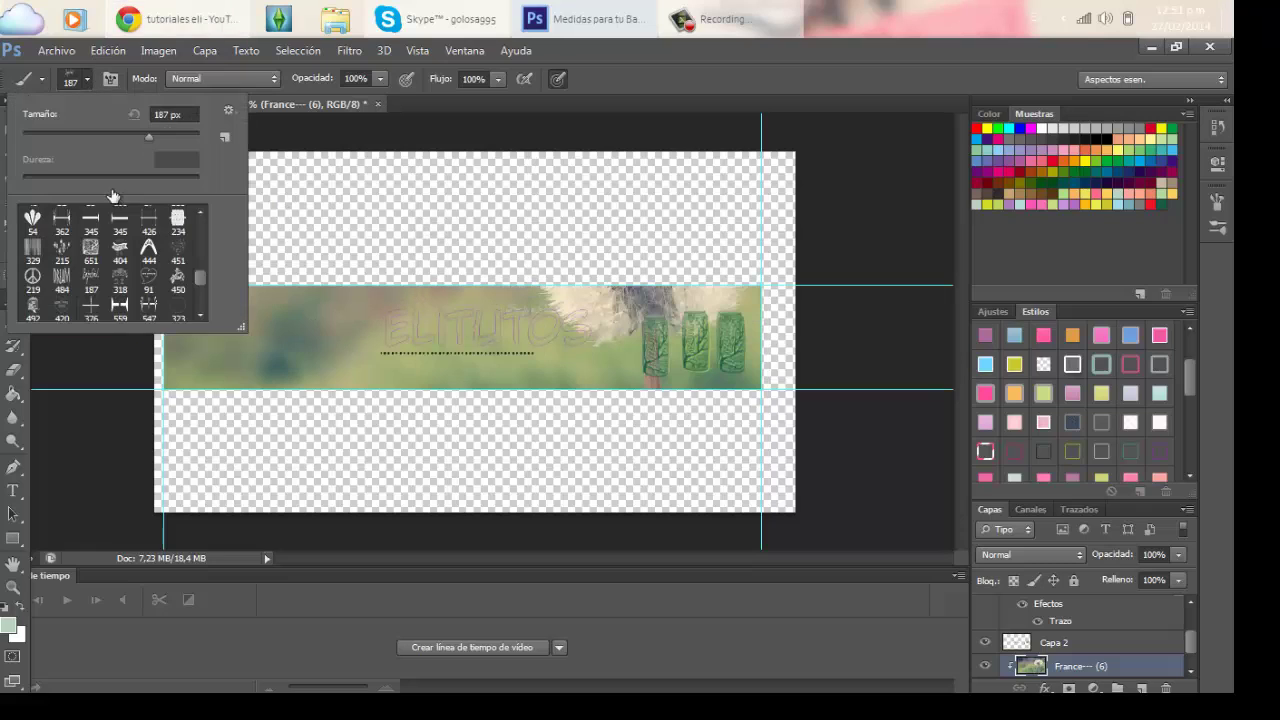
pyautogui.click(26, 308)
pyautogui.moveTo(200, 277); pyautogui.dragTo(205, 301)
pyautogui.click(84, 250)
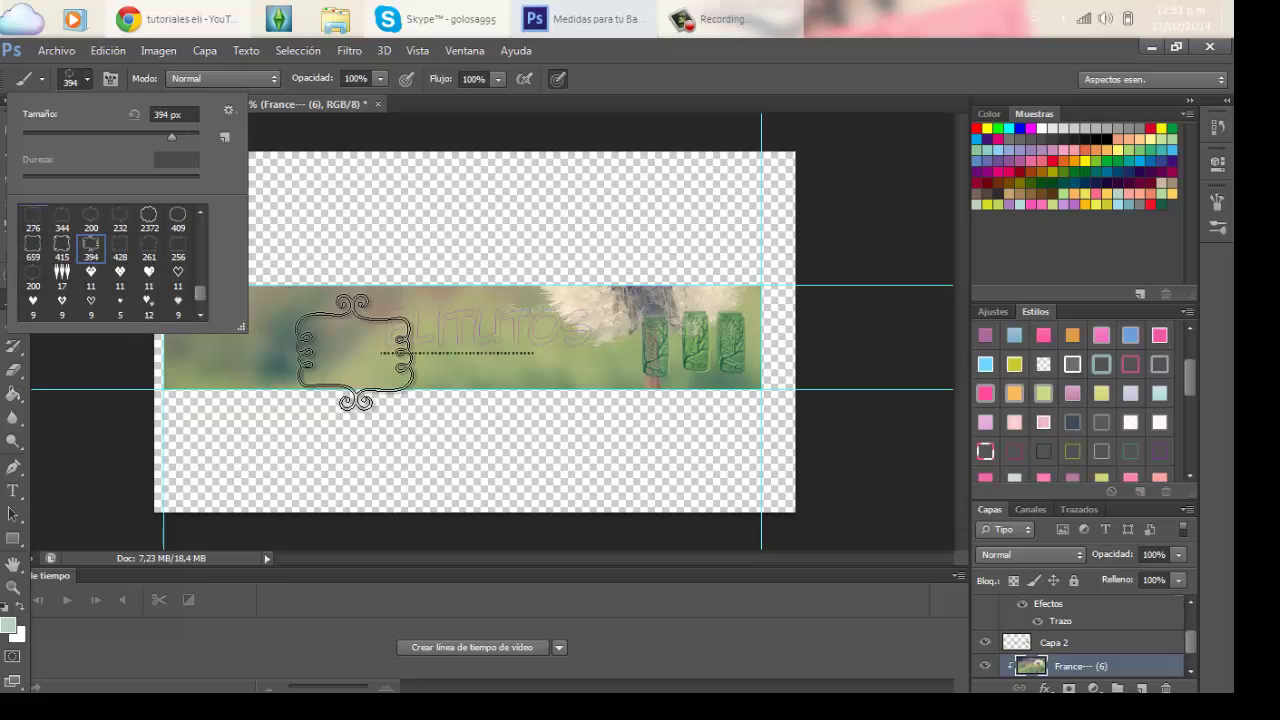
pyautogui.click(296, 215)
# Try to open the Medidas para tu Banner.by.AbyTutorials PSD from the Banner folder in Descargas.
pyautogui.click(56, 50)
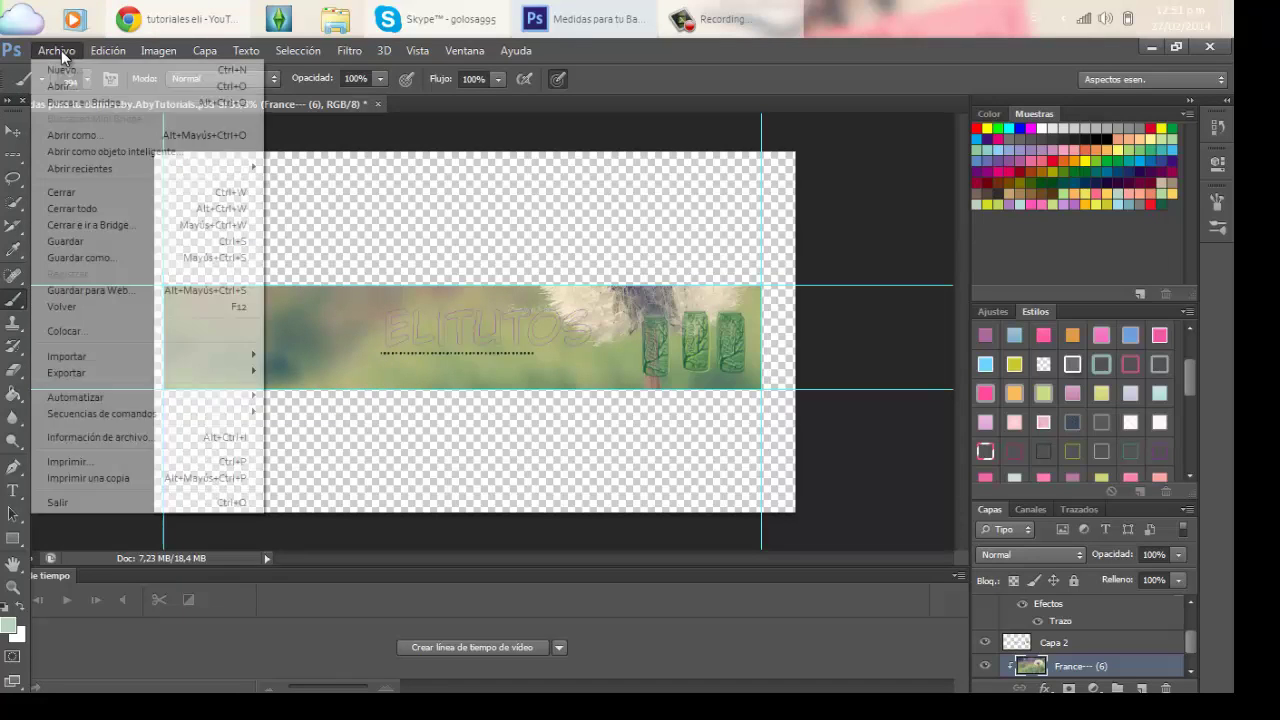
pyautogui.click(56, 50)
pyautogui.click(56, 50)
pyautogui.click(77, 87)
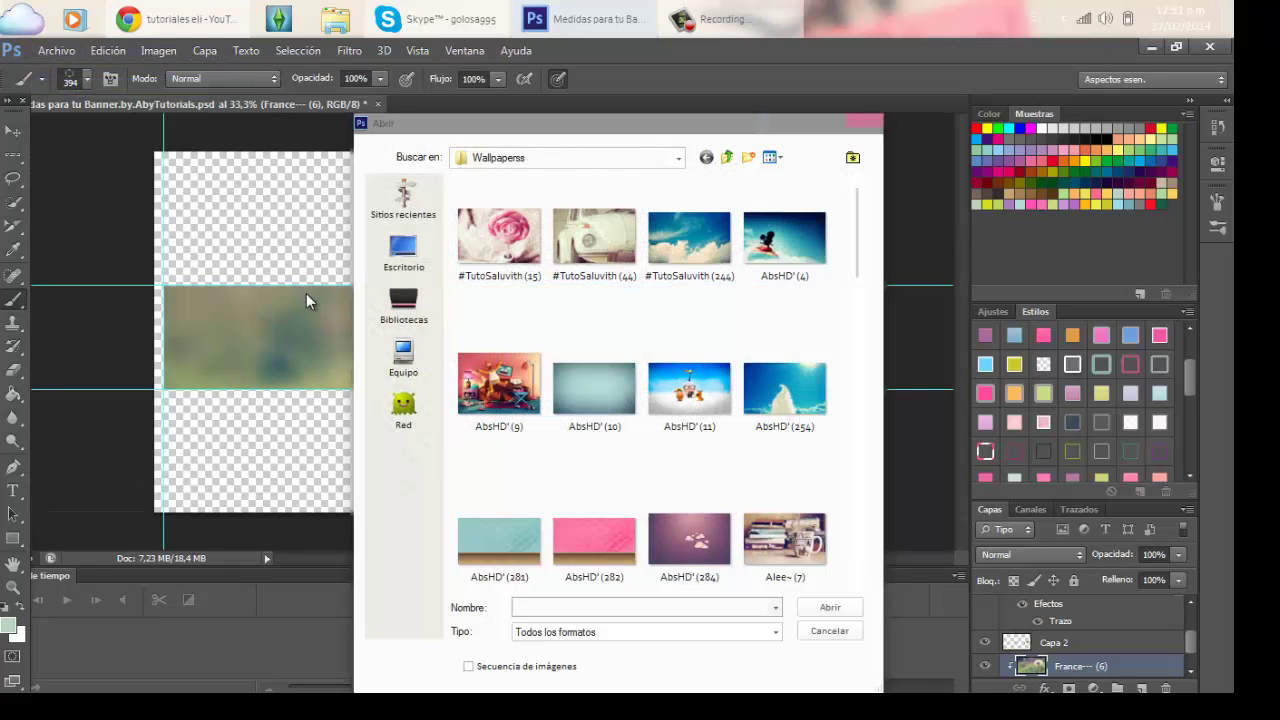
pyautogui.click(404, 250)
pyautogui.doubleClick(731, 490)
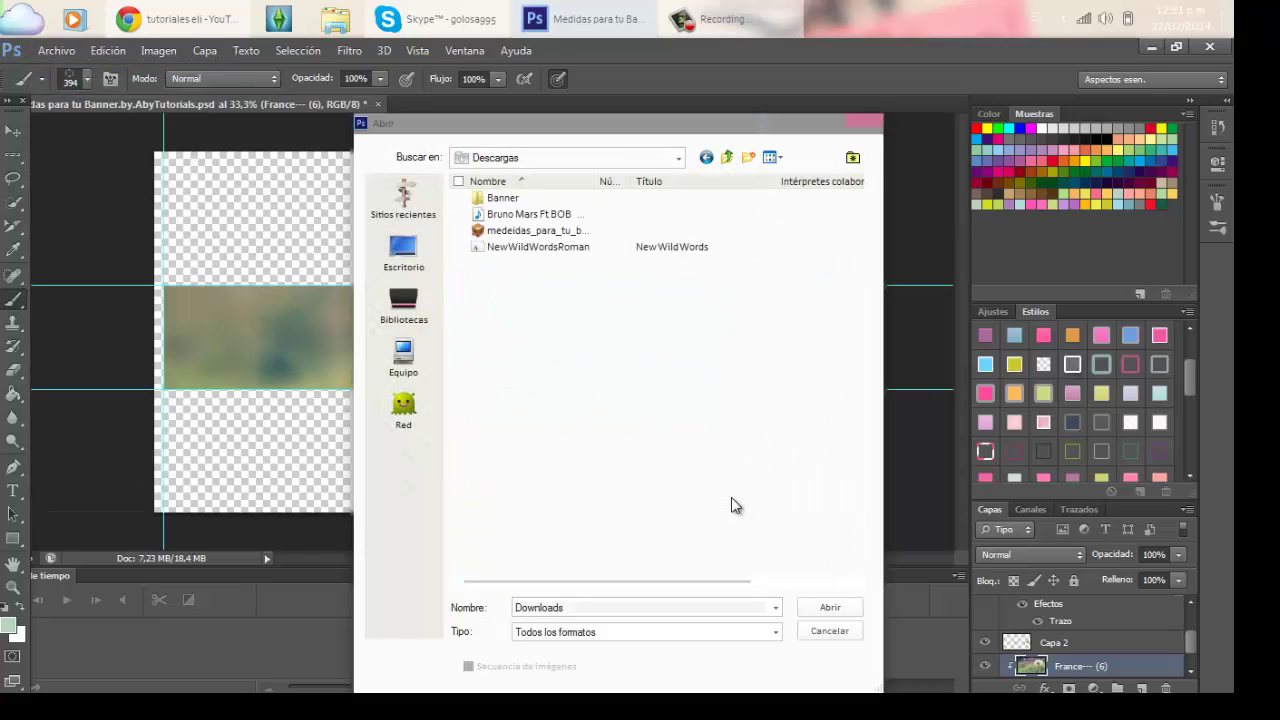
pyautogui.doubleClick(600, 197)
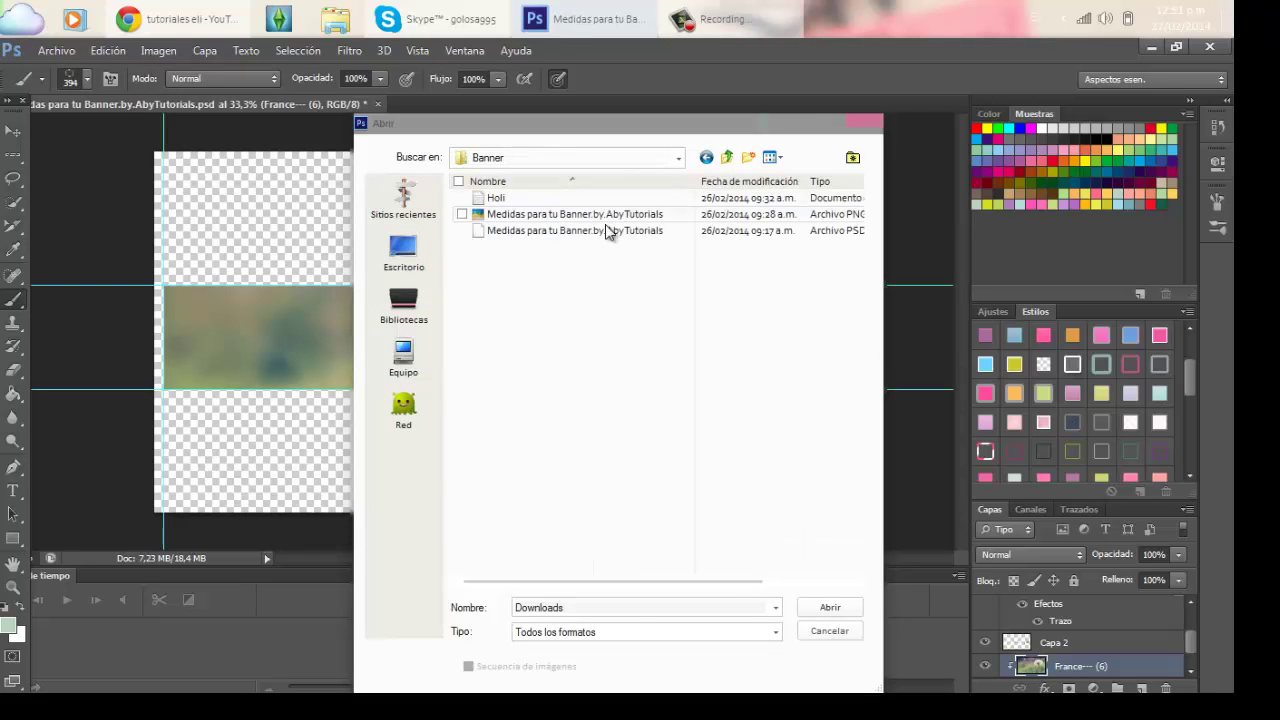
pyautogui.doubleClick(606, 228)
pyautogui.moveTo(470, 260); pyautogui.dragTo(396, 284)
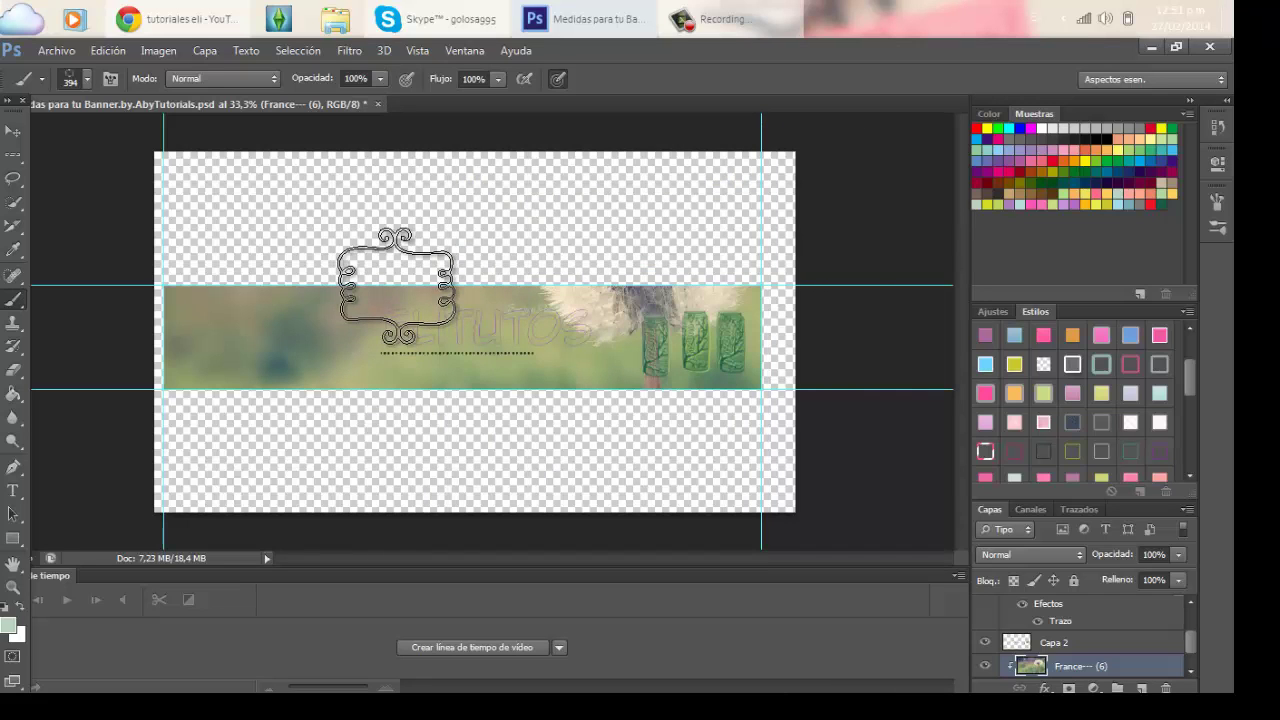
pyautogui.moveTo(398, 287); pyautogui.dragTo(30, 204)
# Save the banner to the Escritorio as a PNG file named e.
pyautogui.click(56, 50)
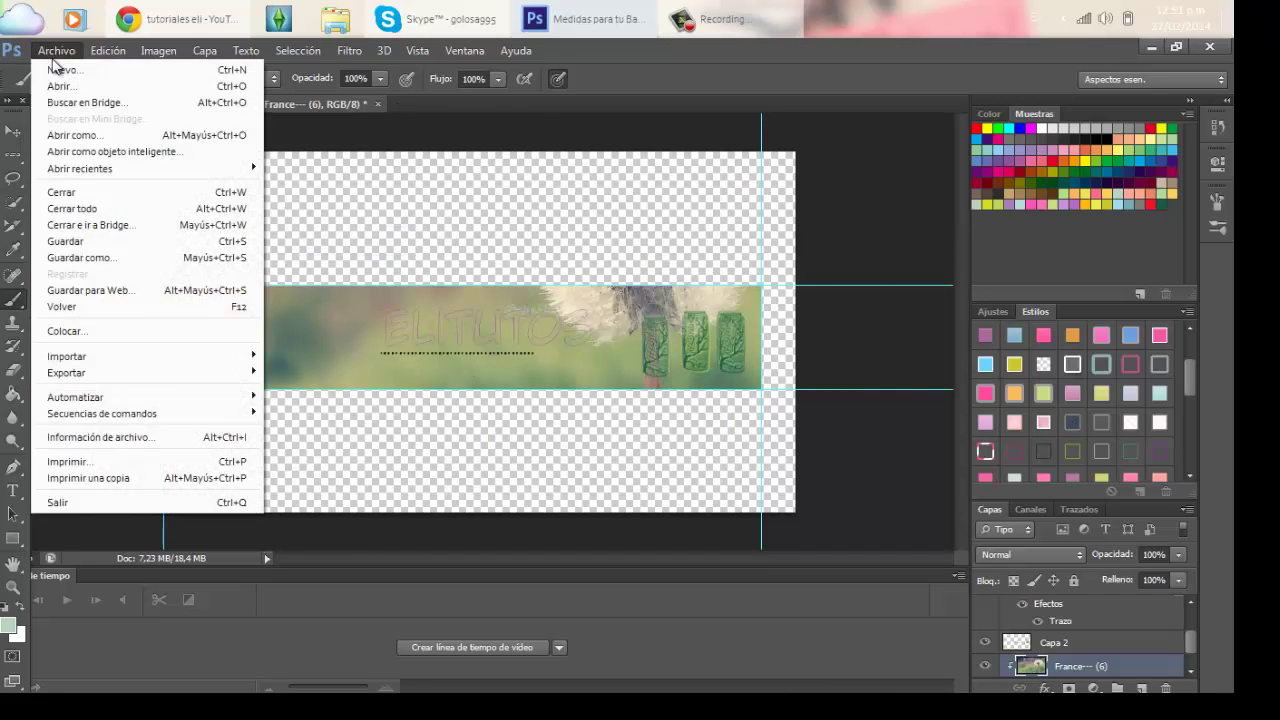
pyautogui.click(80, 257)
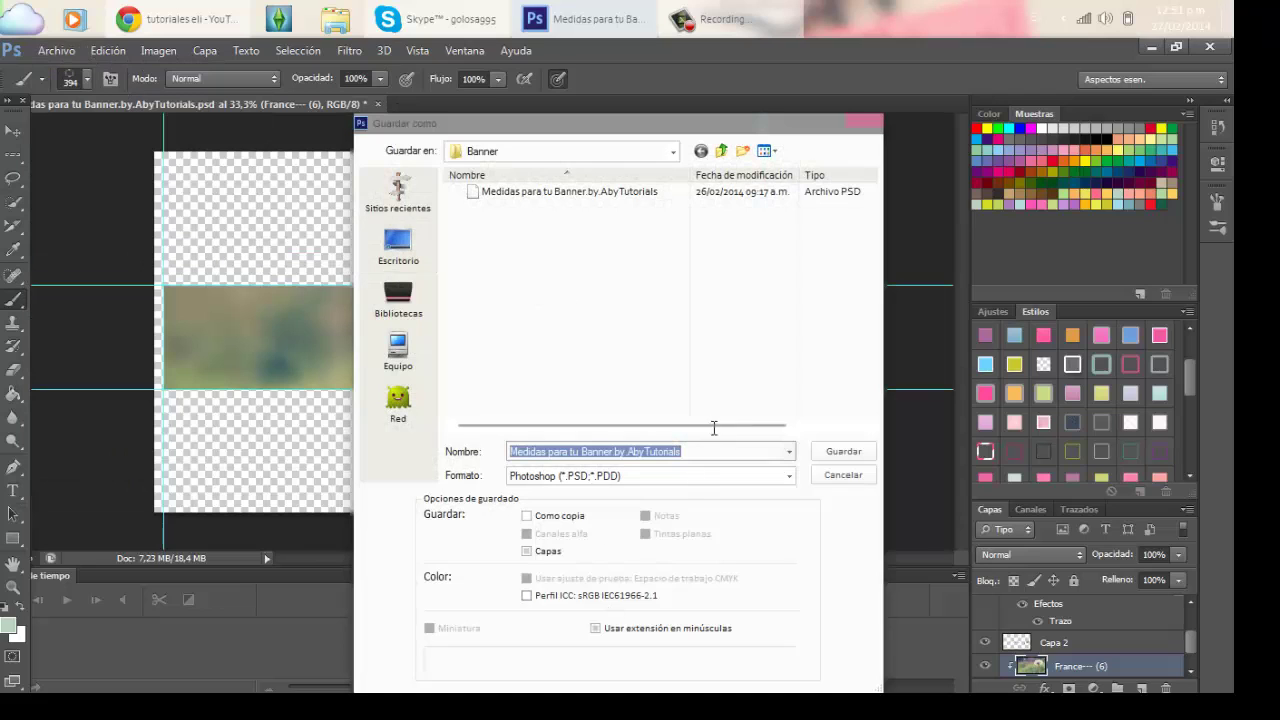
pyautogui.click(640, 475)
pyautogui.click(594, 396)
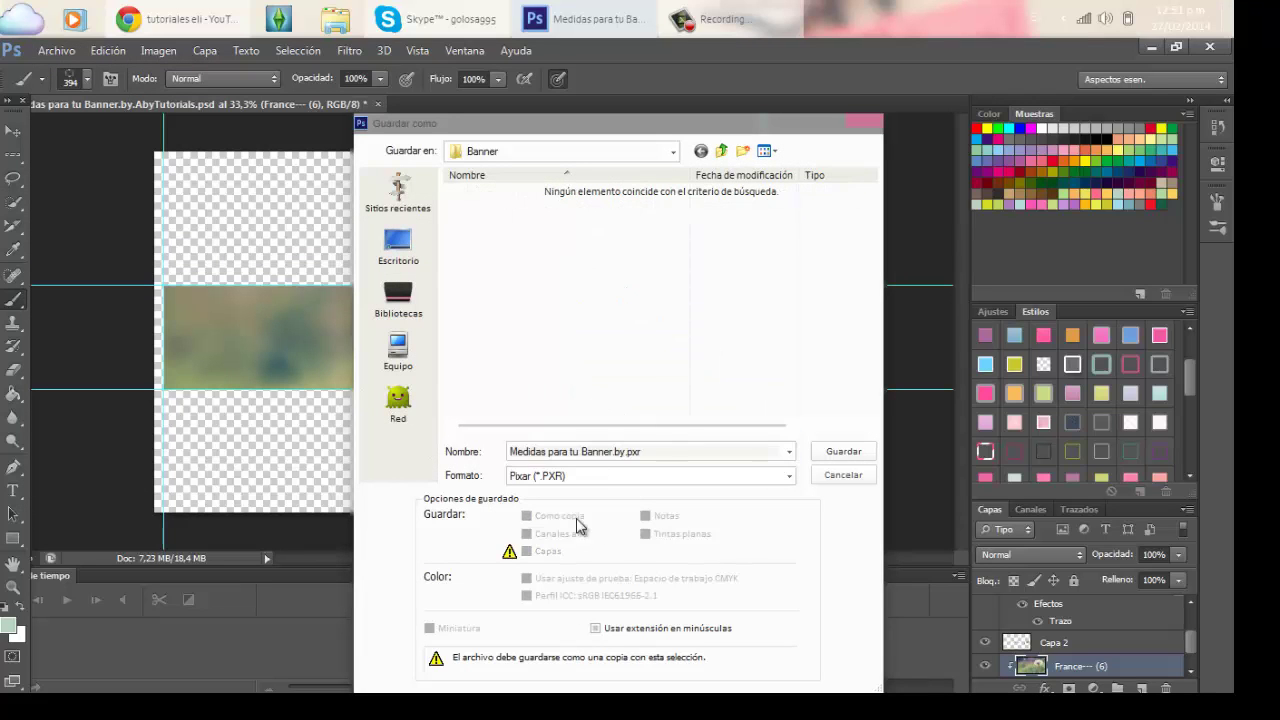
pyautogui.click(578, 476)
pyautogui.click(545, 392)
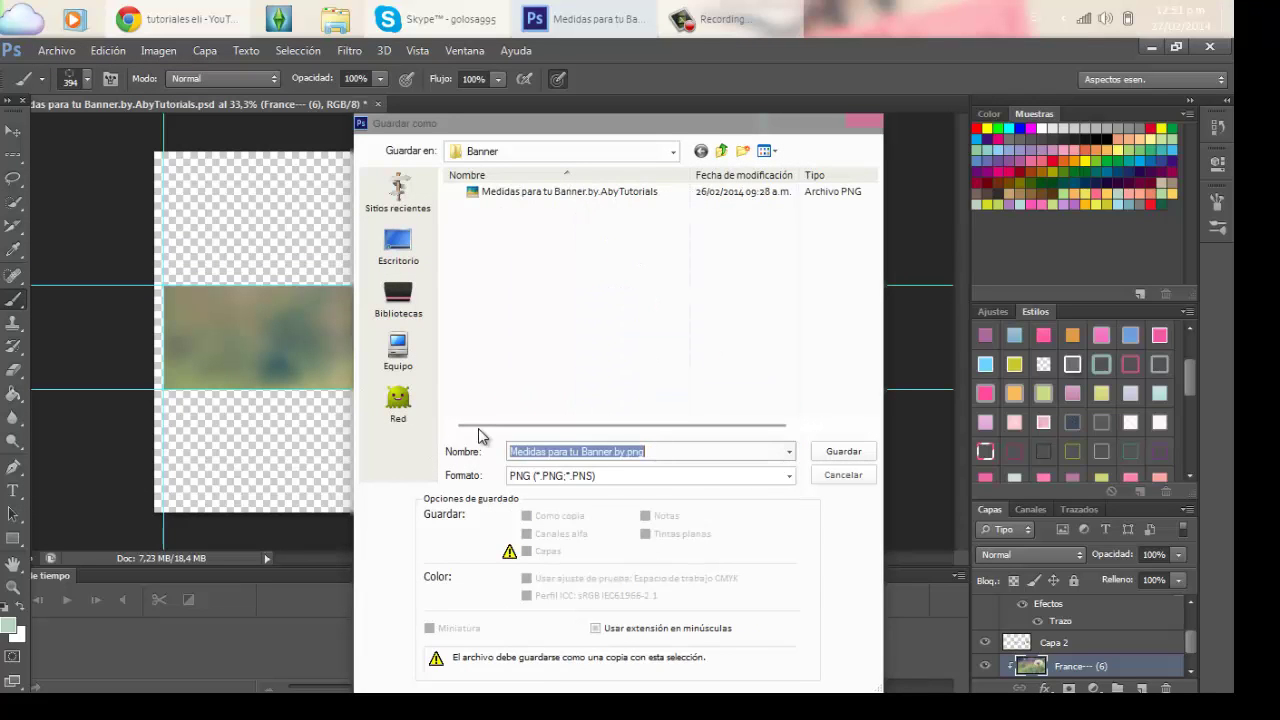
pyautogui.write('e')
pyautogui.click(399, 245)
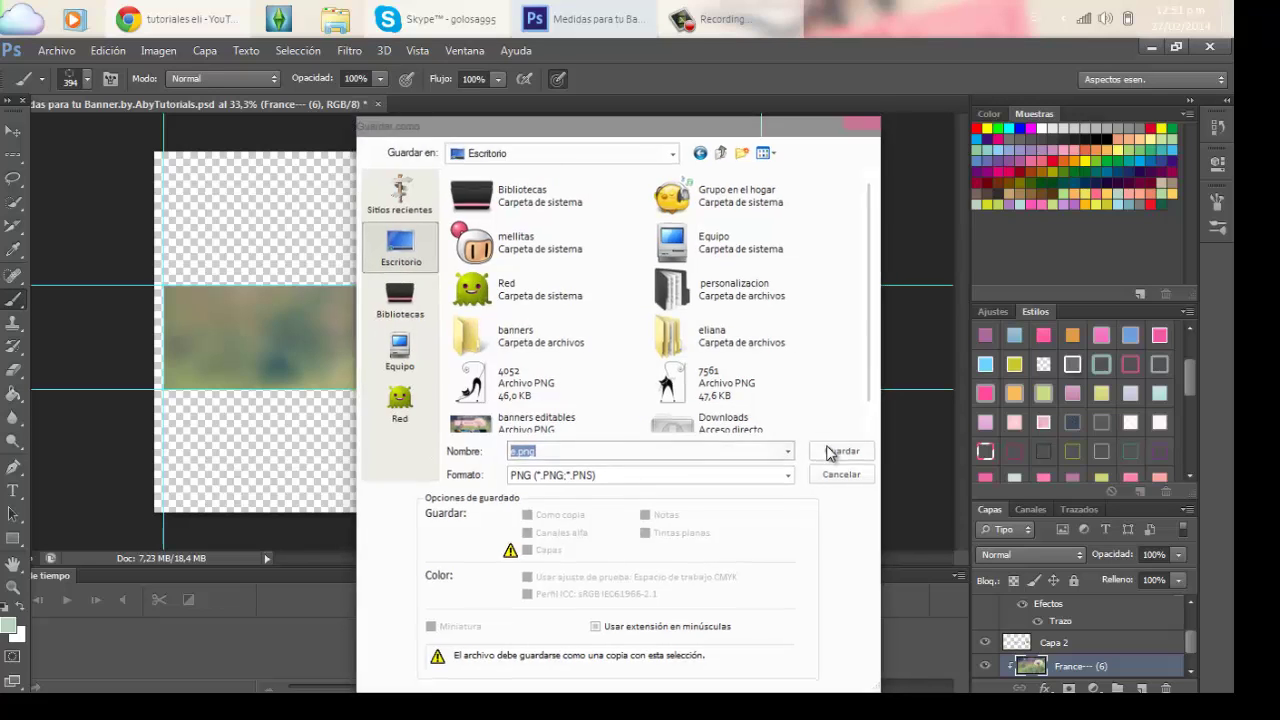
pyautogui.click(829, 453)
pyautogui.click(702, 222)
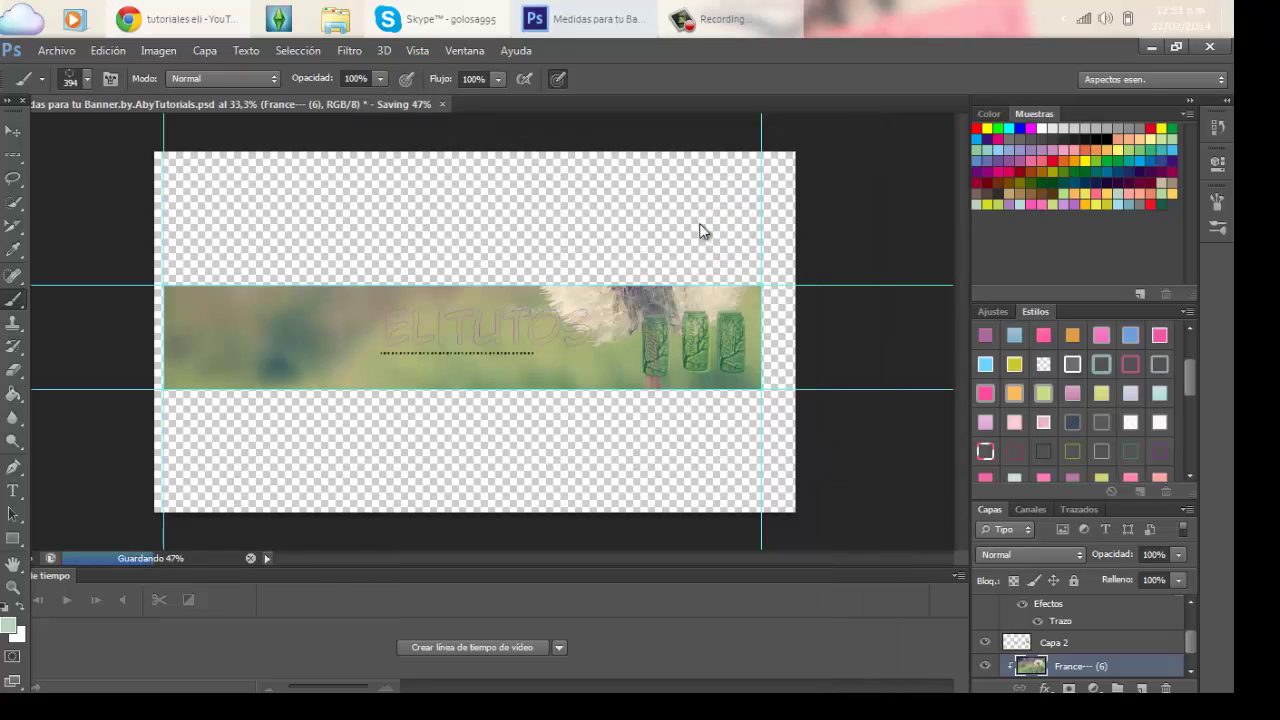
# Switch to the YouTube channel page in Chrome and start selecting a photo from the computer for the channel design.
pyautogui.click(208, 12)
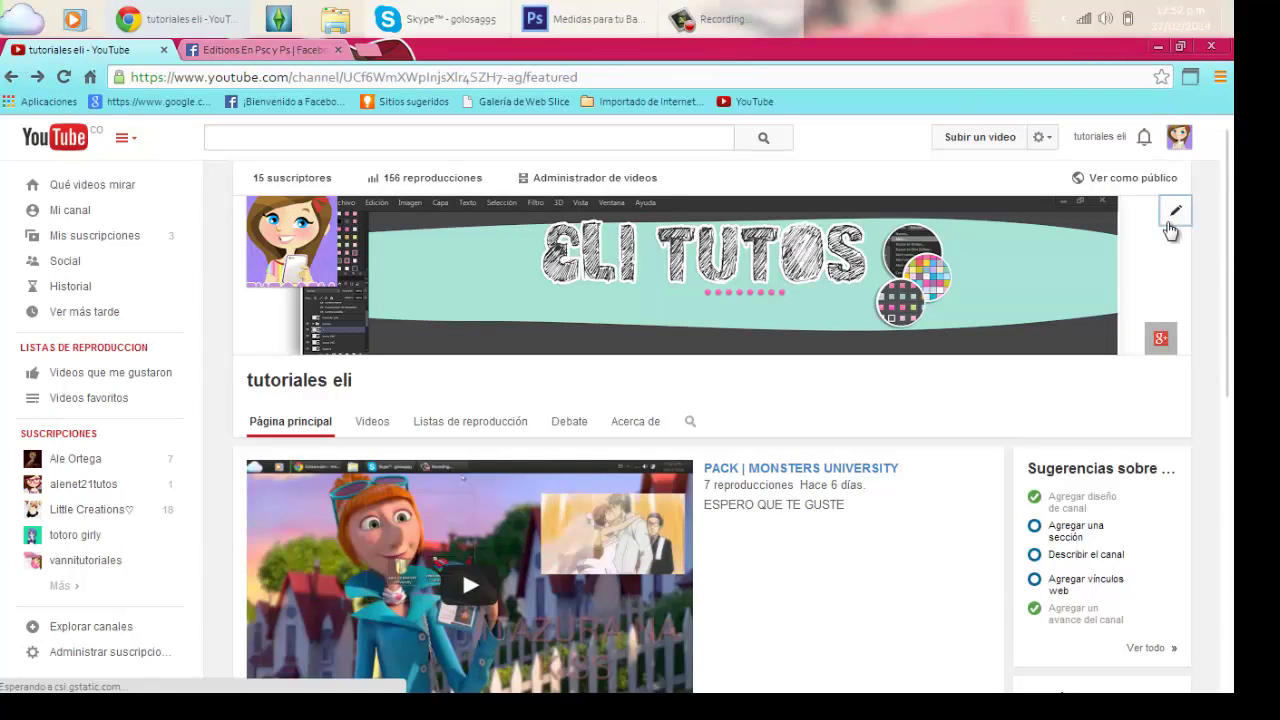
pyautogui.click(1176, 210)
pyautogui.click(1138, 263)
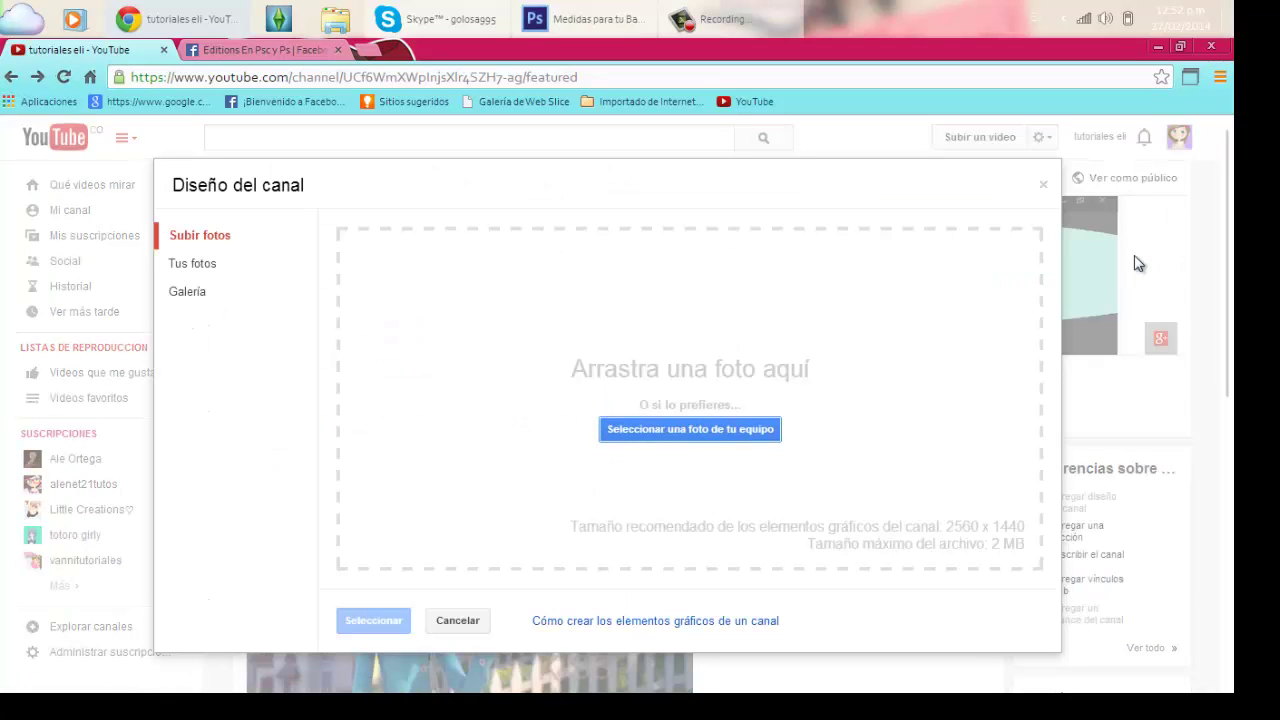
pyautogui.click(754, 437)
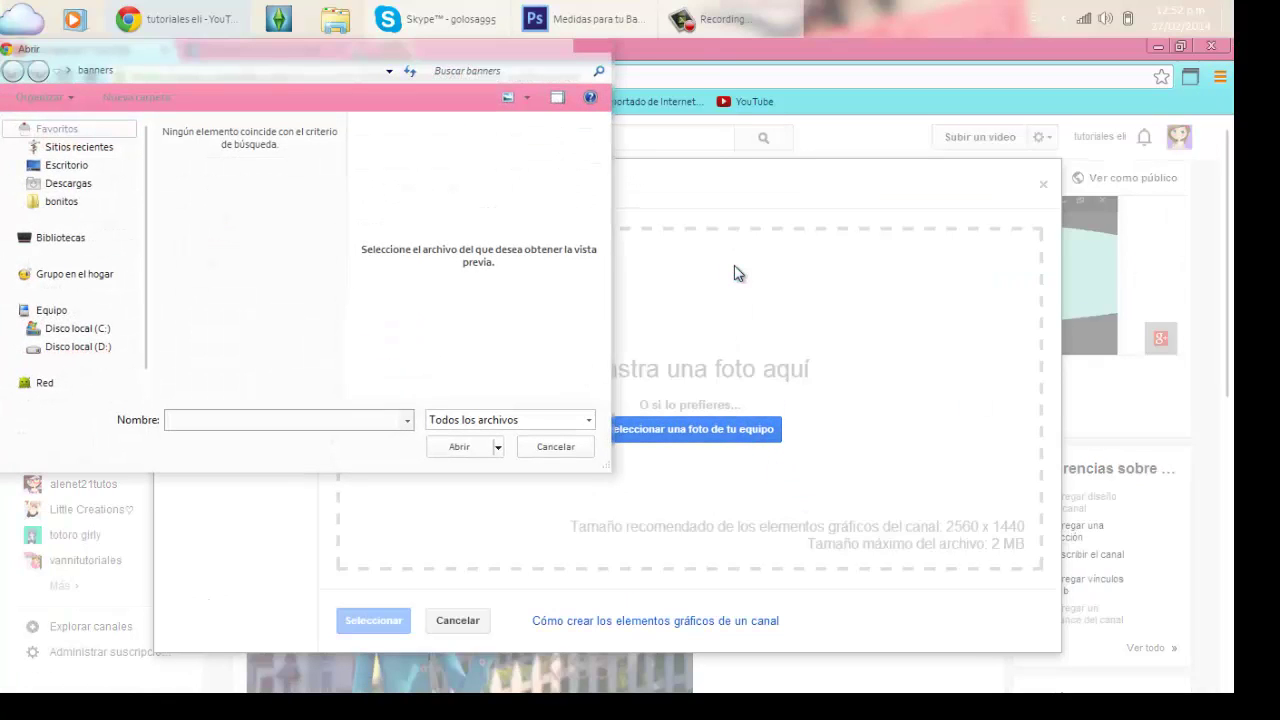
# Upload the e PNG from the Escritorio to preview it as channel art.
pyautogui.click(72, 166)
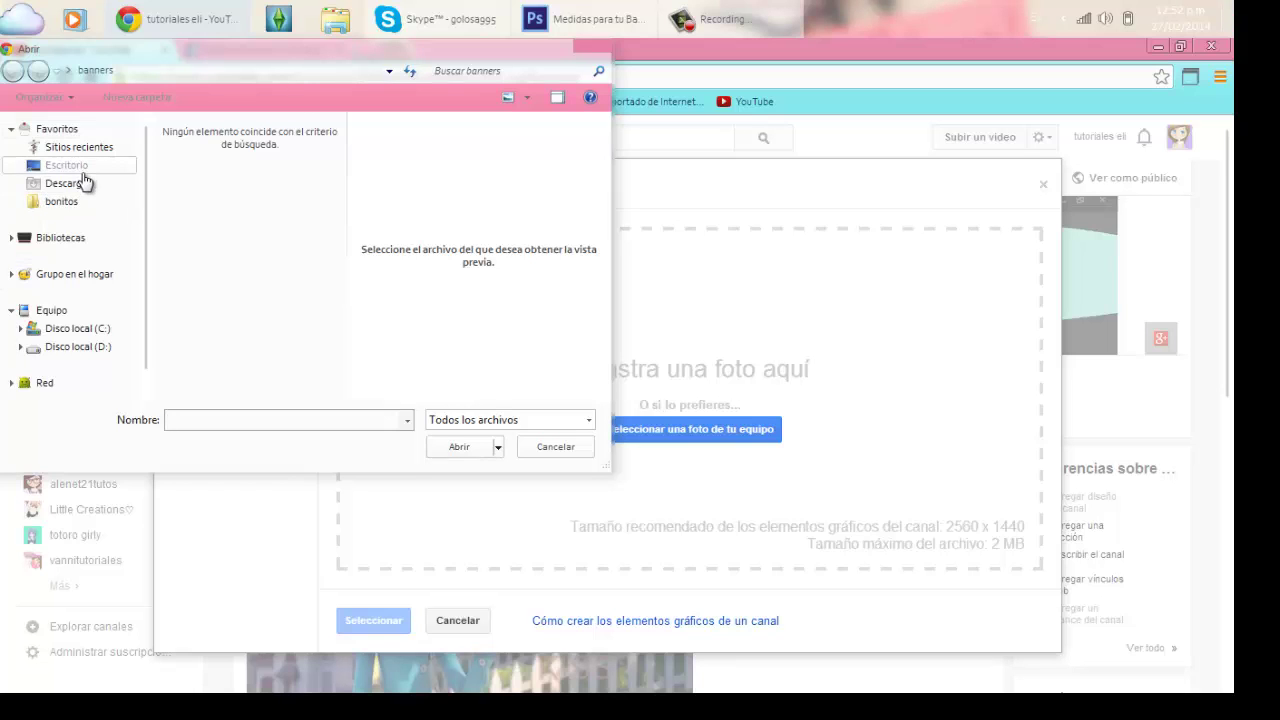
pyautogui.moveTo(337, 194); pyautogui.dragTo(320, 337)
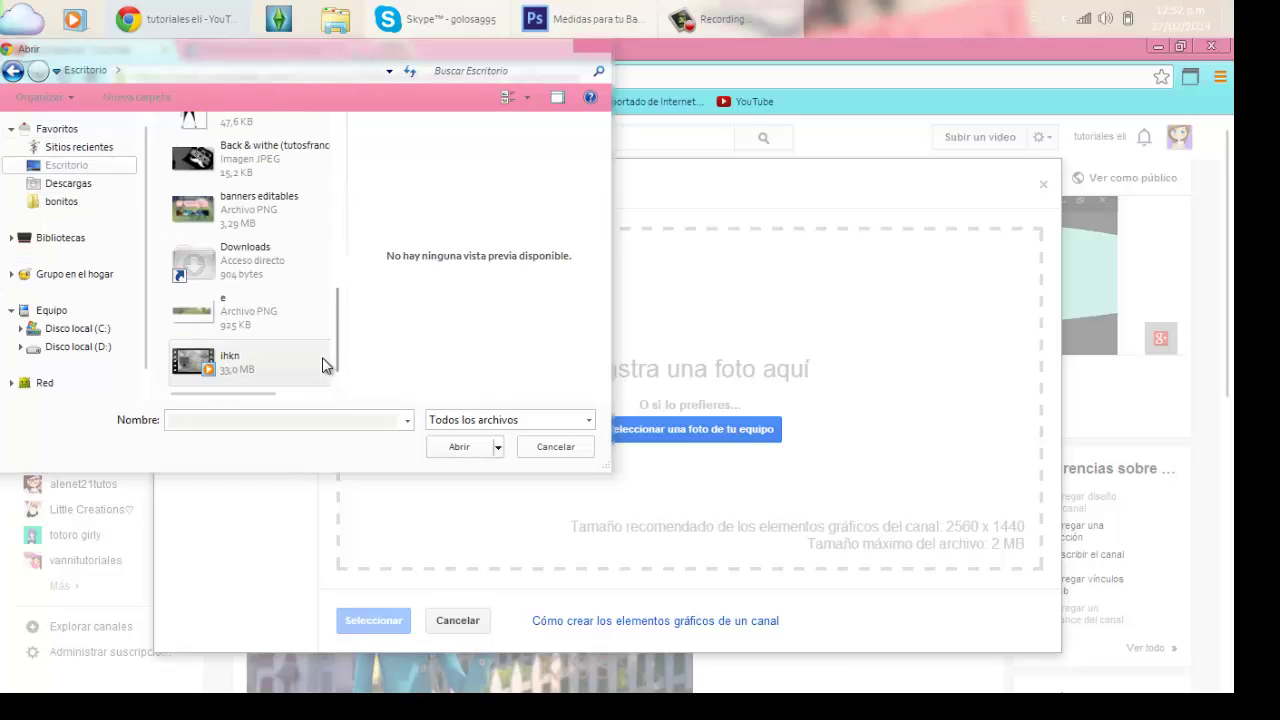
pyautogui.click(286, 317)
pyautogui.click(549, 450)
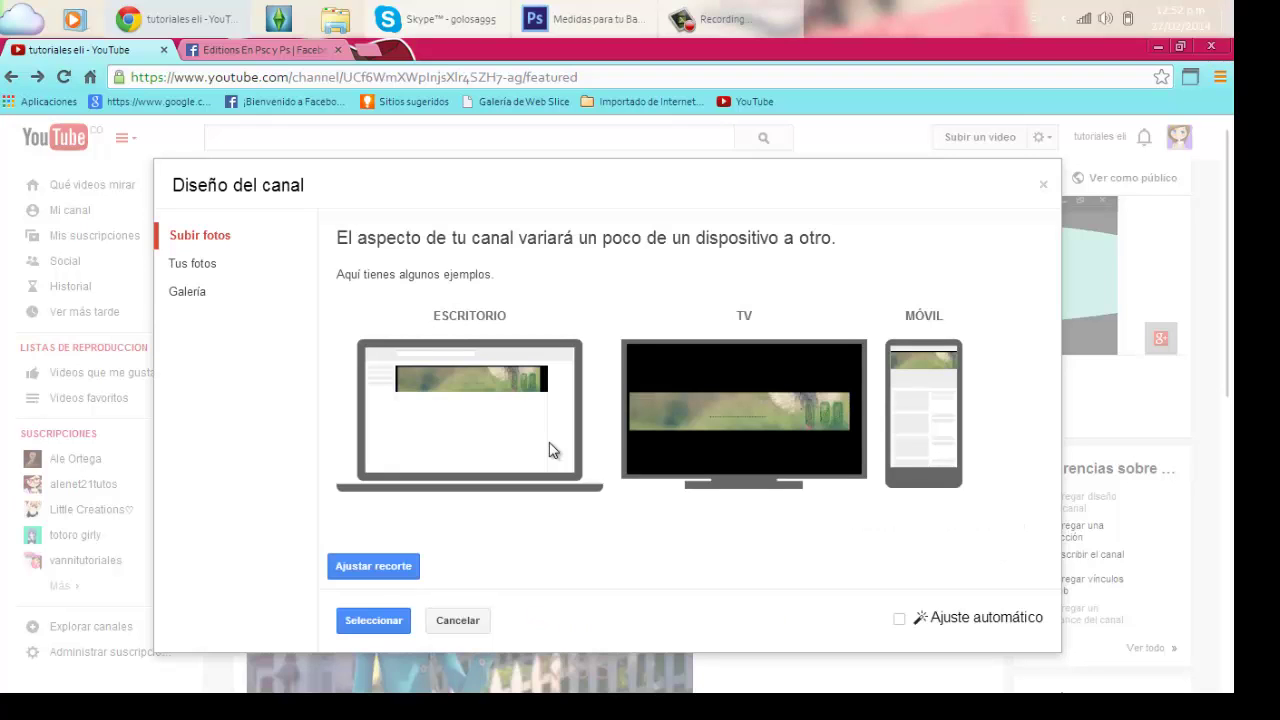
# View the channel's own photo albums, return to the photo upload section and cancel the channel design change.
pyautogui.click(215, 267)
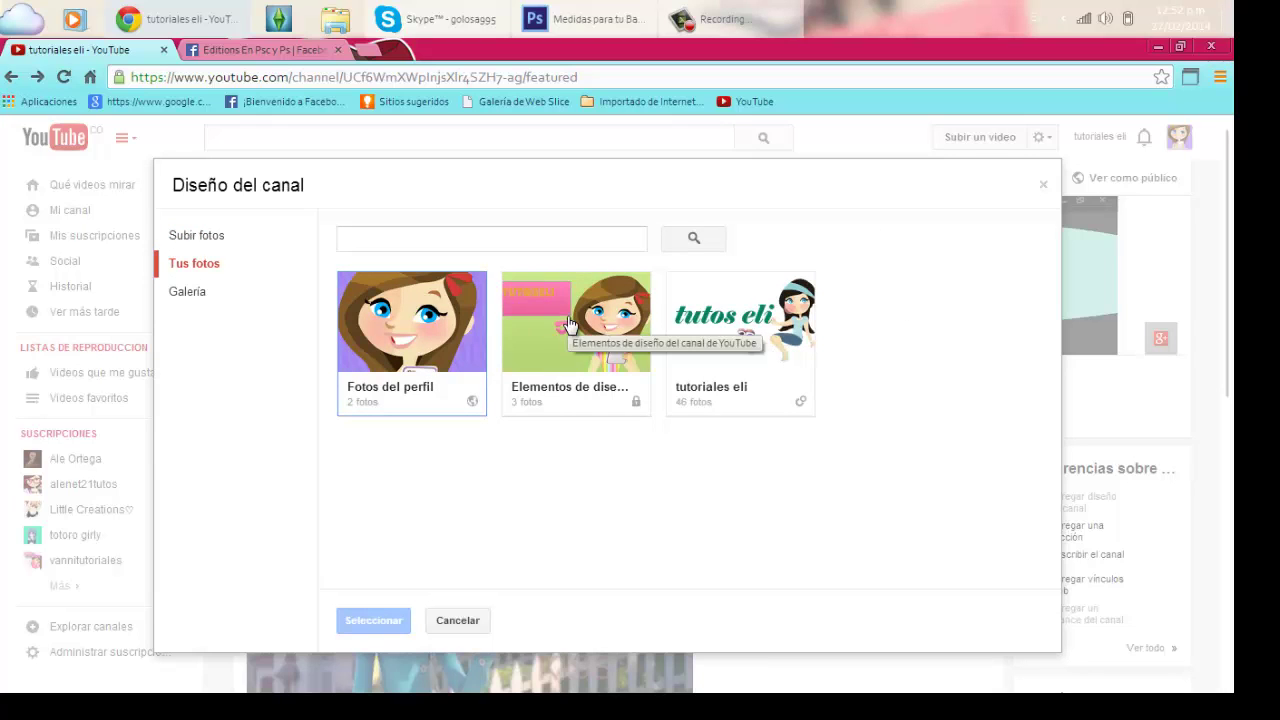
pyautogui.click(572, 328)
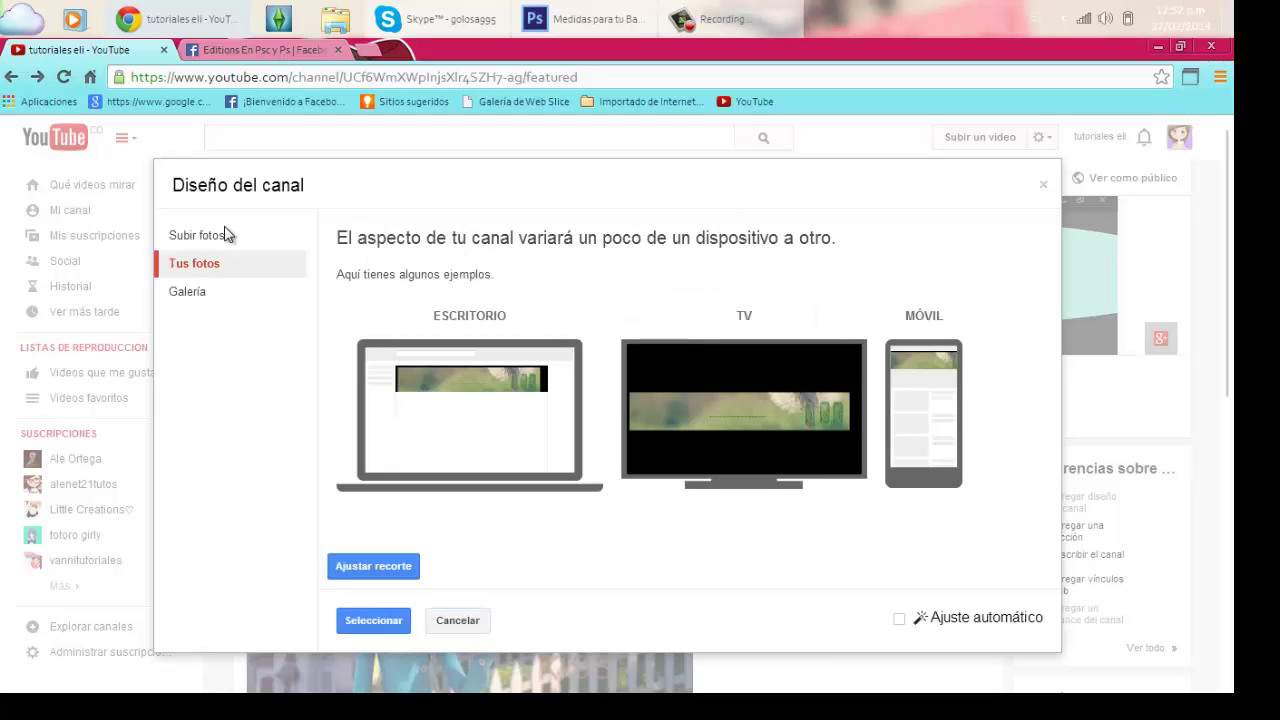
pyautogui.click(222, 234)
pyautogui.click(457, 620)
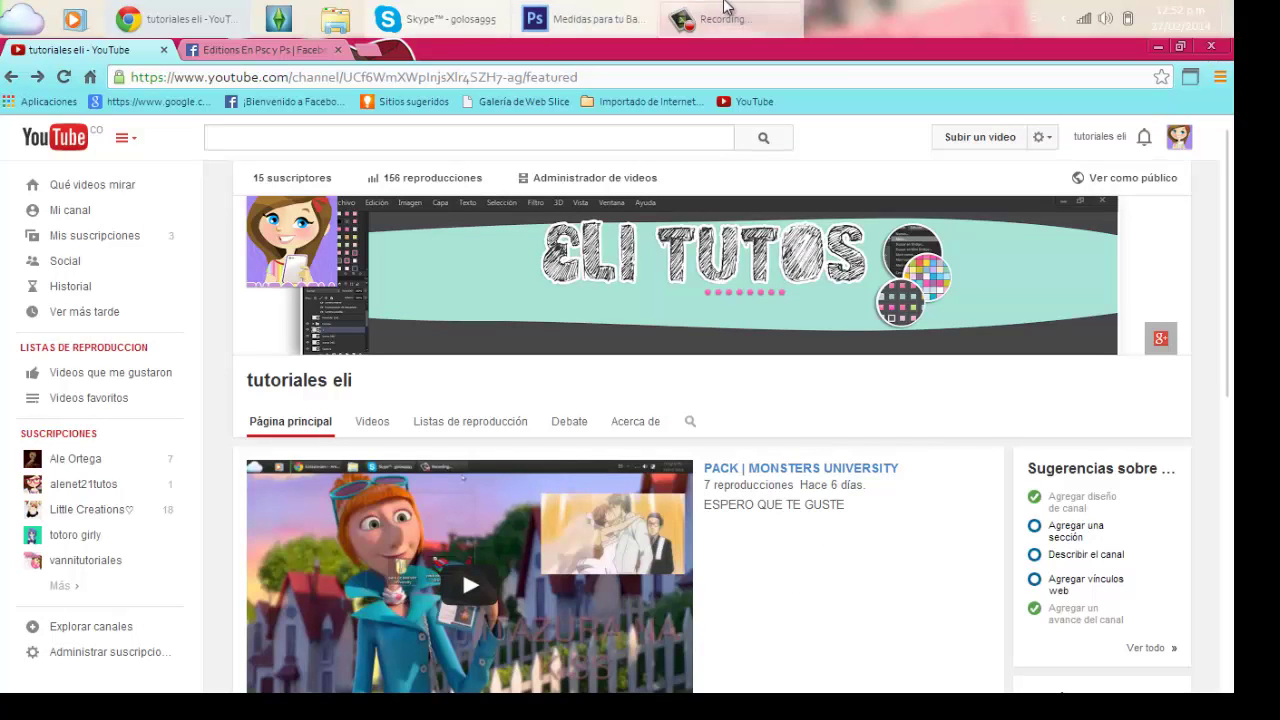
# Switch back to the banner document in Photoshop.
pyautogui.click(585, 18)
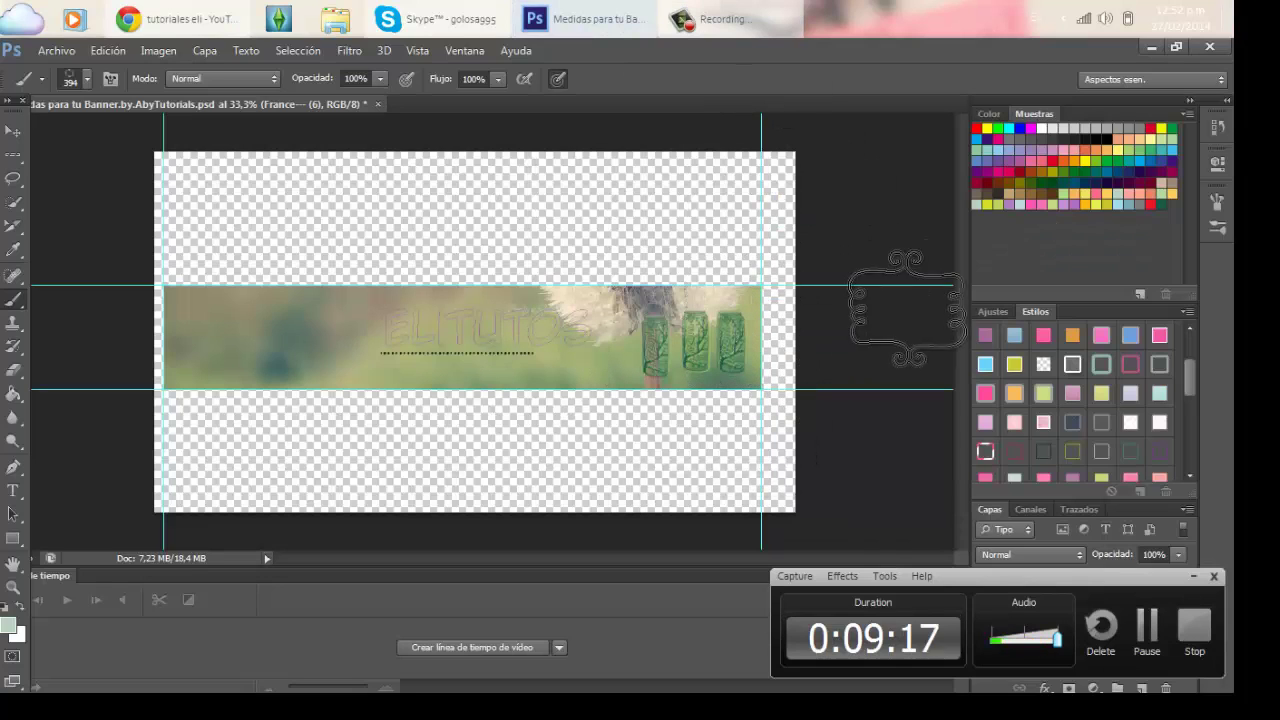
pyautogui.click(1155, 622)
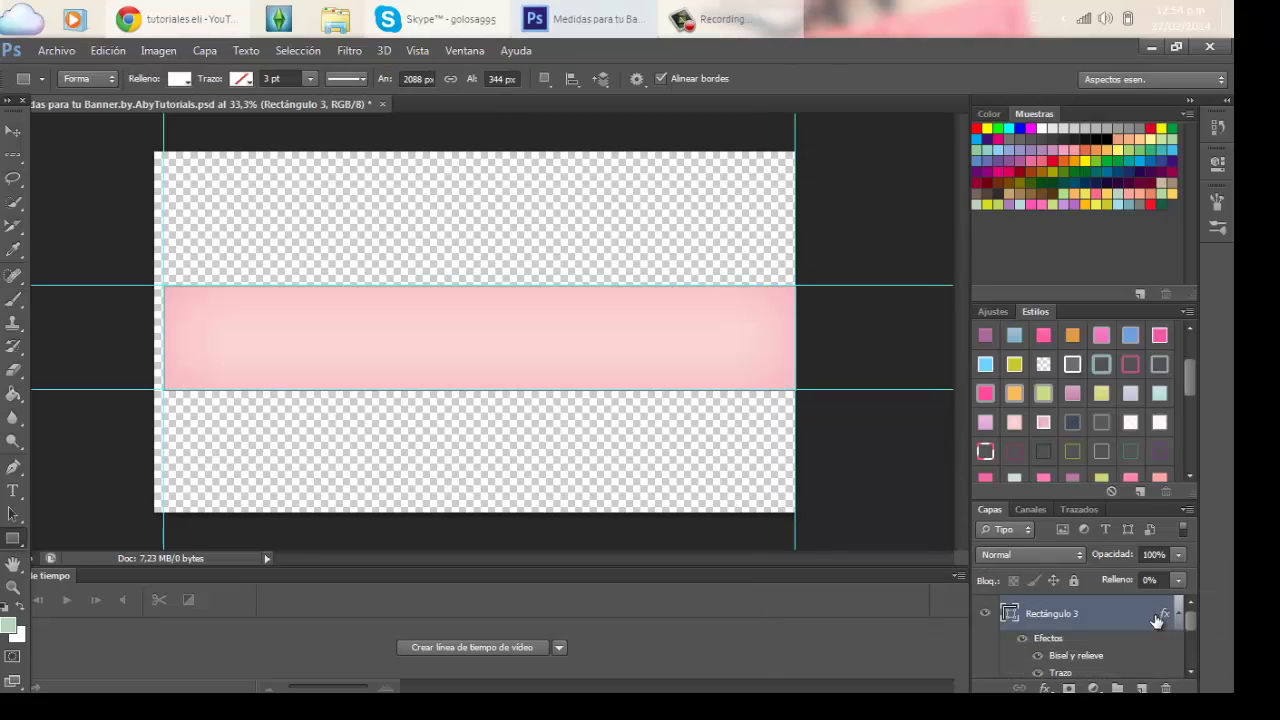
# Move the Rectángulo 2 layer above Rectángulo 3 and hide it.
pyautogui.moveTo(1188, 616); pyautogui.dragTo(1188, 654)
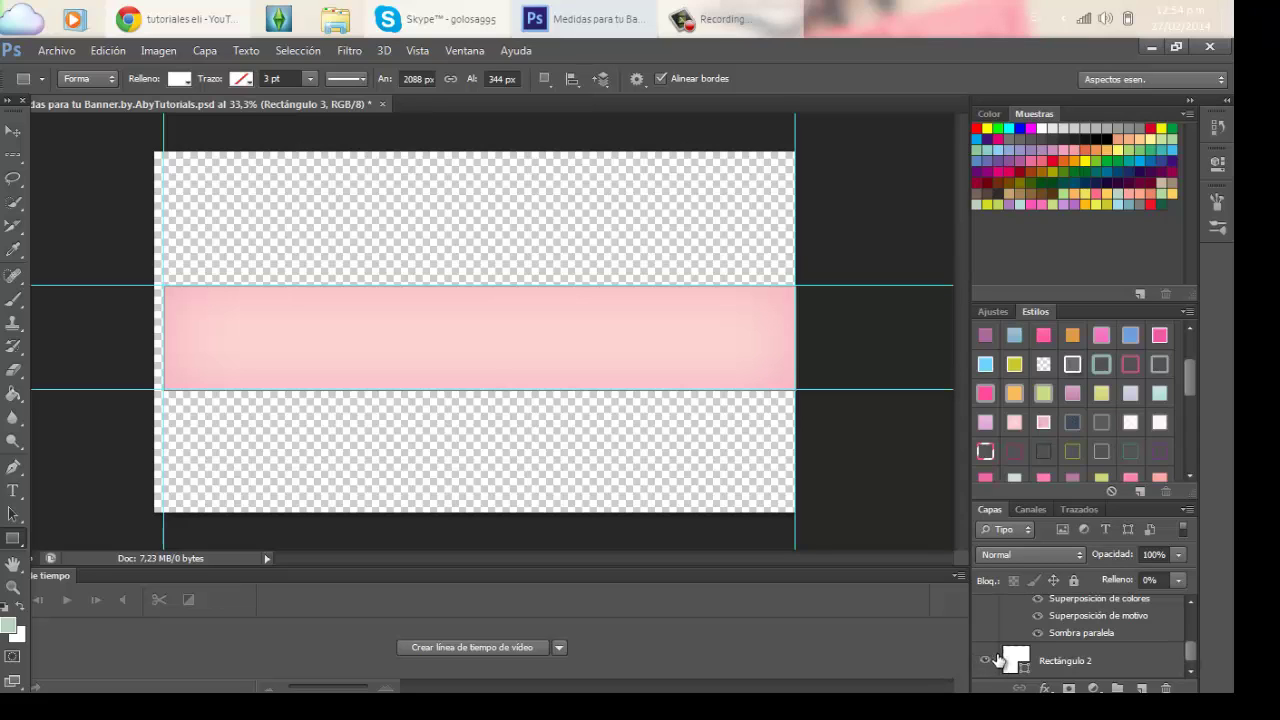
pyautogui.scroll(5, 998, 660)
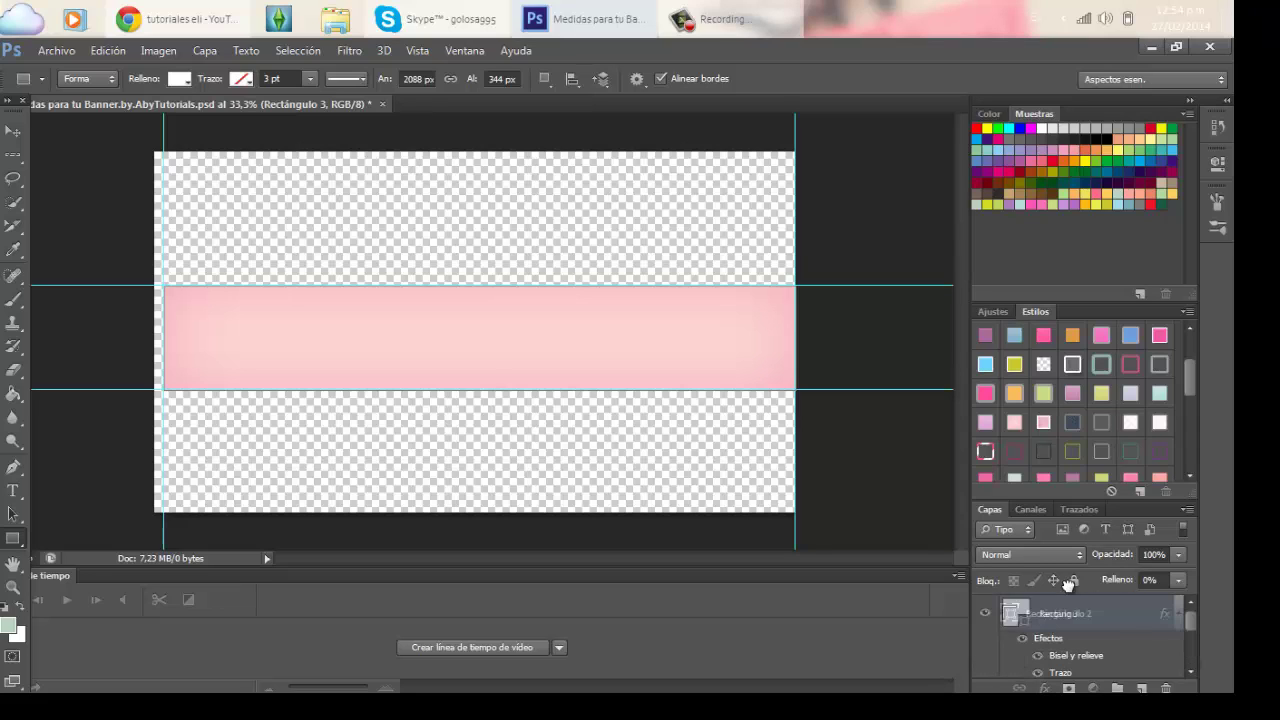
pyautogui.moveTo(1188, 623); pyautogui.dragTo(1135, 612)
pyautogui.click(1181, 614)
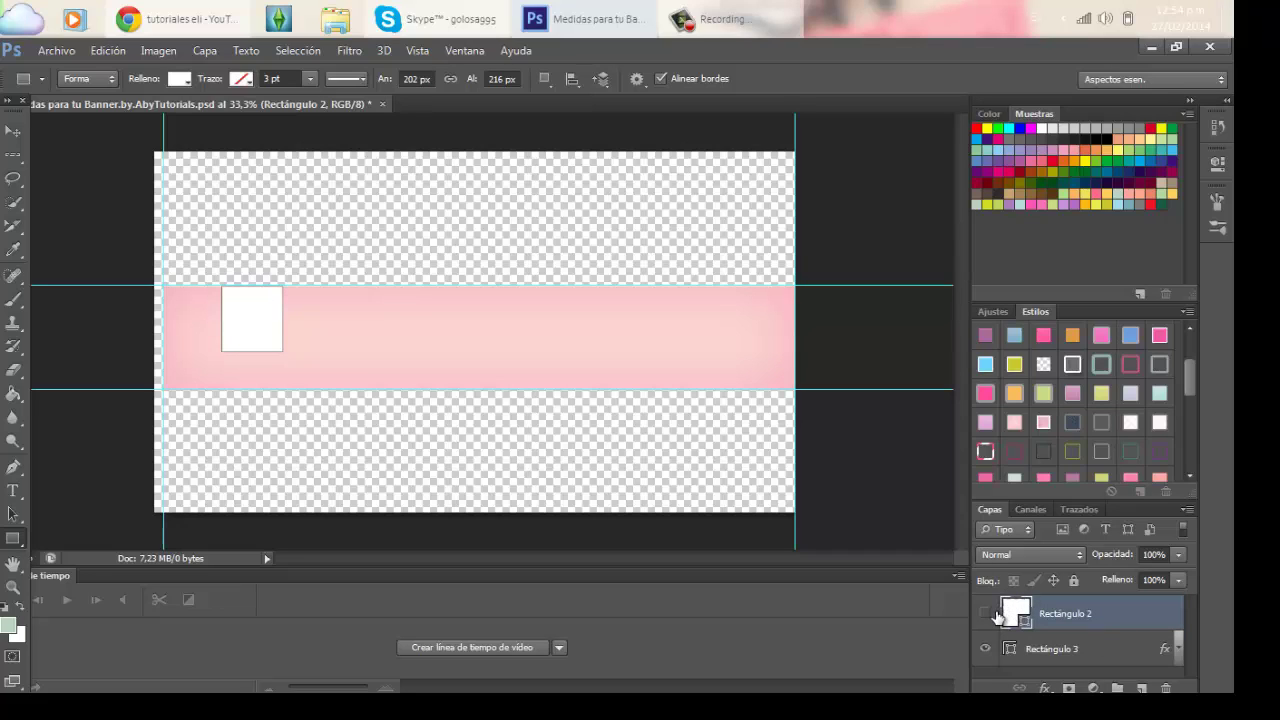
pyautogui.click(985, 613)
# Choose the 492 px birdcage brush and try to stamp it on the hidden Rectángulo 2 layer.
pyautogui.click(57, 50)
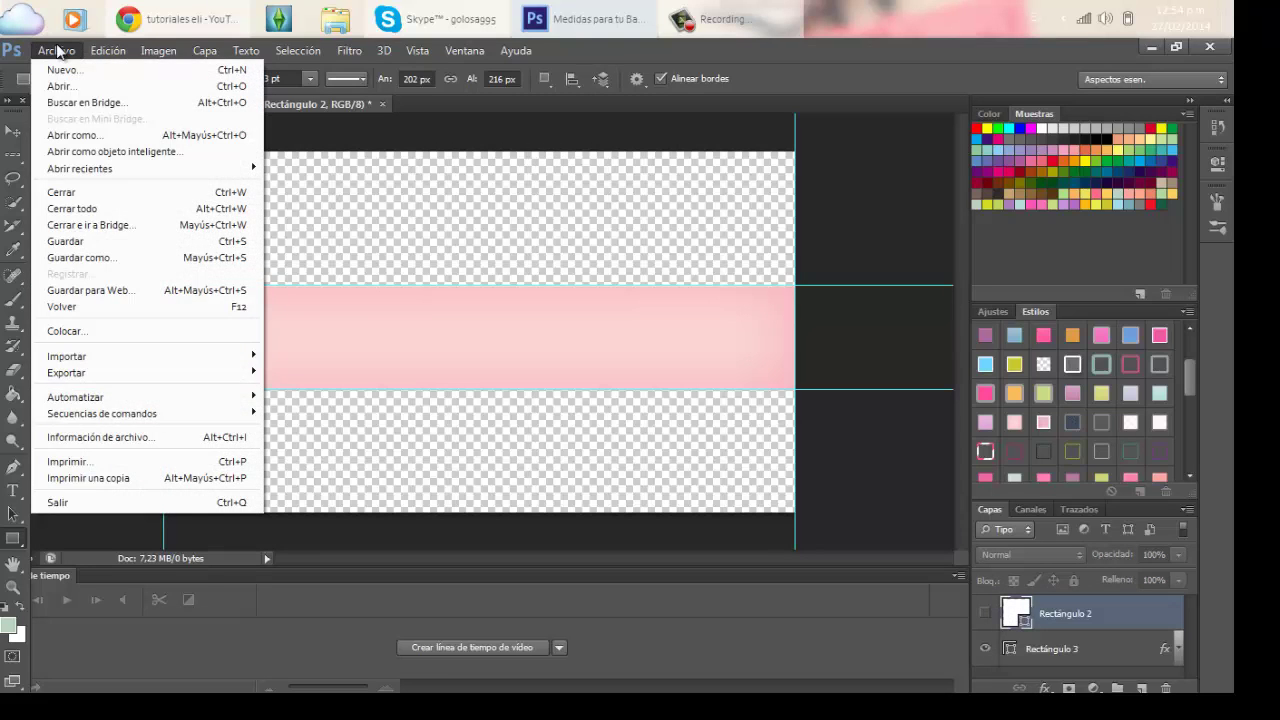
pyautogui.click(60, 52)
pyautogui.click(13, 298)
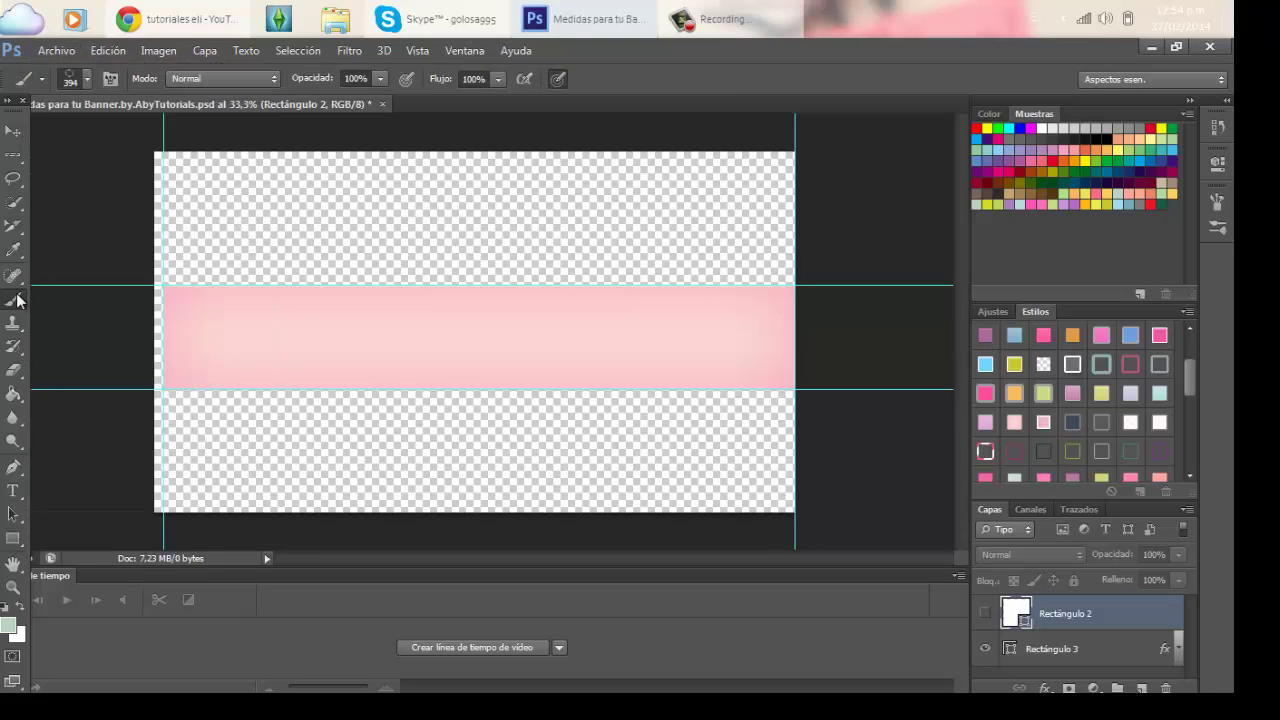
pyautogui.click(85, 78)
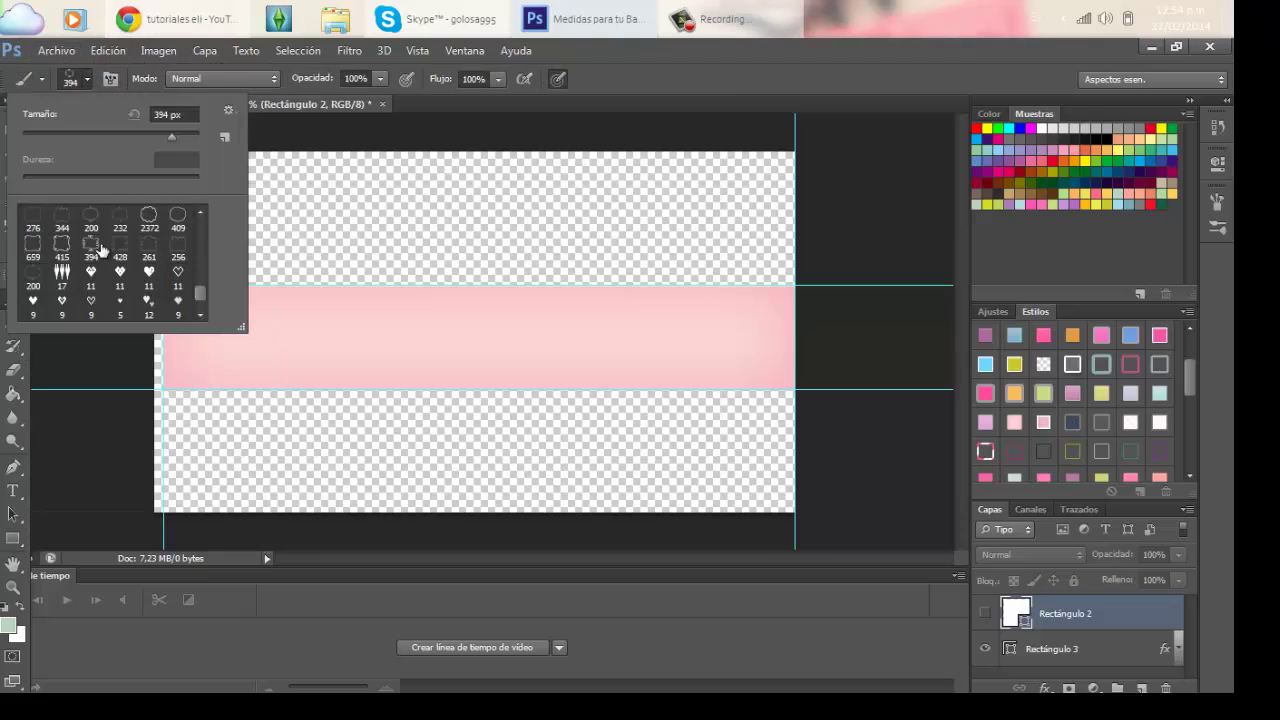
pyautogui.scroll(6, 202, 276)
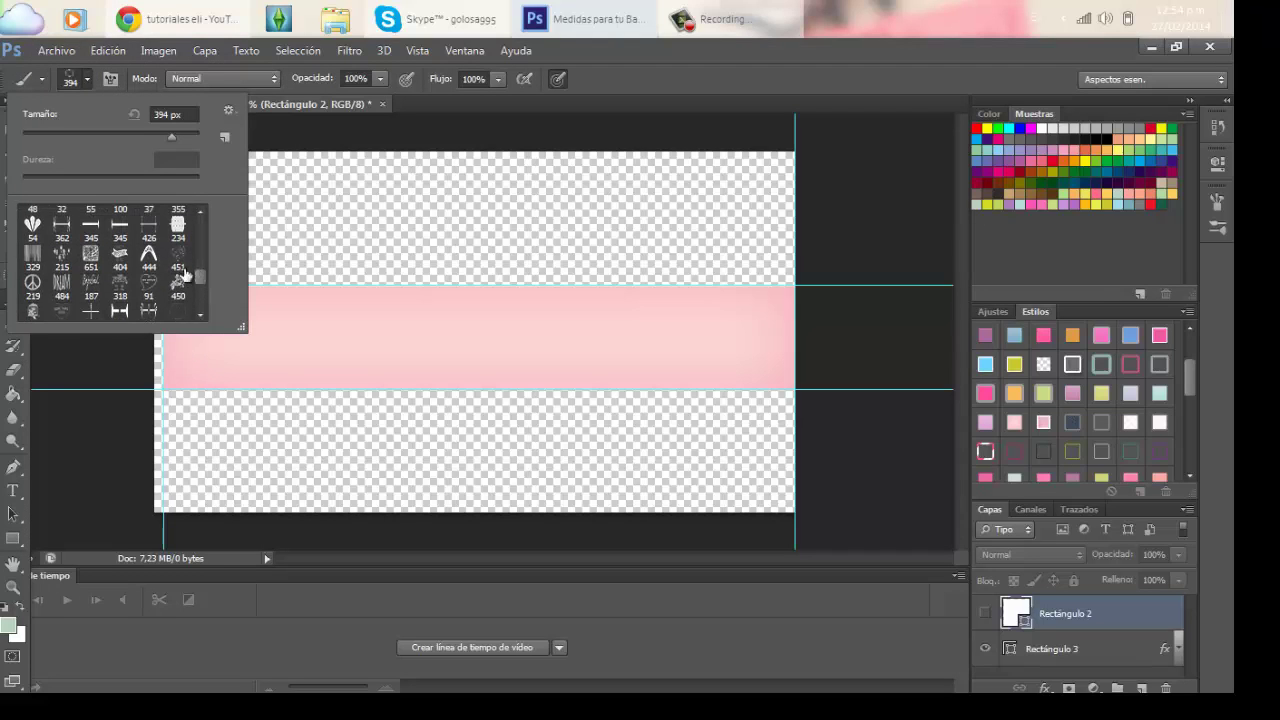
pyautogui.click(33, 314)
pyautogui.click(503, 321)
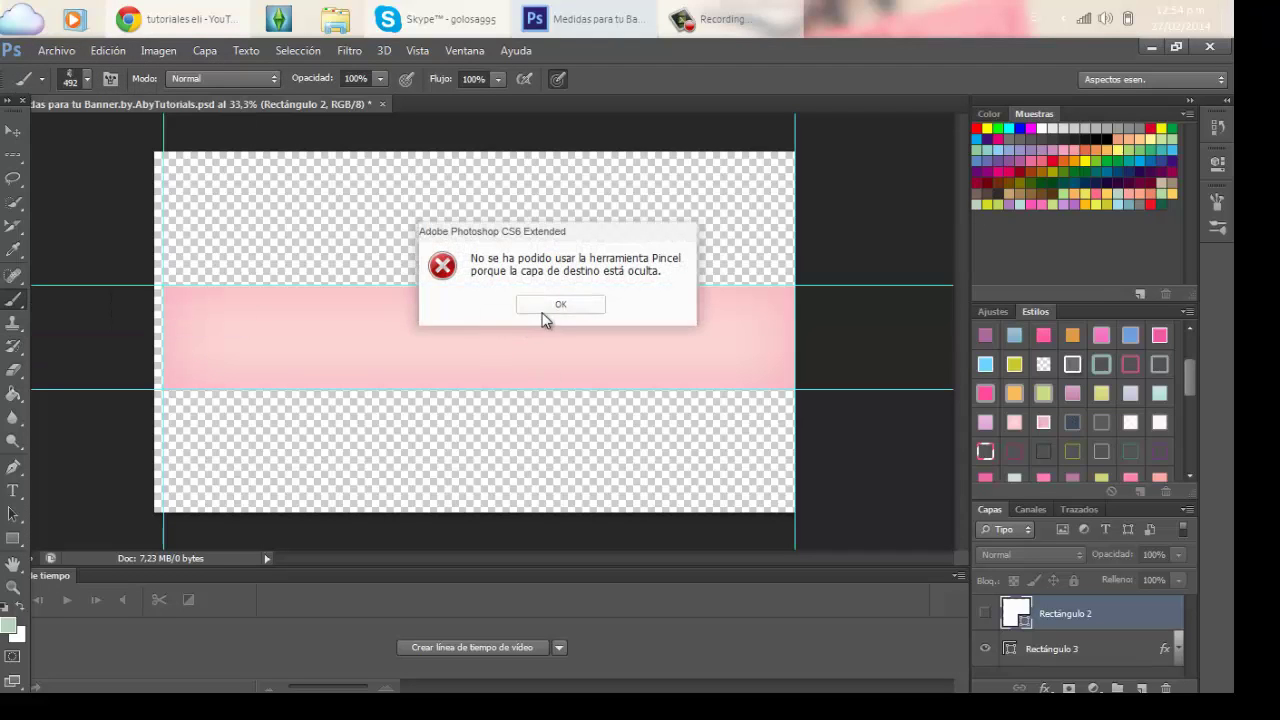
pyautogui.click(568, 305)
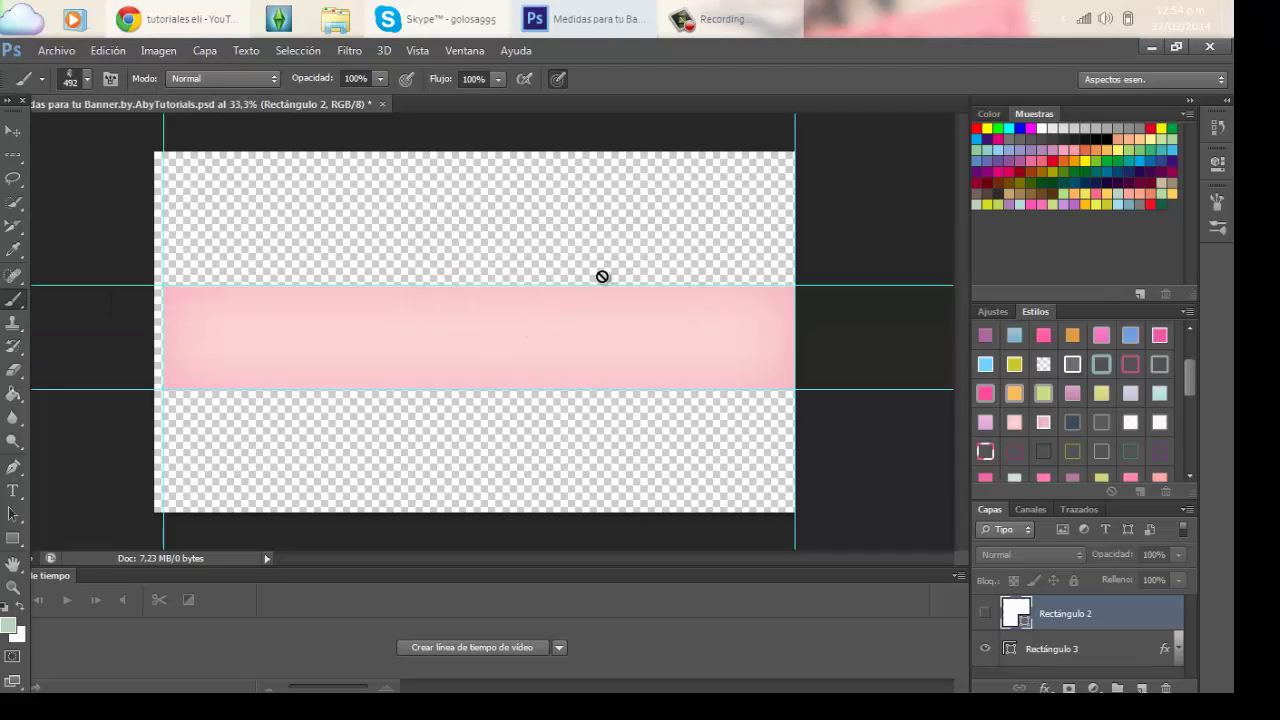
# Rasterize the Rectángulo 3 shape layer so it can be painted on with the brush.
pyautogui.click(1043, 652)
pyautogui.click(721, 331)
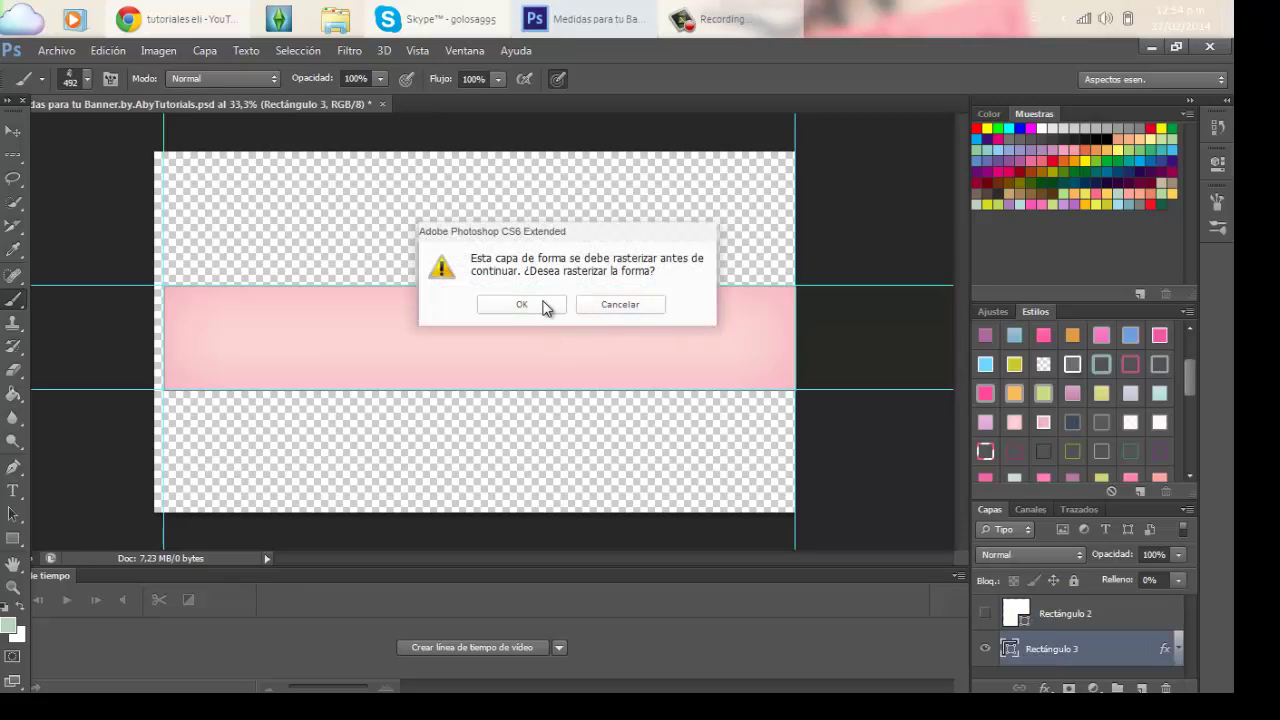
pyautogui.click(545, 306)
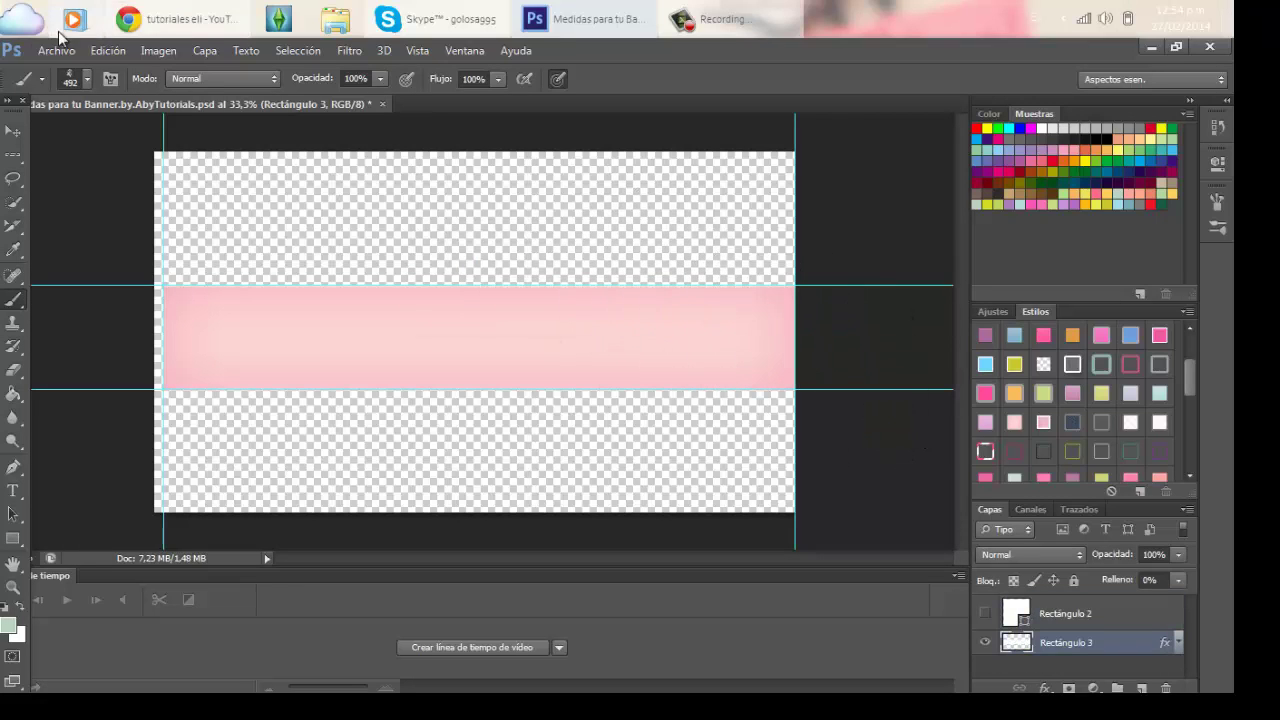
# Set the birdcage brush to 277 px and black, and stamp it near the pink band's right end on a new layer.
pyautogui.click(87, 80)
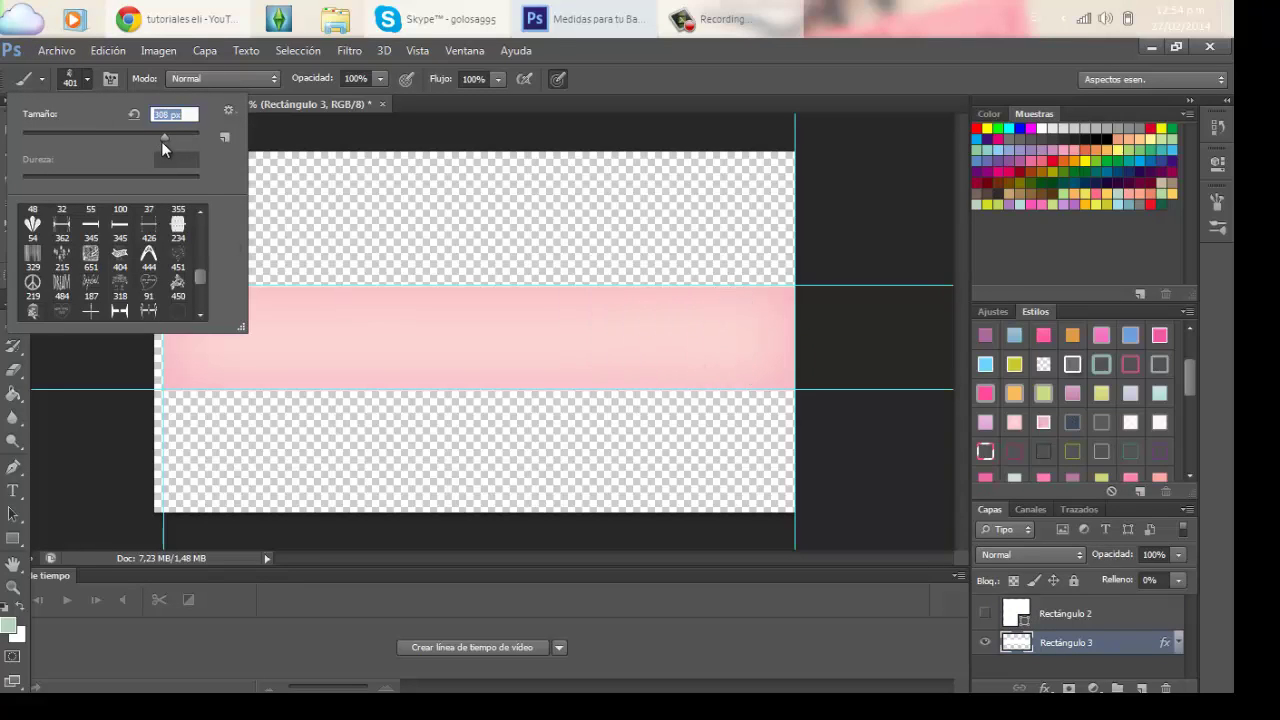
pyautogui.moveTo(161, 141); pyautogui.dragTo(160, 141)
pyautogui.click(1107, 129)
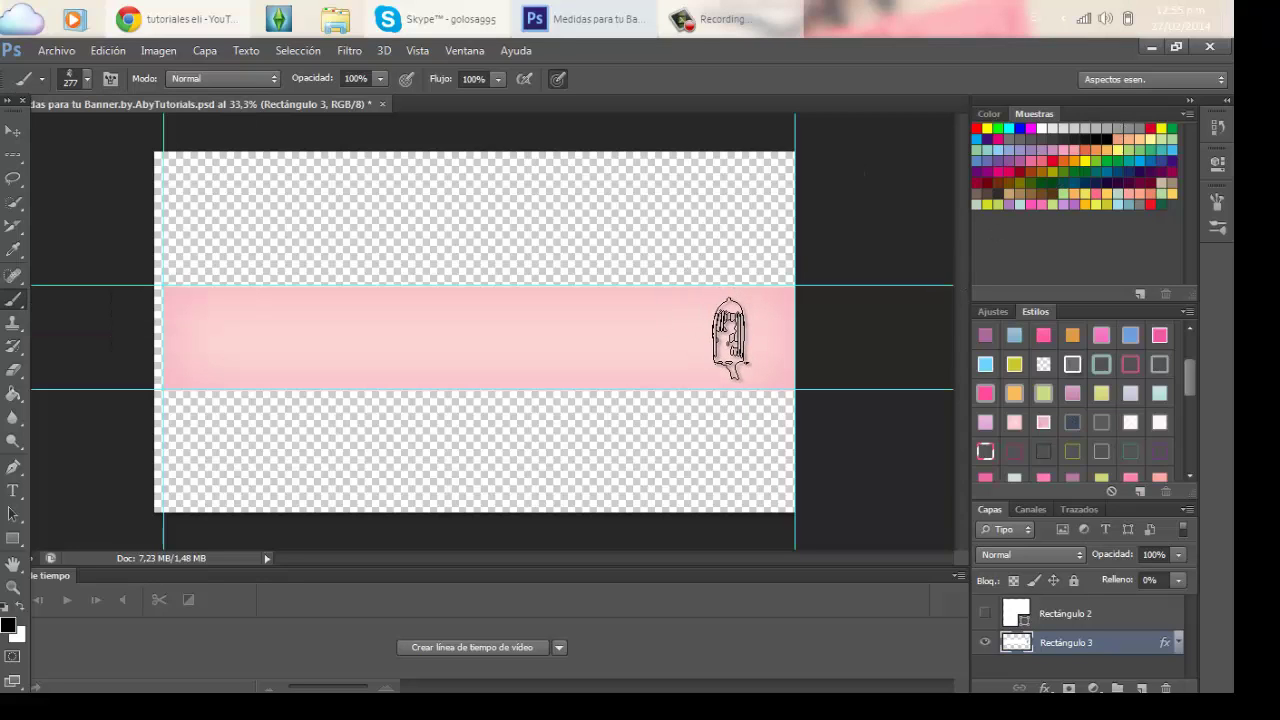
pyautogui.click(730, 338)
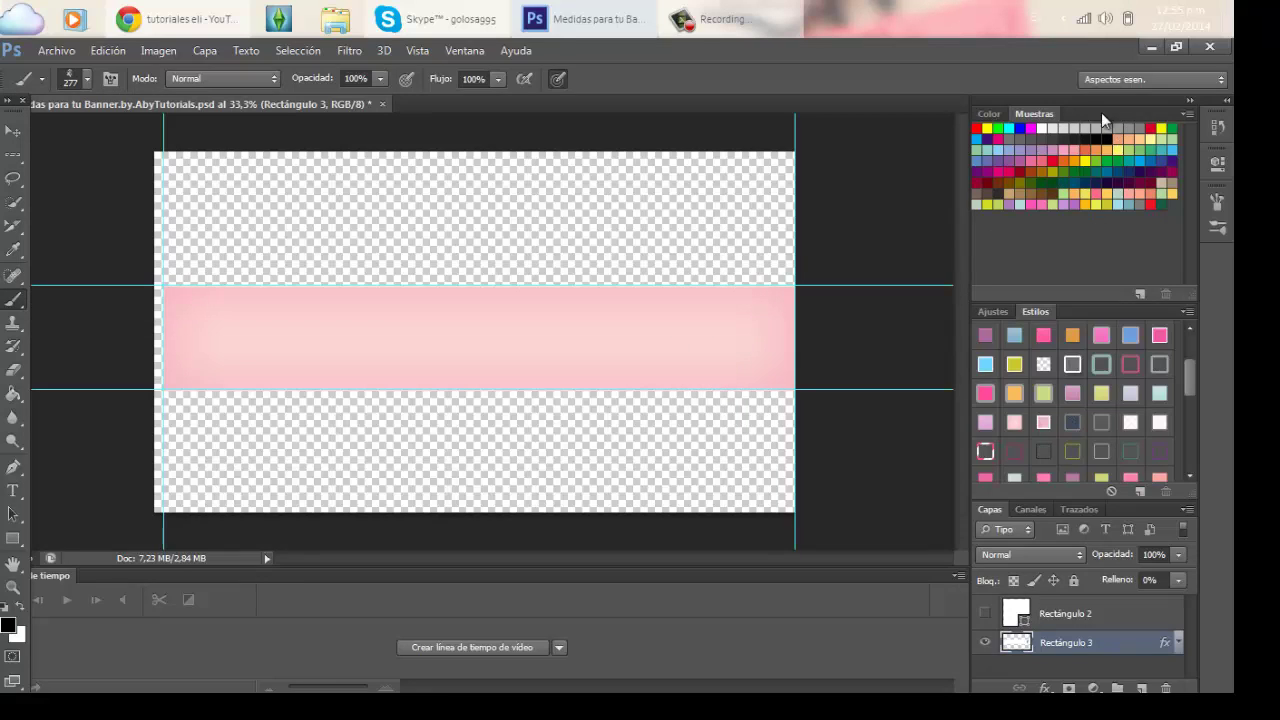
pyautogui.click(1143, 687)
pyautogui.click(749, 338)
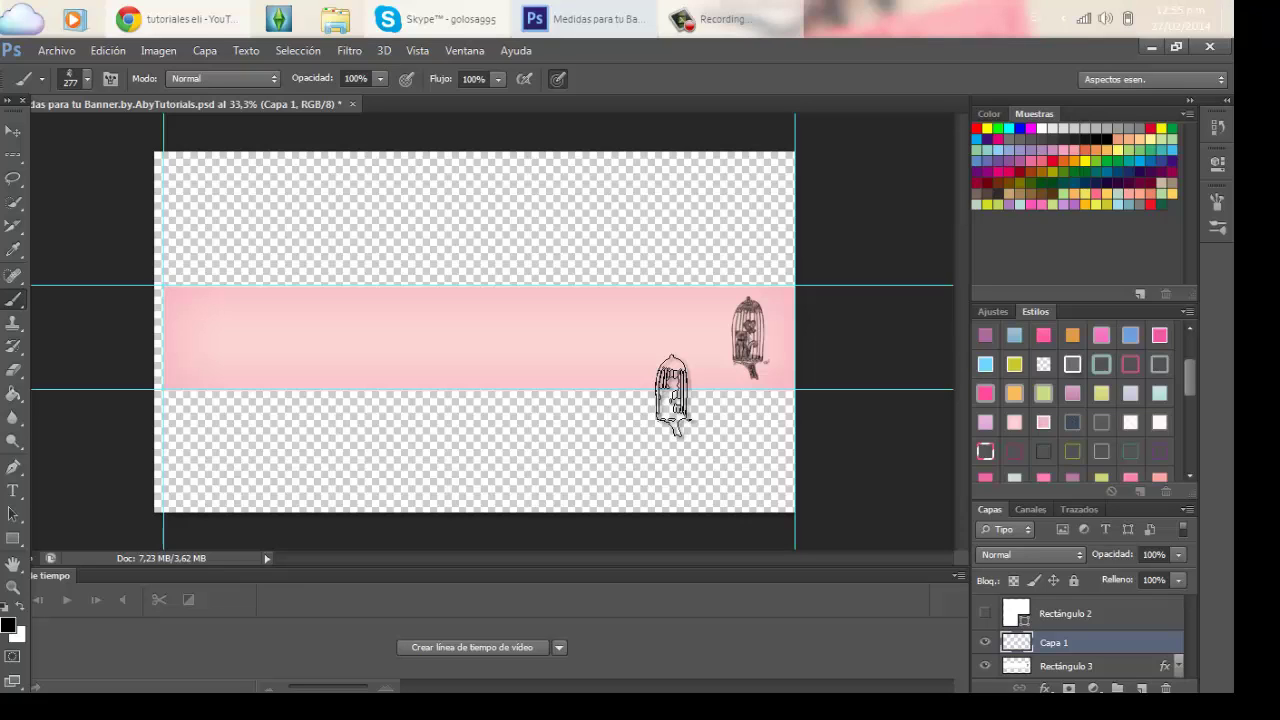
# Stamp the 559 px divider-line brush with pointed ends in the middle of the pink band on Capa 1.
pyautogui.click(87, 78)
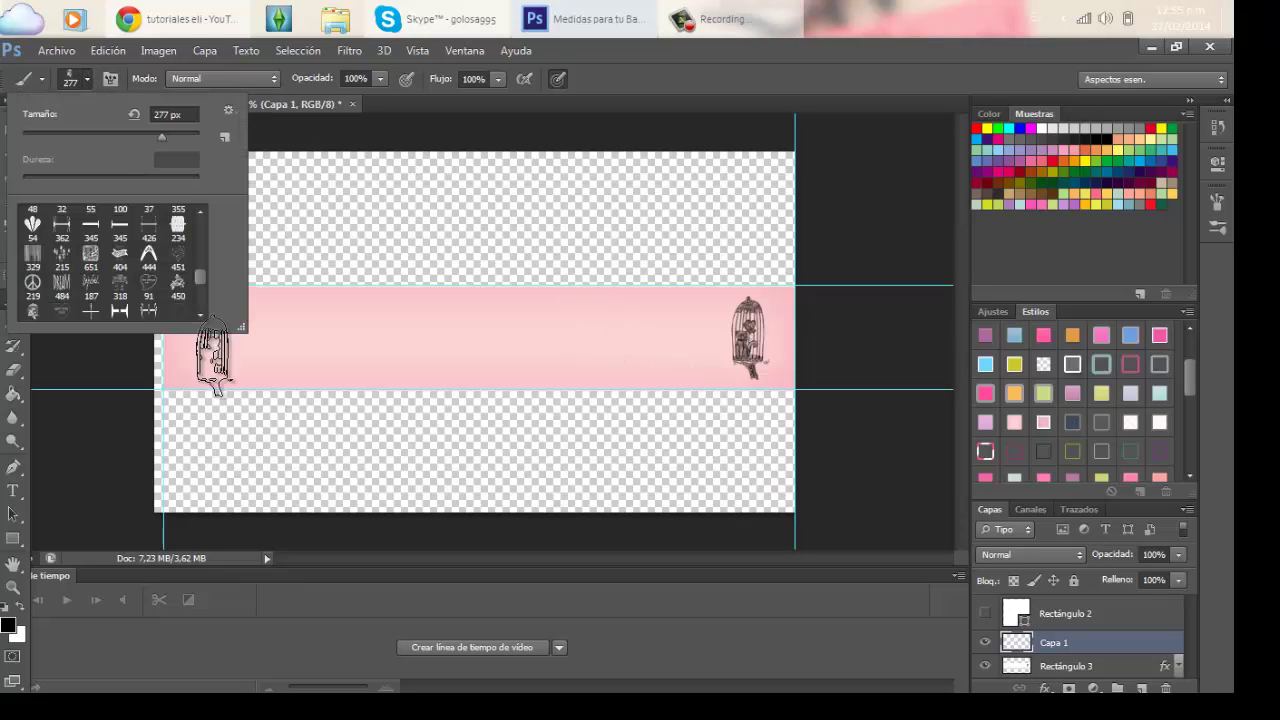
pyautogui.click(149, 311)
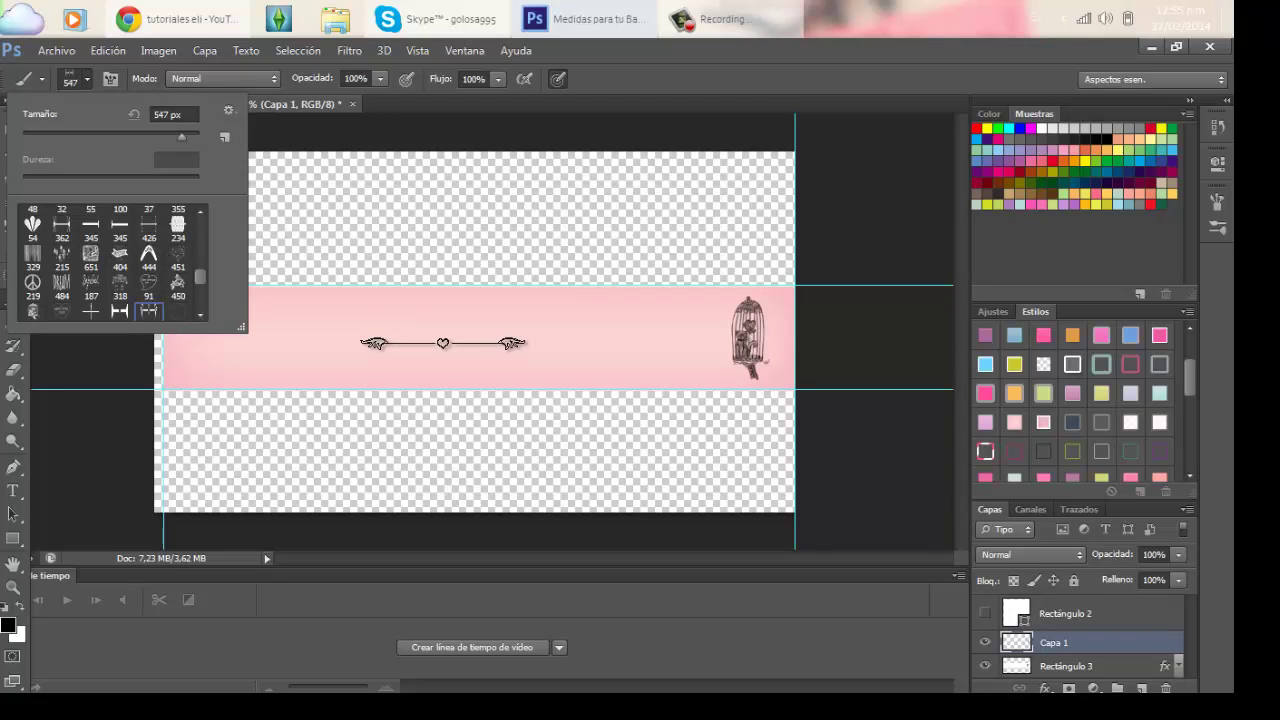
pyautogui.click(120, 311)
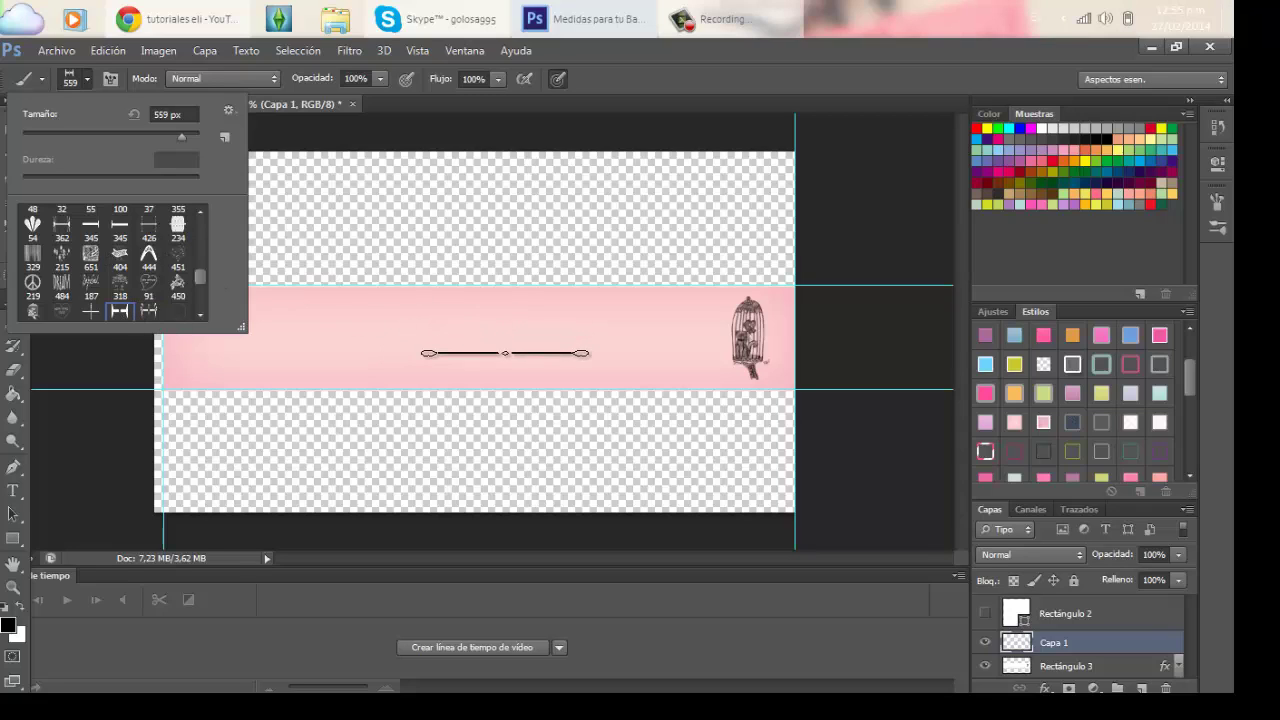
pyautogui.click(494, 350)
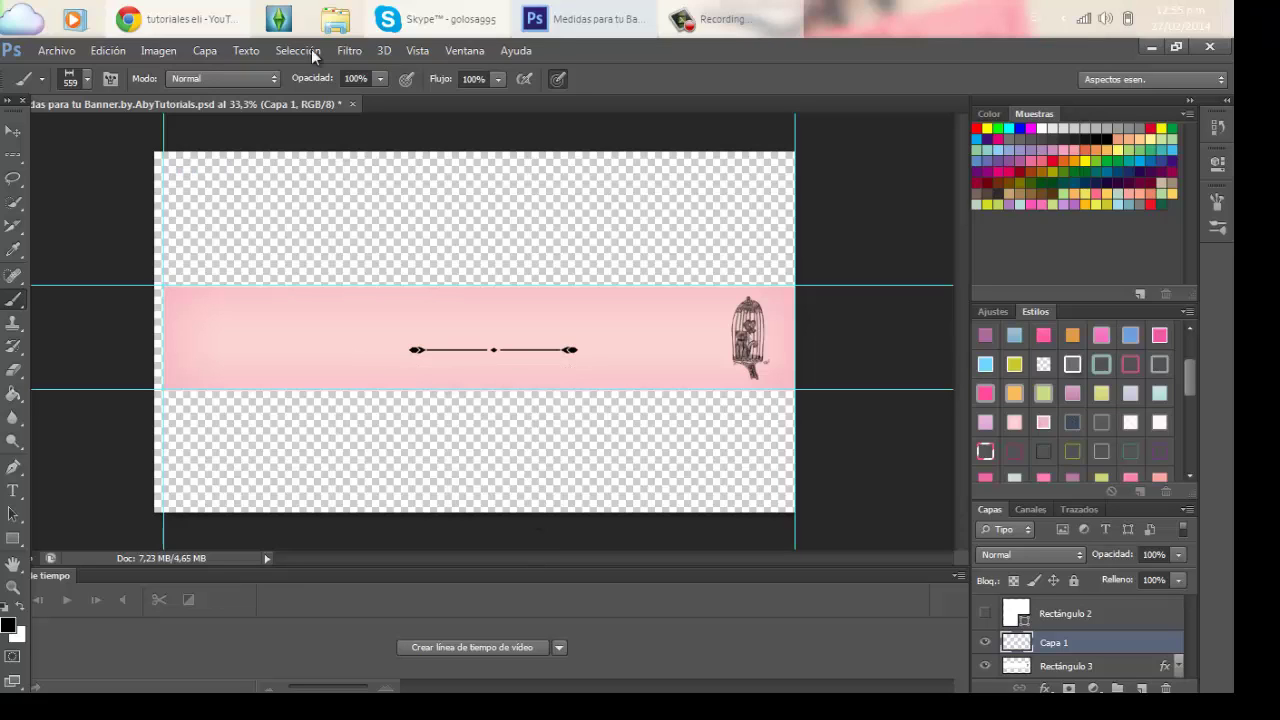
pyautogui.click(86, 79)
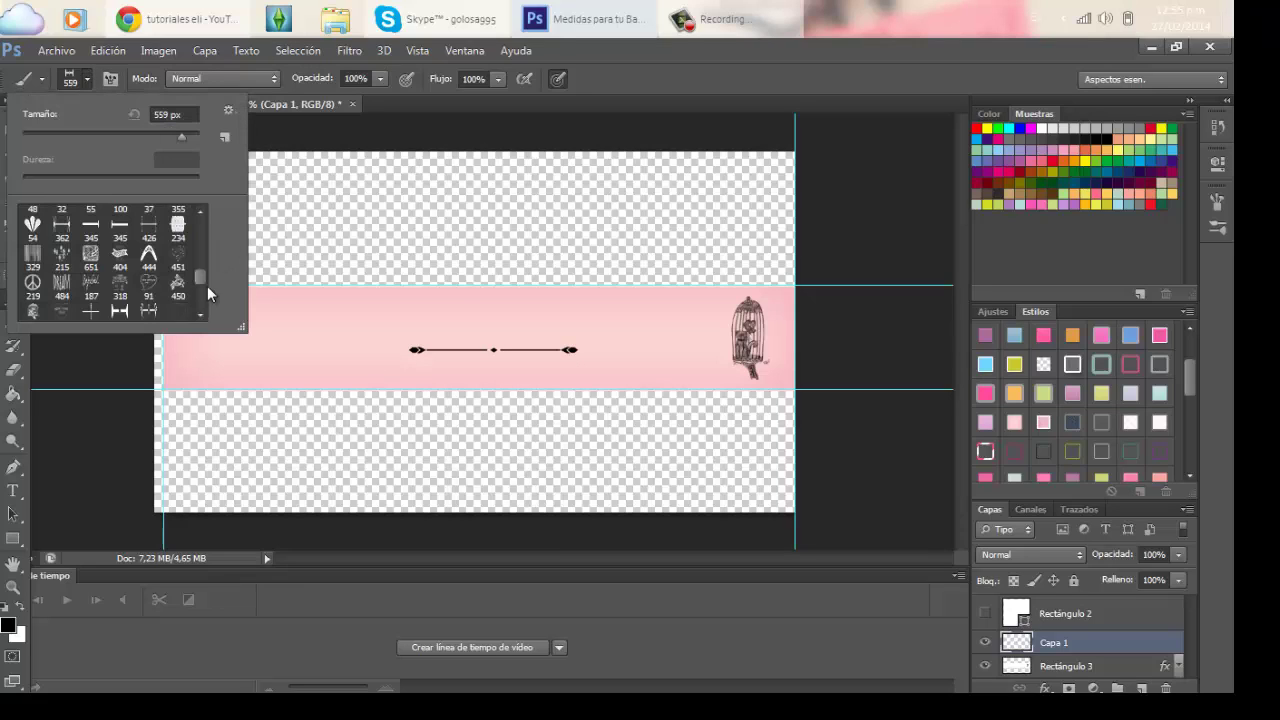
pyautogui.scroll(-2, 205, 288)
# Place the 4052 cat PNG from the Escritorio, scaled to about 64% wide and 49% high, near the pink band's left end.
pyautogui.click(57, 50)
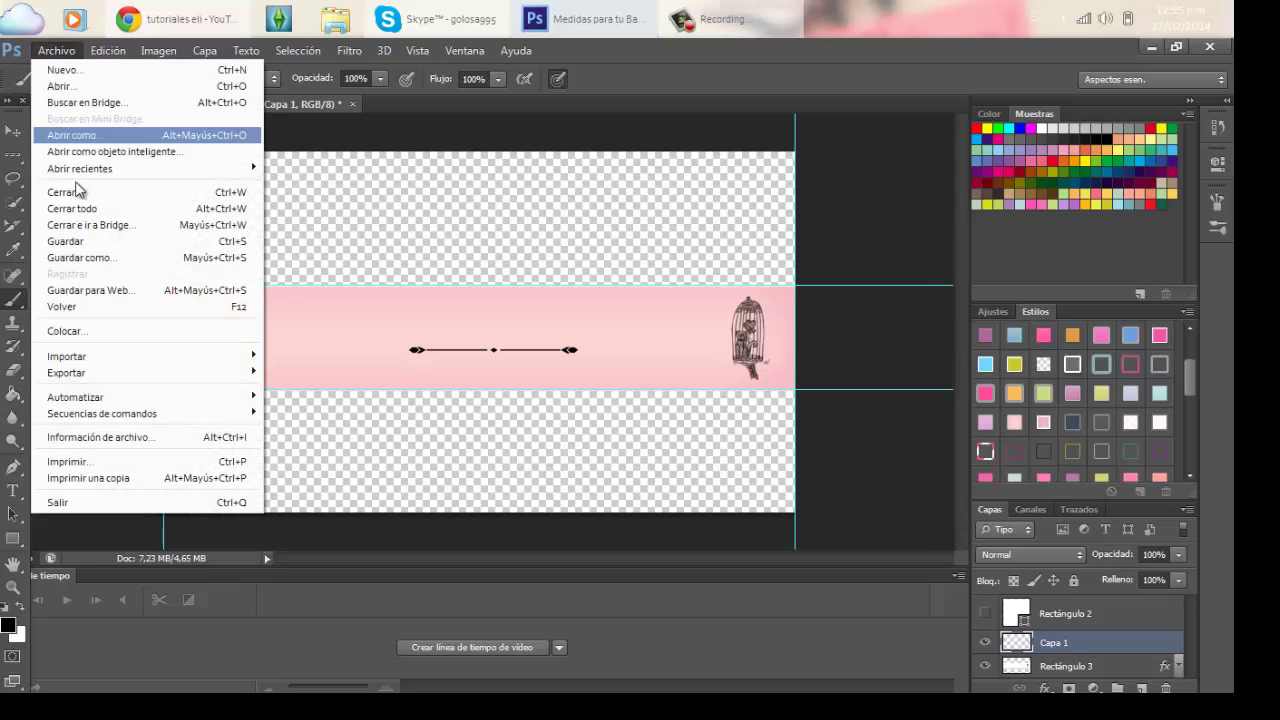
pyautogui.click(90, 332)
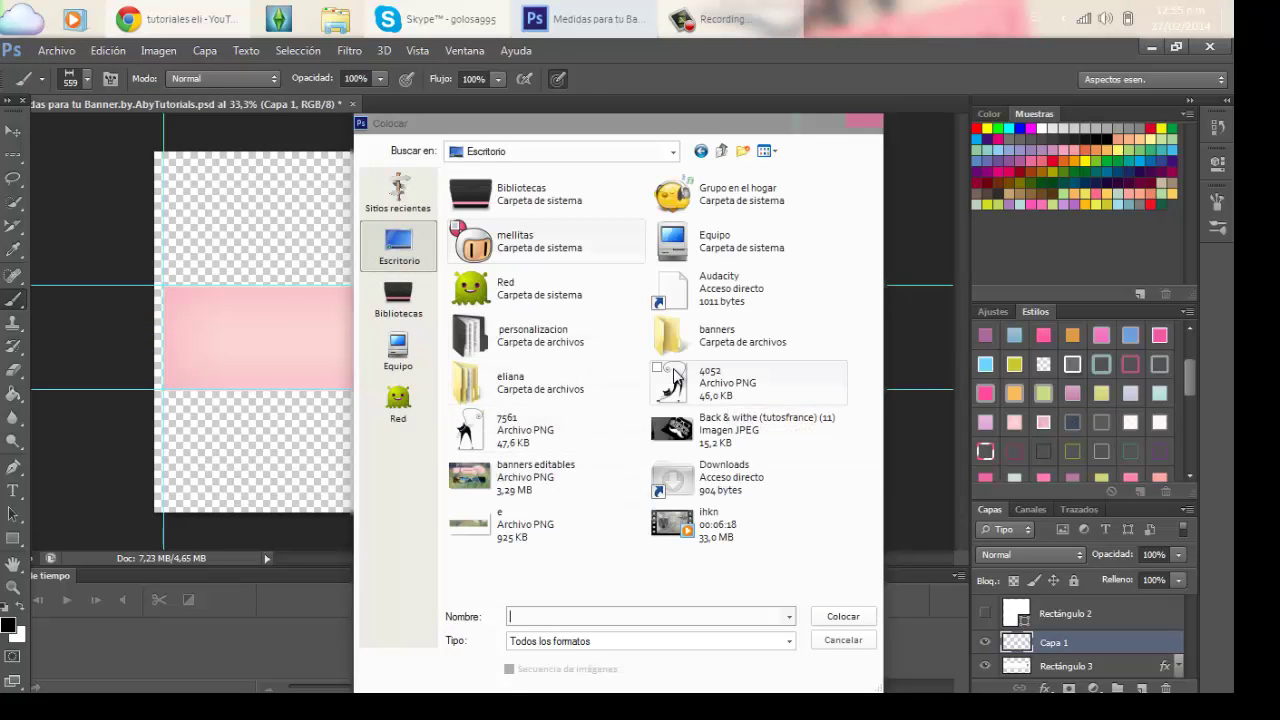
pyautogui.doubleClick(674, 375)
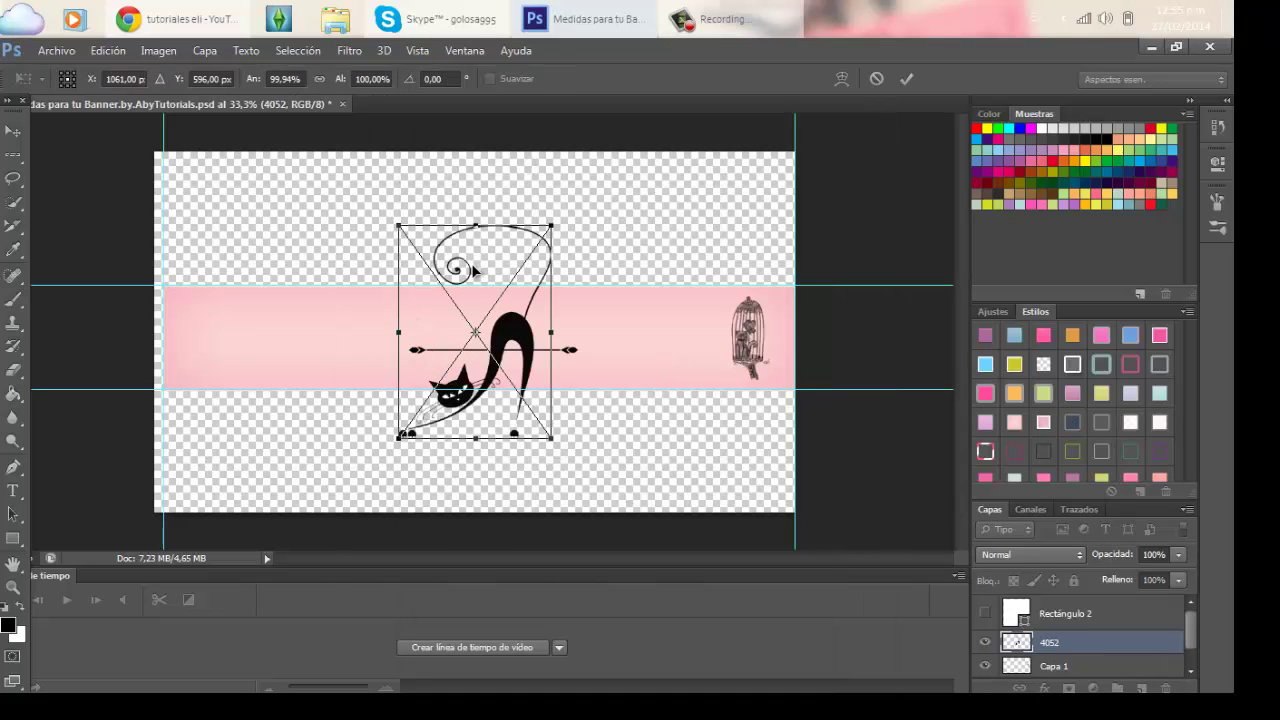
pyautogui.moveTo(399, 226); pyautogui.dragTo(309, 294)
pyautogui.moveTo(429, 350); pyautogui.dragTo(280, 343)
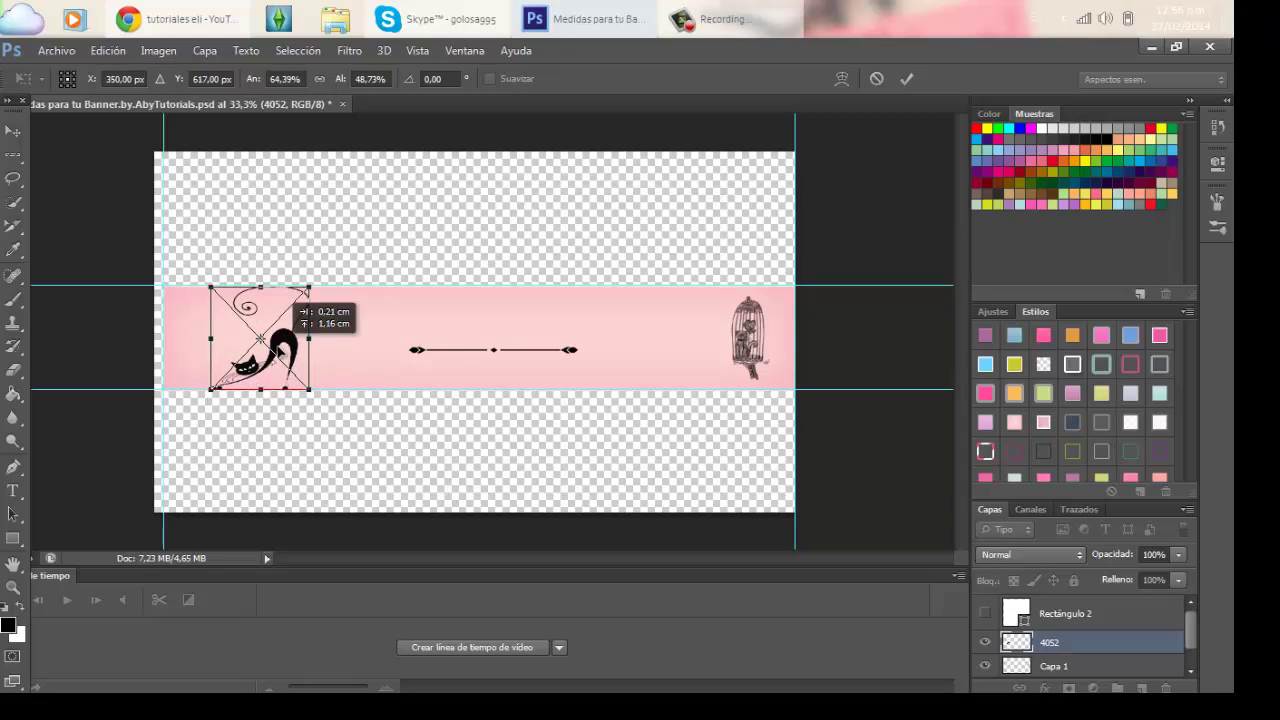
pyautogui.click(904, 80)
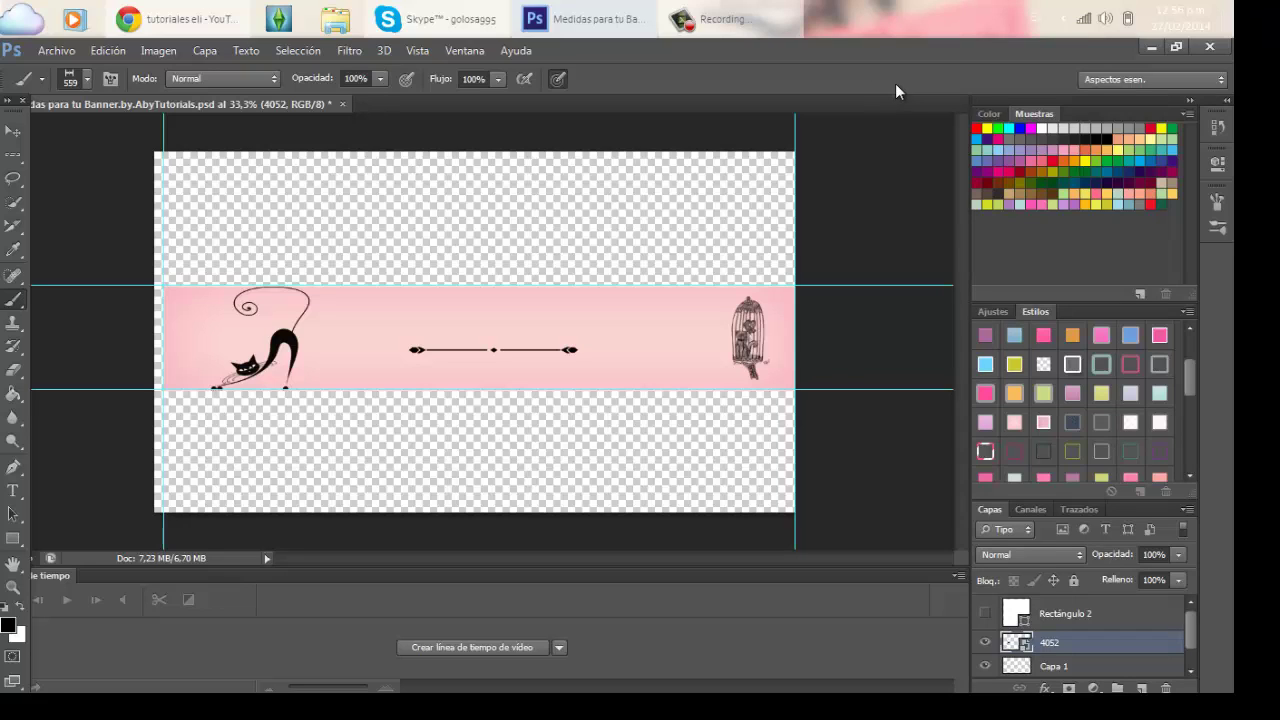
# Add a text box reading "elitutos" above the divider line, widening the box to fit the word.
pyautogui.click(13, 490)
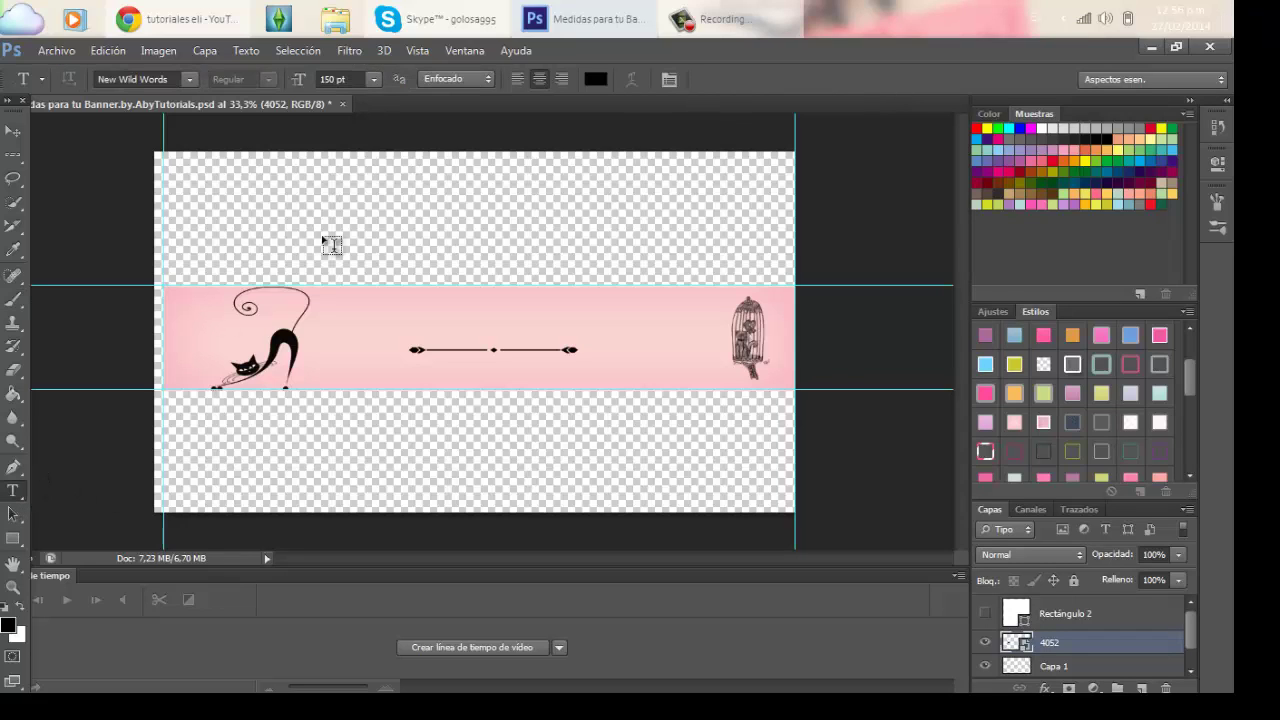
pyautogui.moveTo(408, 297); pyautogui.dragTo(567, 338)
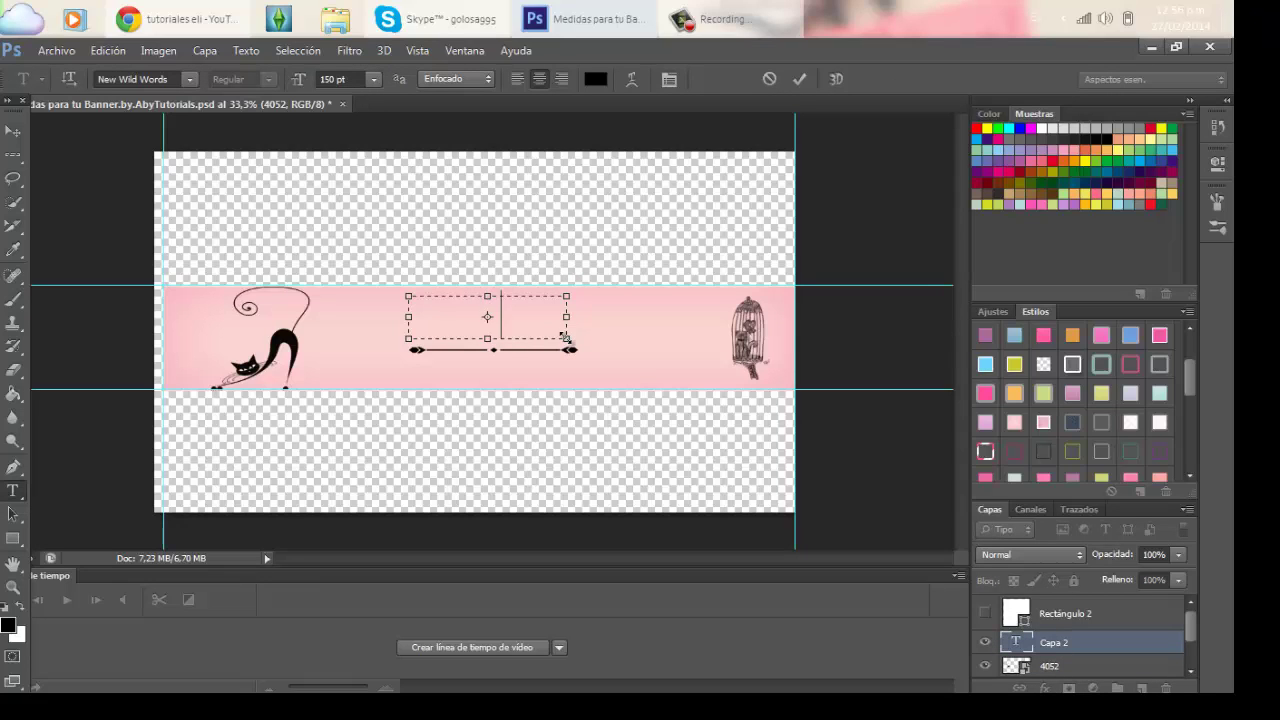
pyautogui.write('ELITUT')
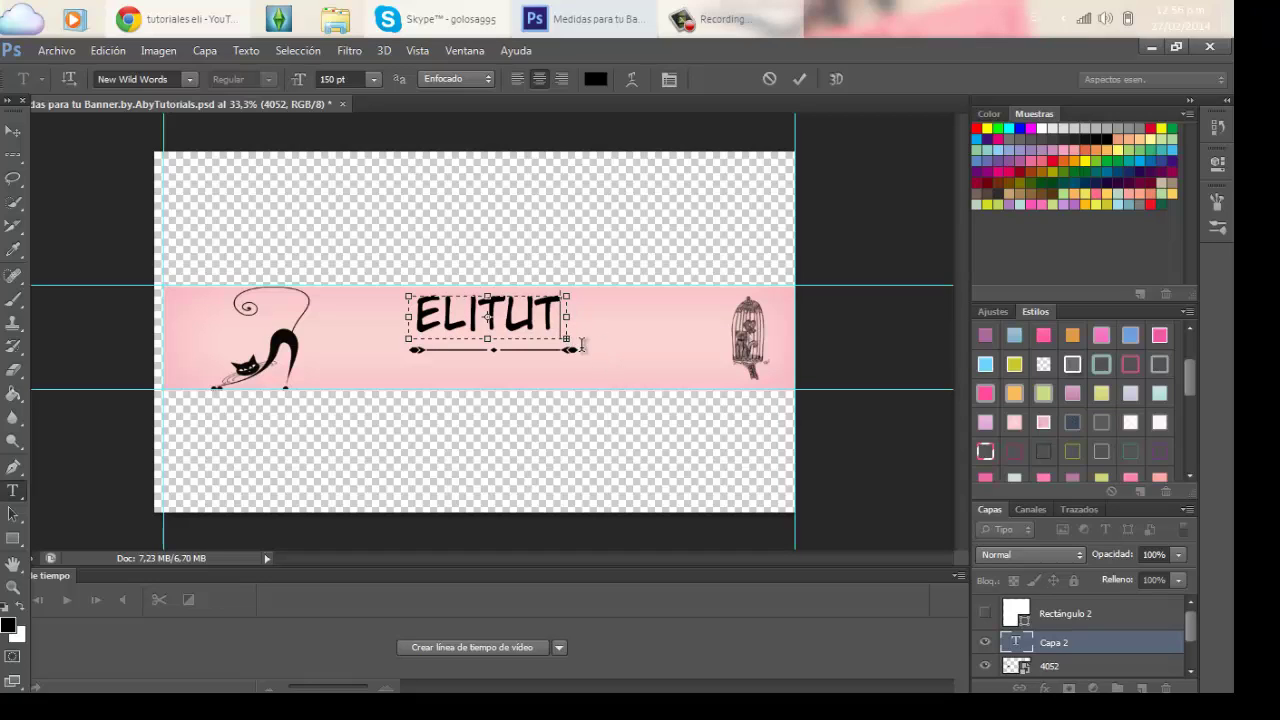
pyautogui.moveTo(566, 340); pyautogui.dragTo(639, 362)
pyautogui.write('OS')
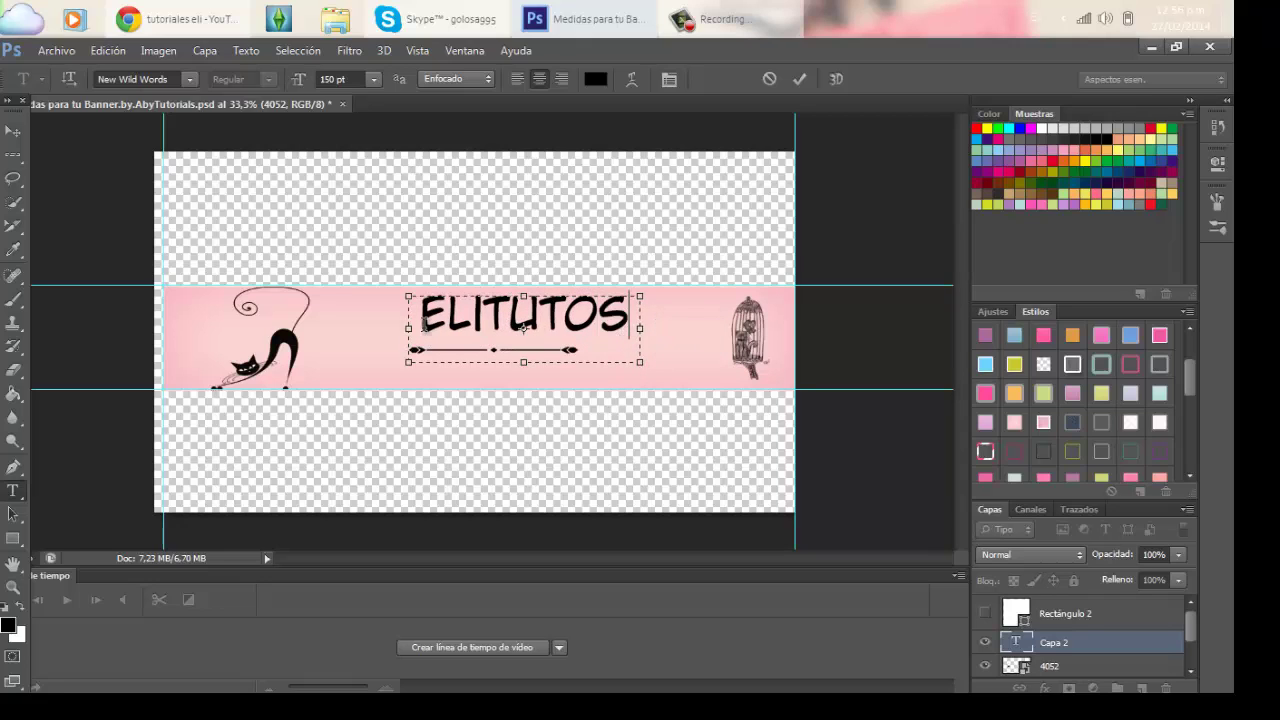
# Try the MingLiU, GulimChe, Gungsuh and Malgun Gothic fonts on the whole "elitutos" text.
pyautogui.hotkey('ctrl', 'a')
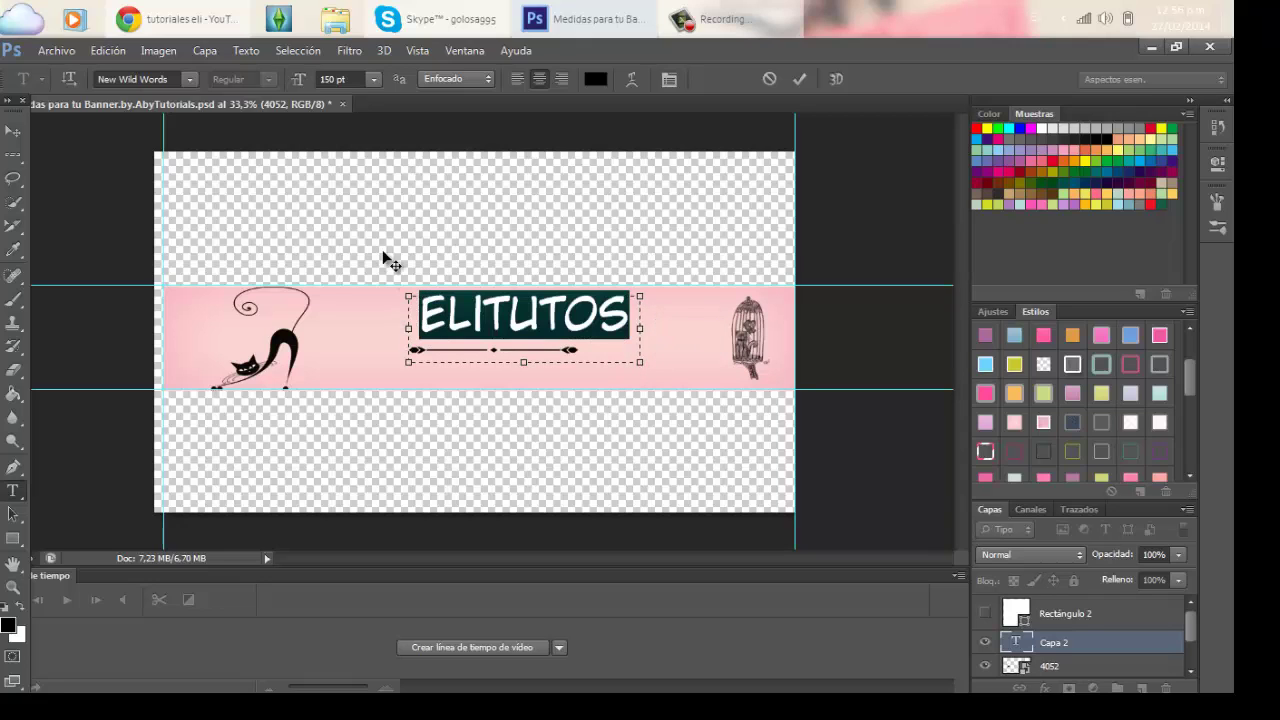
pyautogui.click(190, 78)
pyautogui.click(250, 445)
pyautogui.click(192, 79)
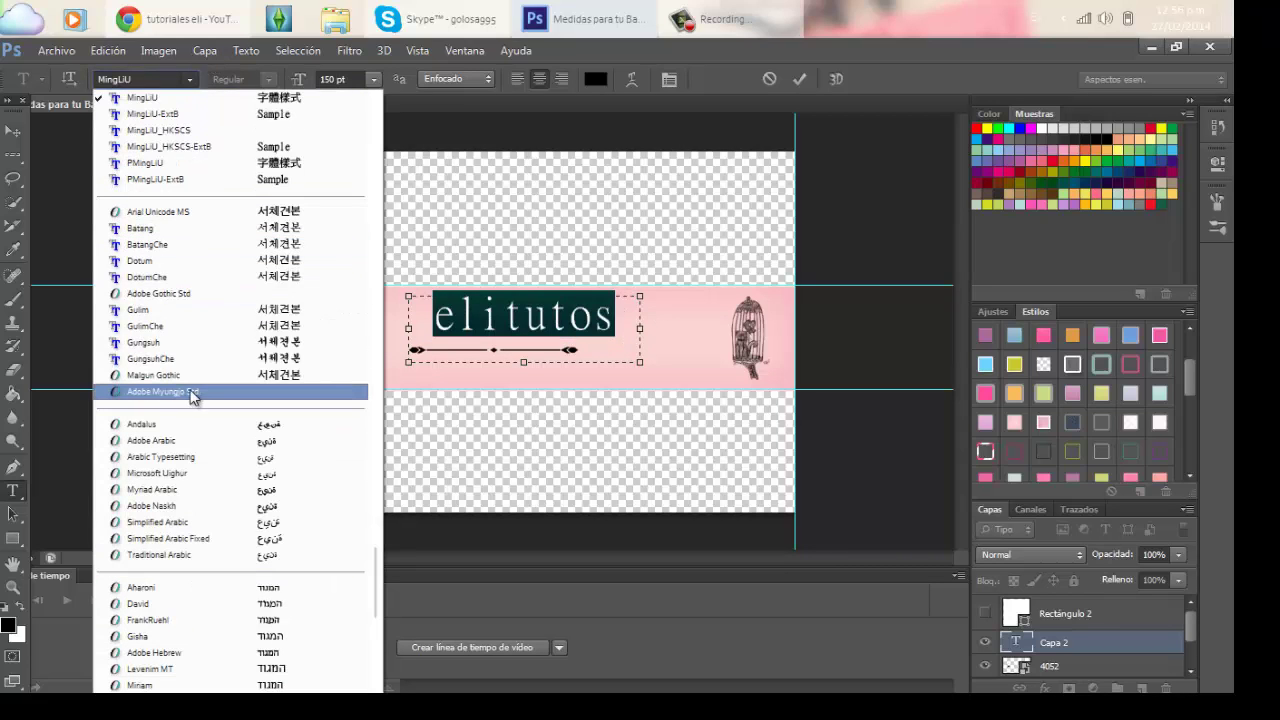
pyautogui.click(200, 340)
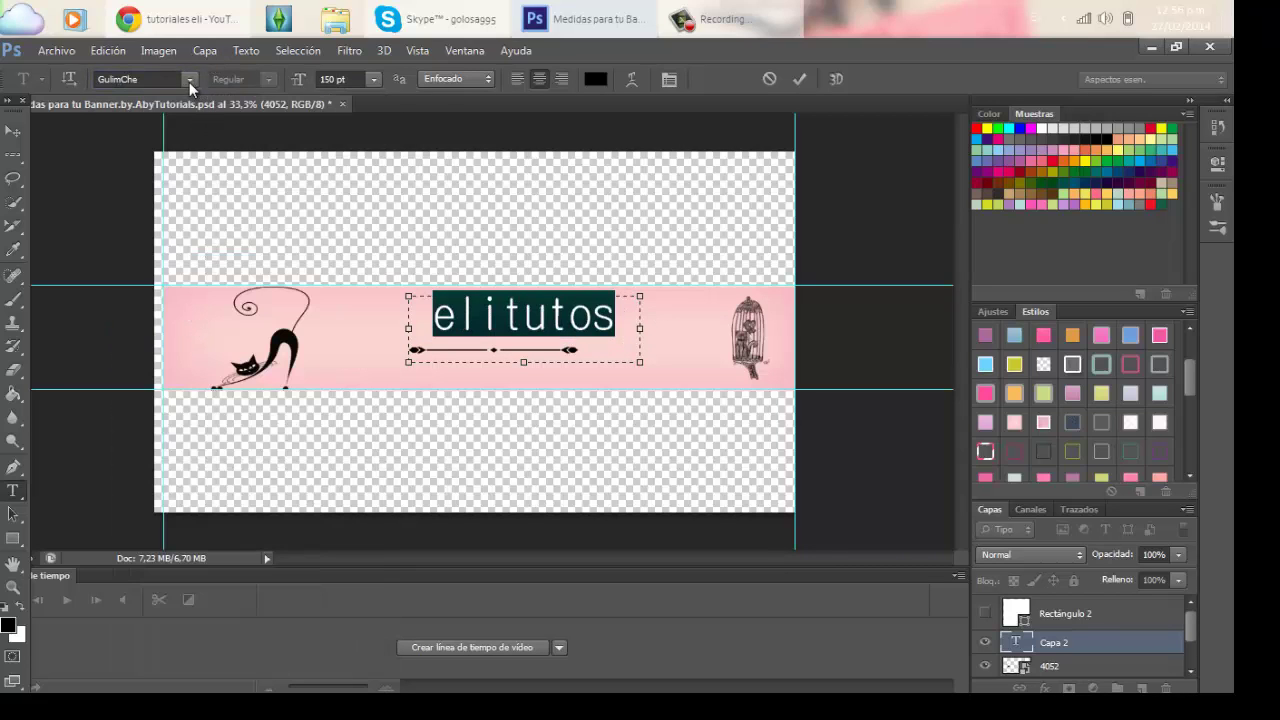
pyautogui.click(189, 80)
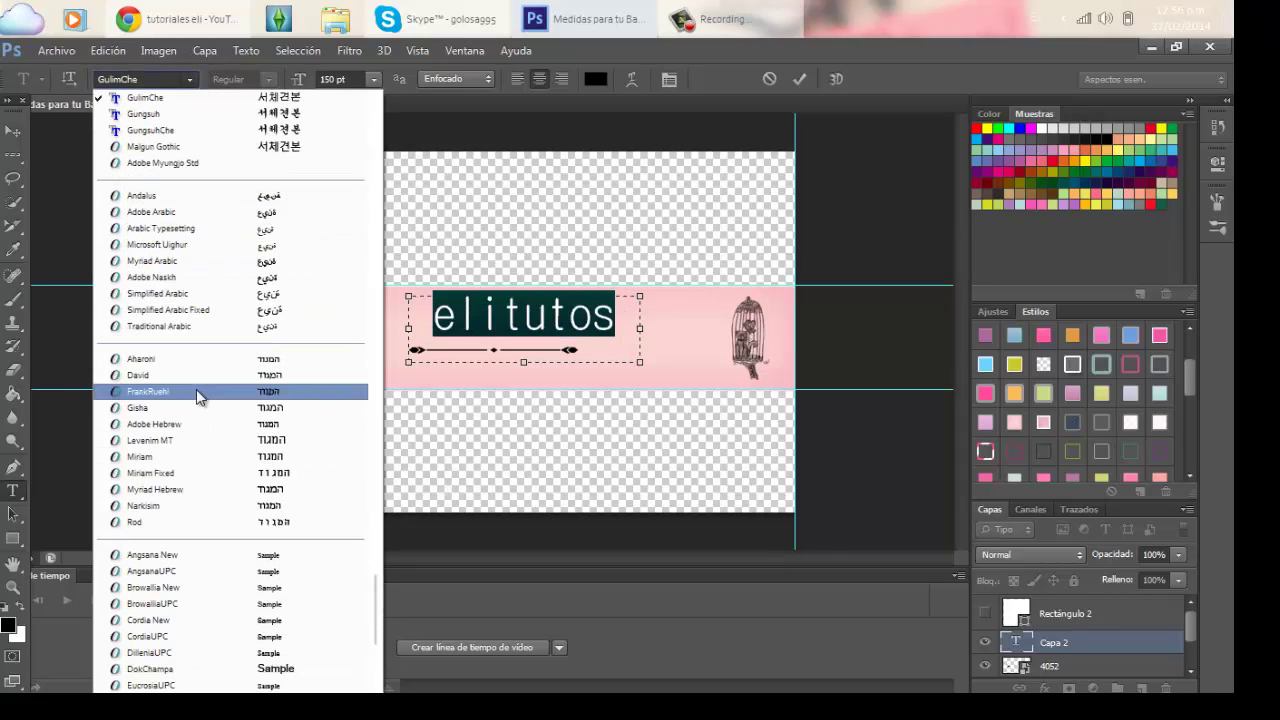
pyautogui.click(190, 116)
pyautogui.click(192, 79)
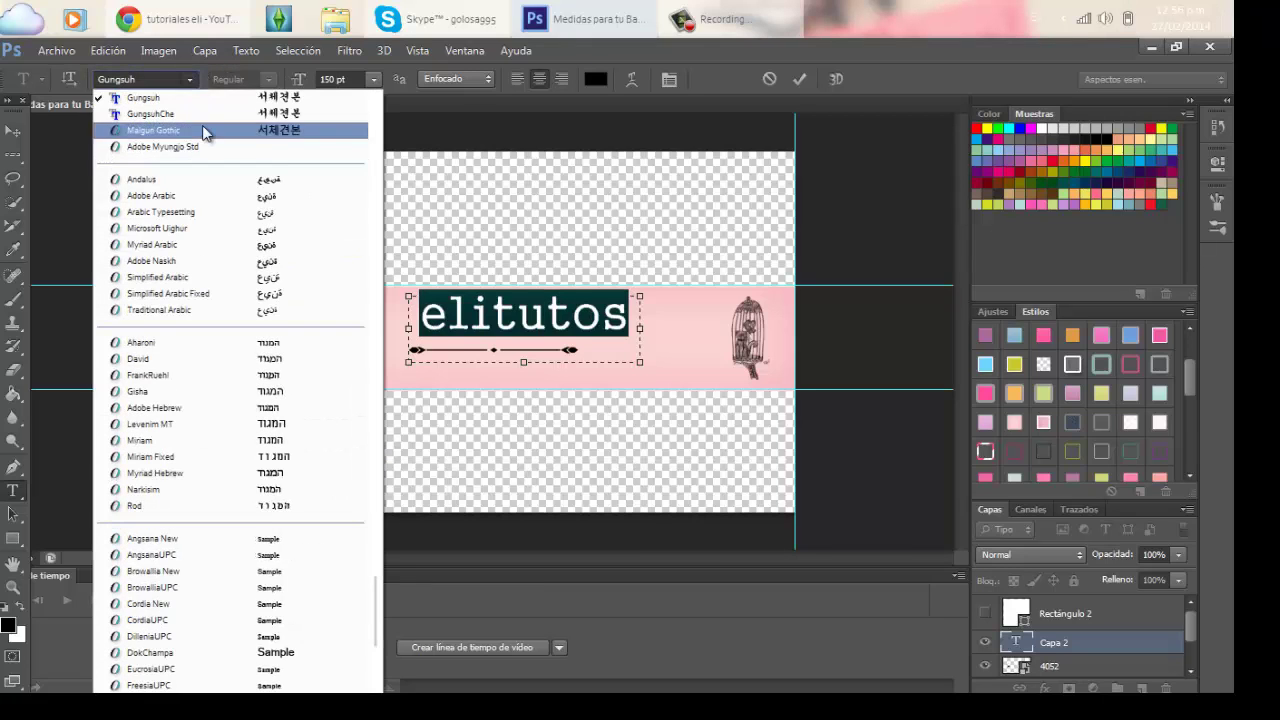
pyautogui.click(202, 130)
# Try the GungsuhChe, MT Extra, Poplar Std and Snap ITC fonts on the selected "elitutos" text.
pyautogui.click(184, 80)
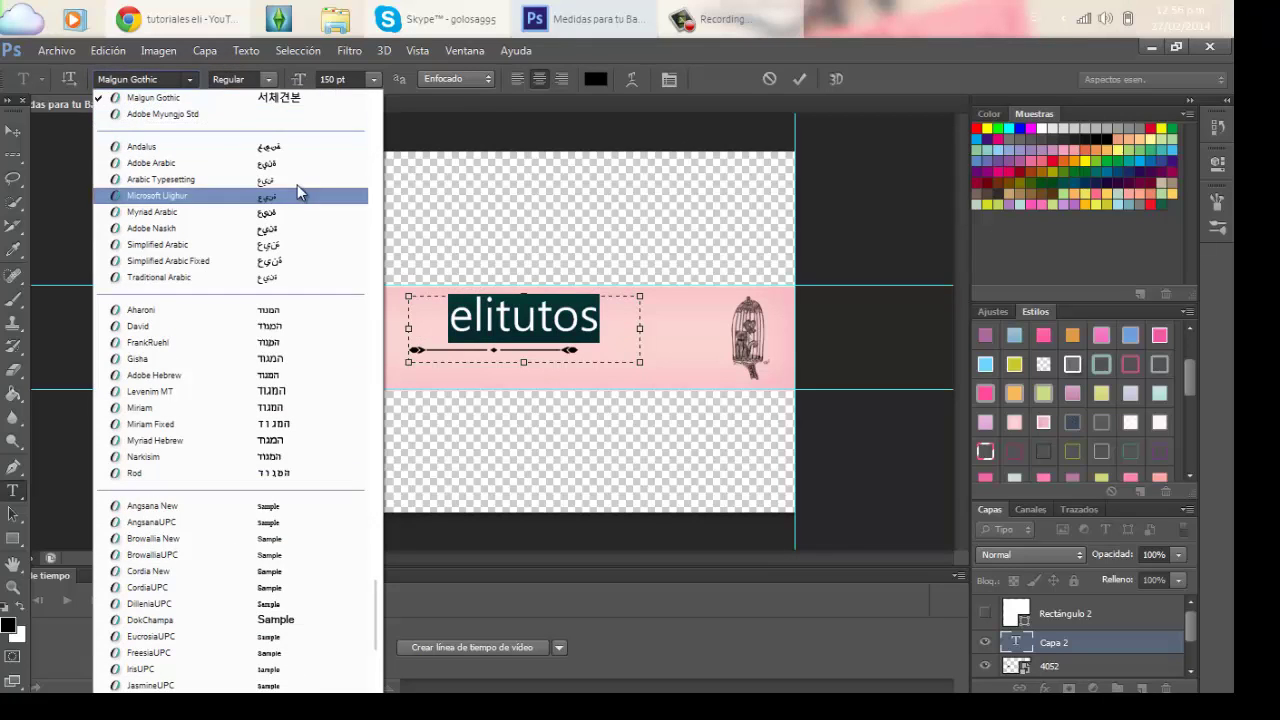
pyautogui.moveTo(376, 604); pyautogui.dragTo(372, 534)
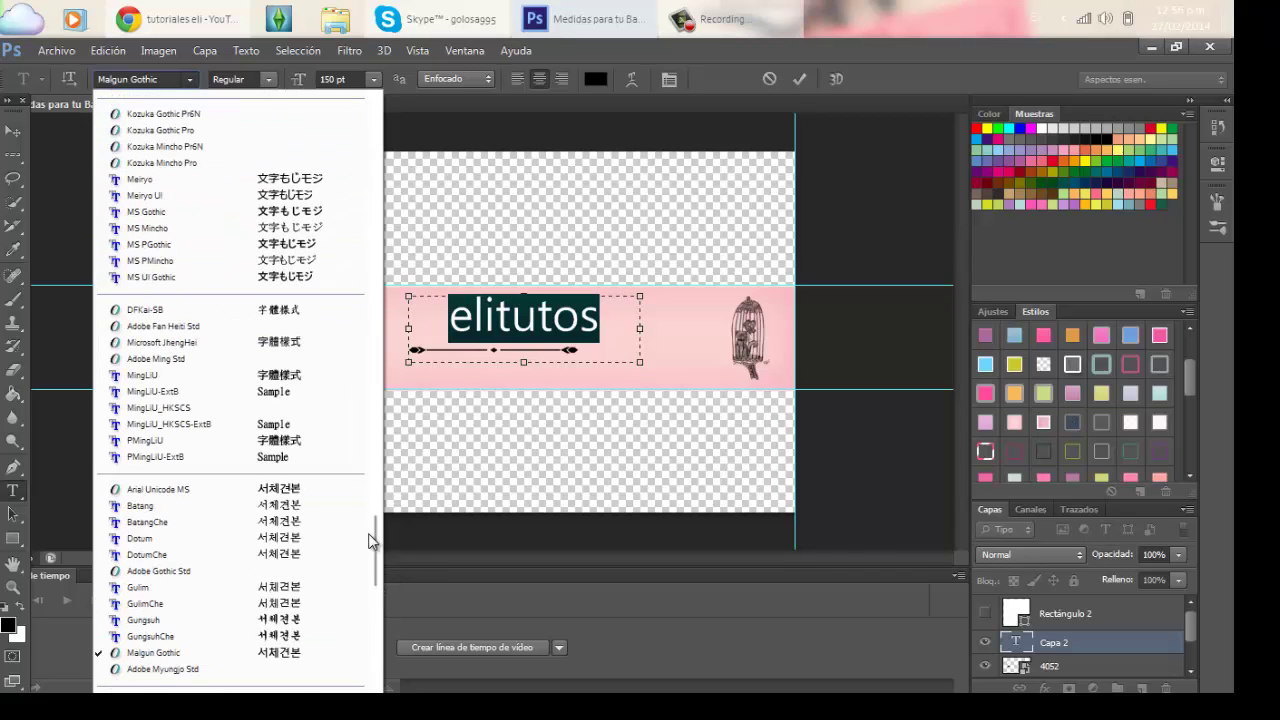
pyautogui.click(285, 638)
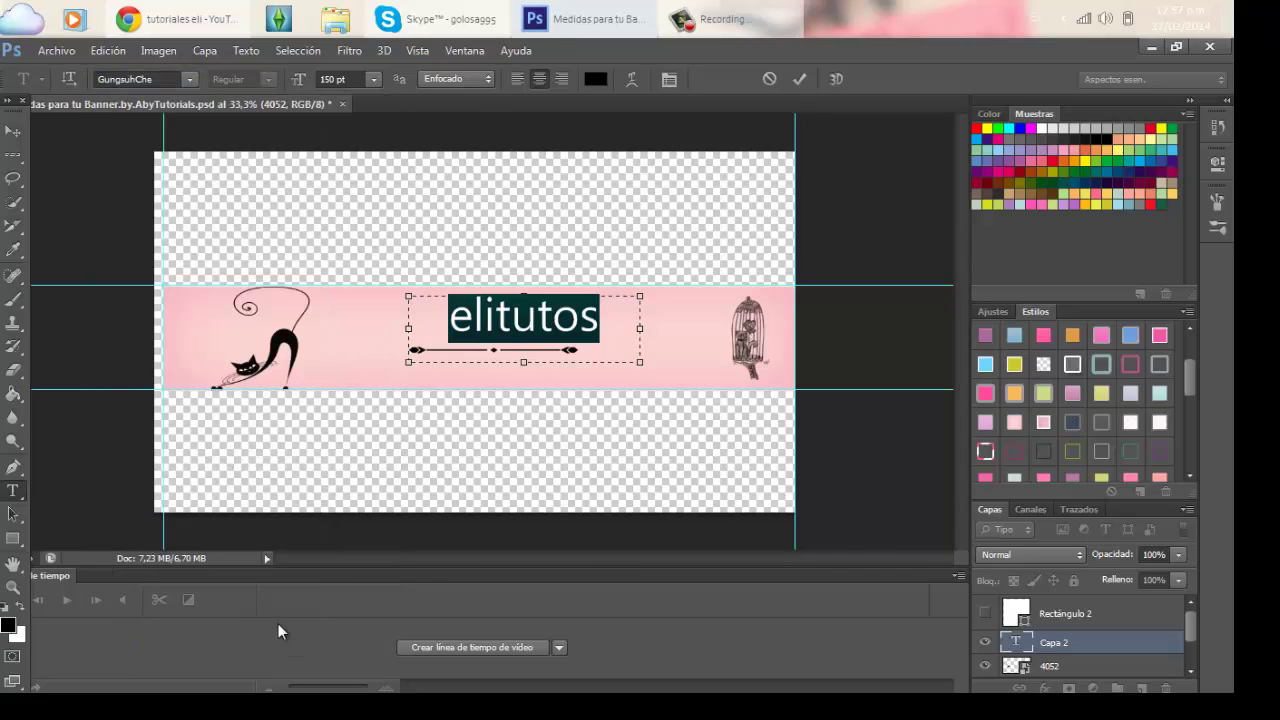
pyautogui.click(190, 79)
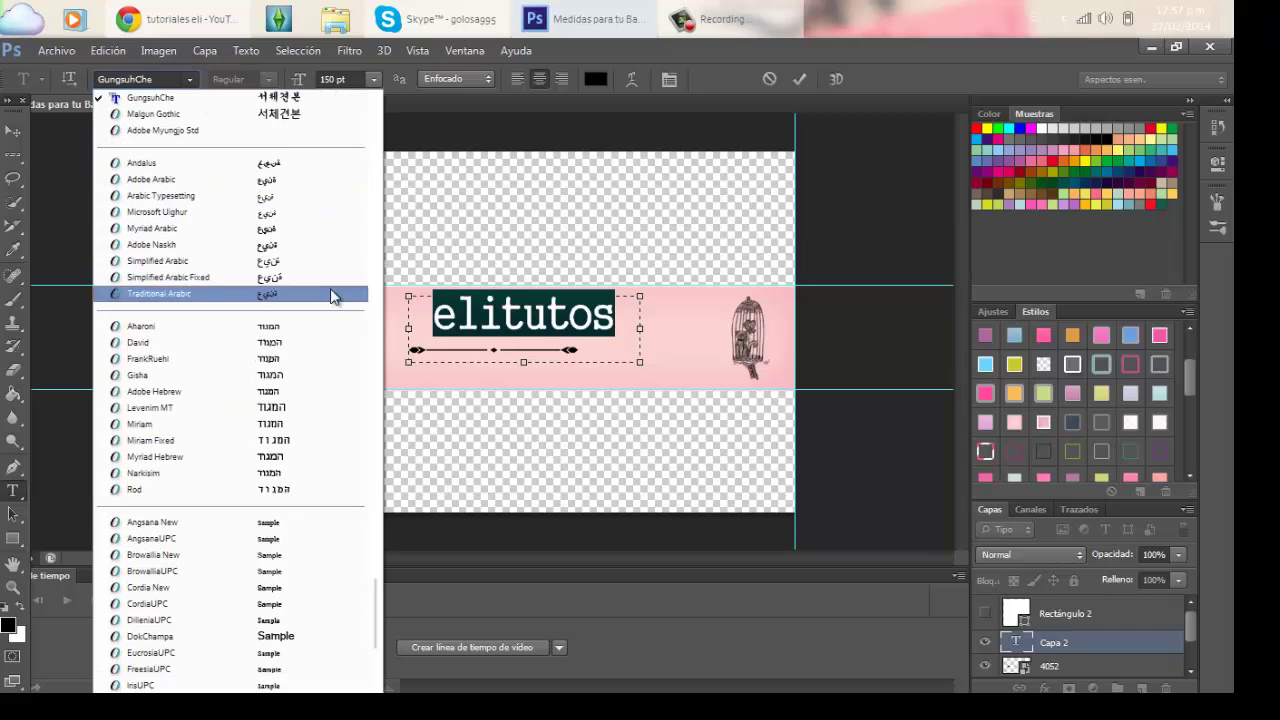
pyautogui.scroll(10, 376, 541)
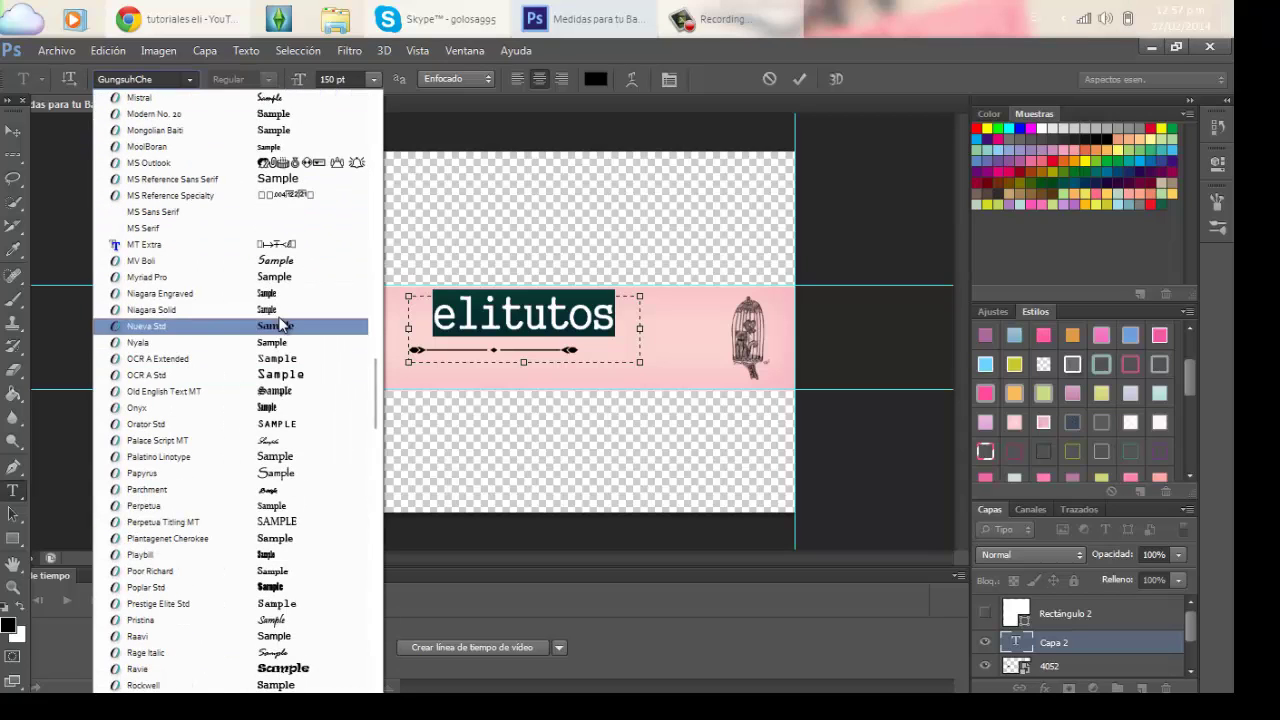
pyautogui.click(277, 244)
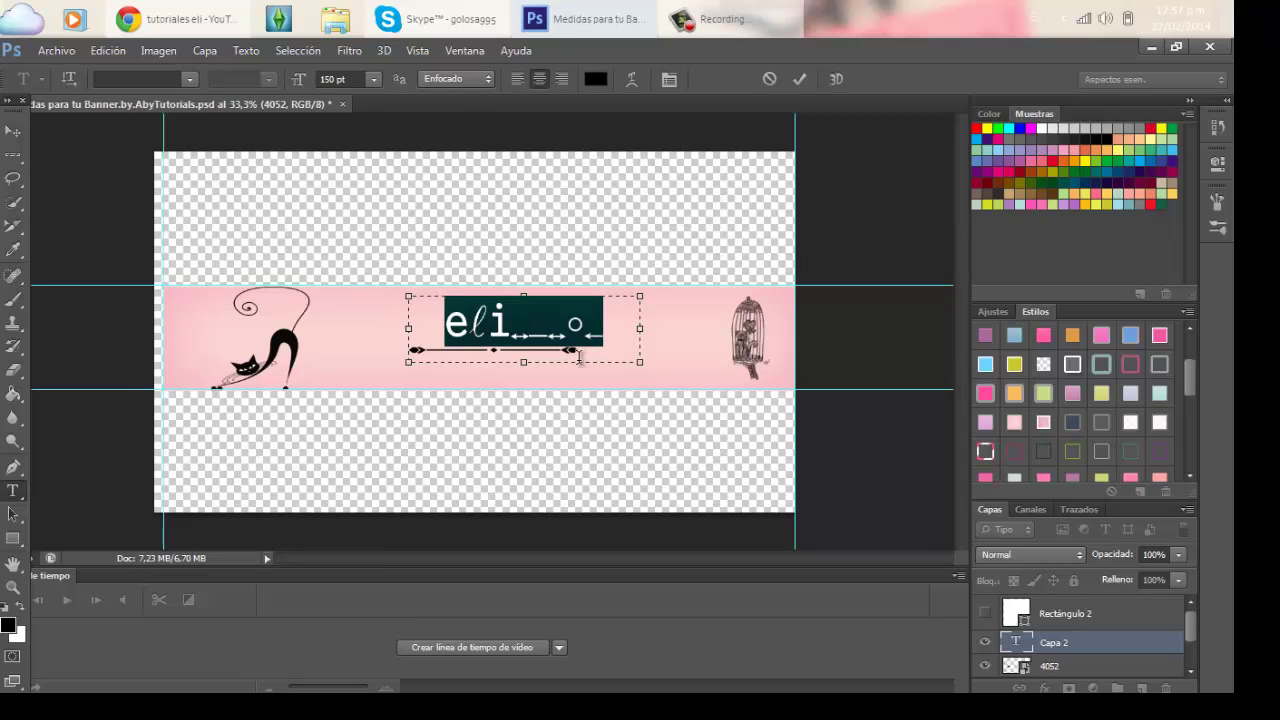
pyautogui.click(190, 79)
pyautogui.click(285, 440)
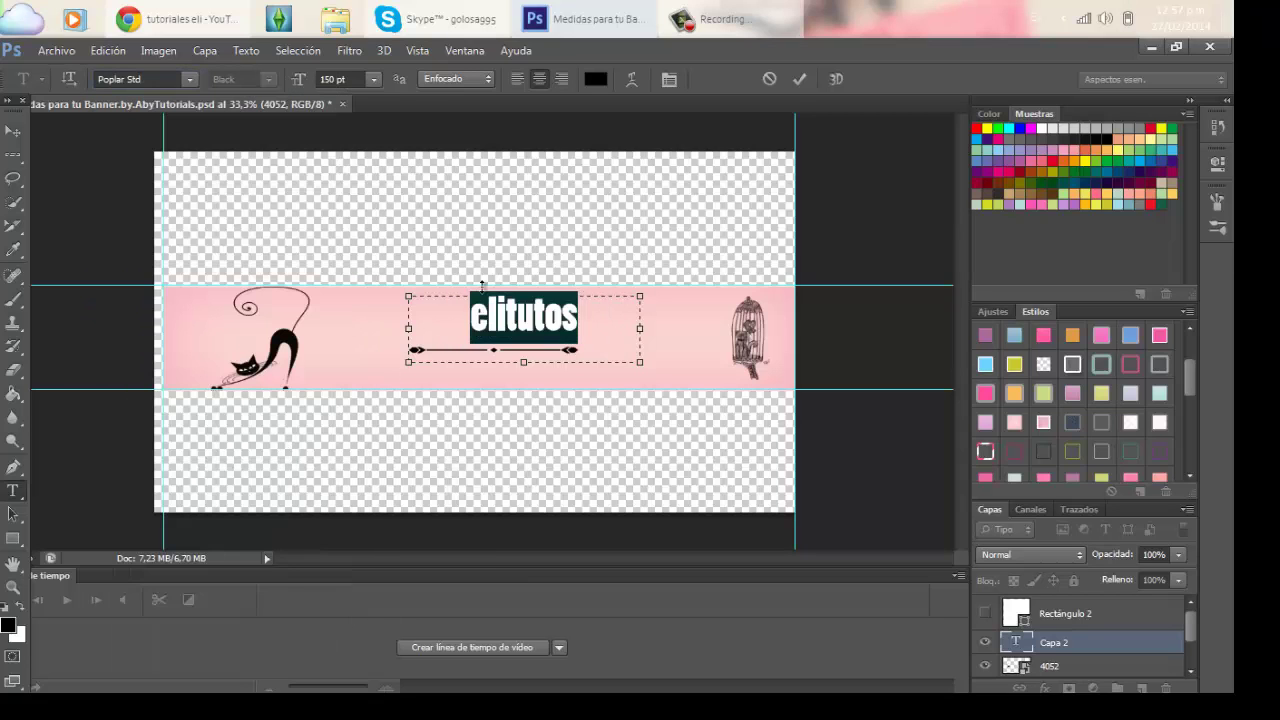
pyautogui.click(190, 79)
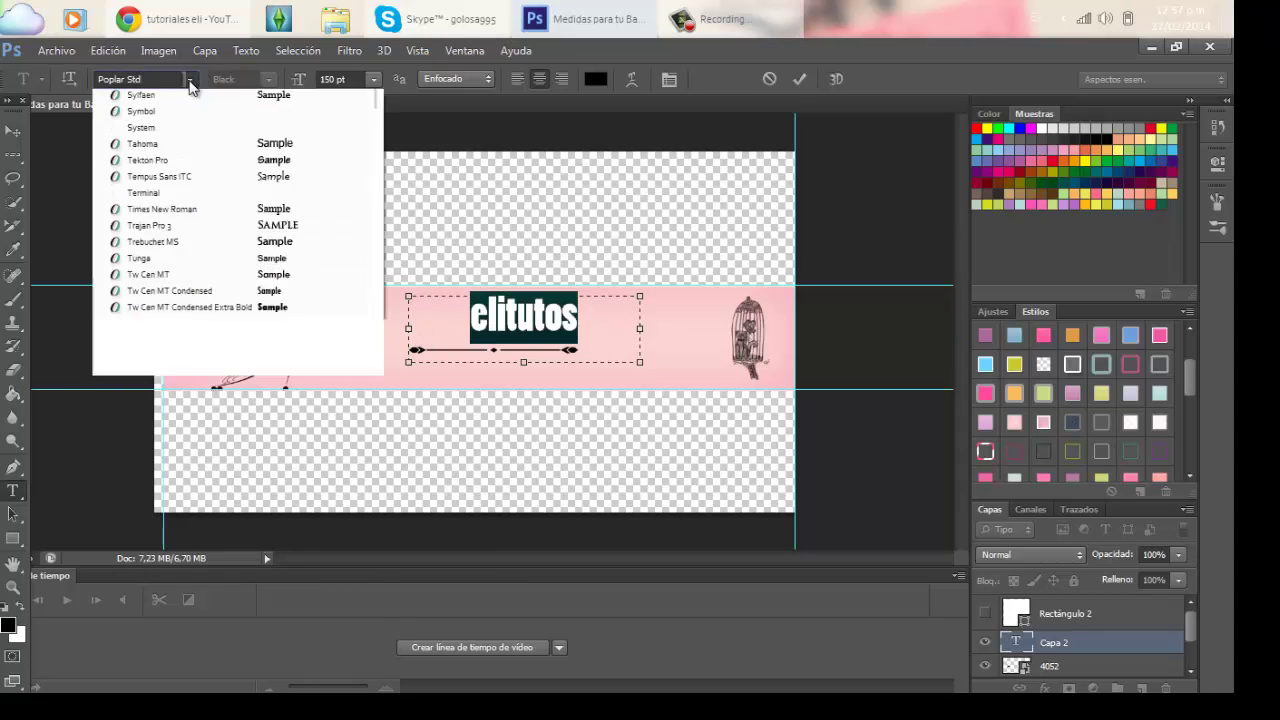
pyautogui.click(297, 432)
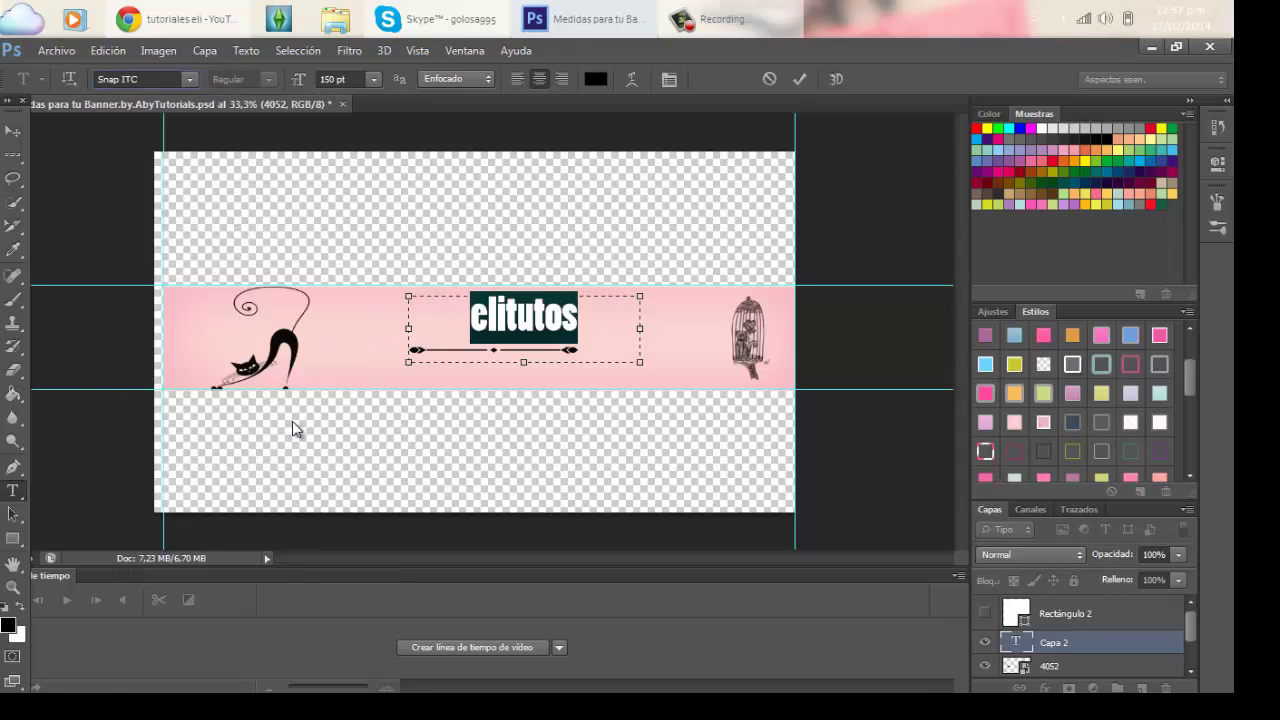
# Set the "elitutos" text to the New Wild Words font and commit the text edit.
pyautogui.click(189, 79)
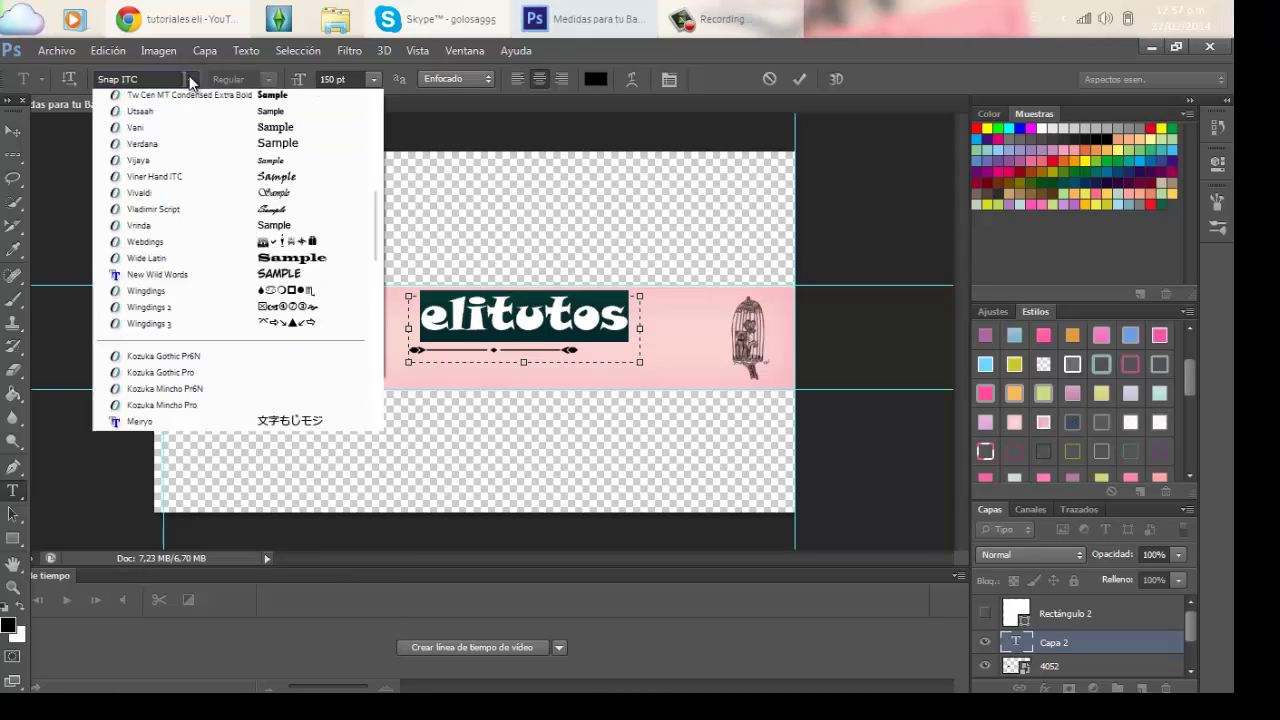
pyautogui.click(318, 540)
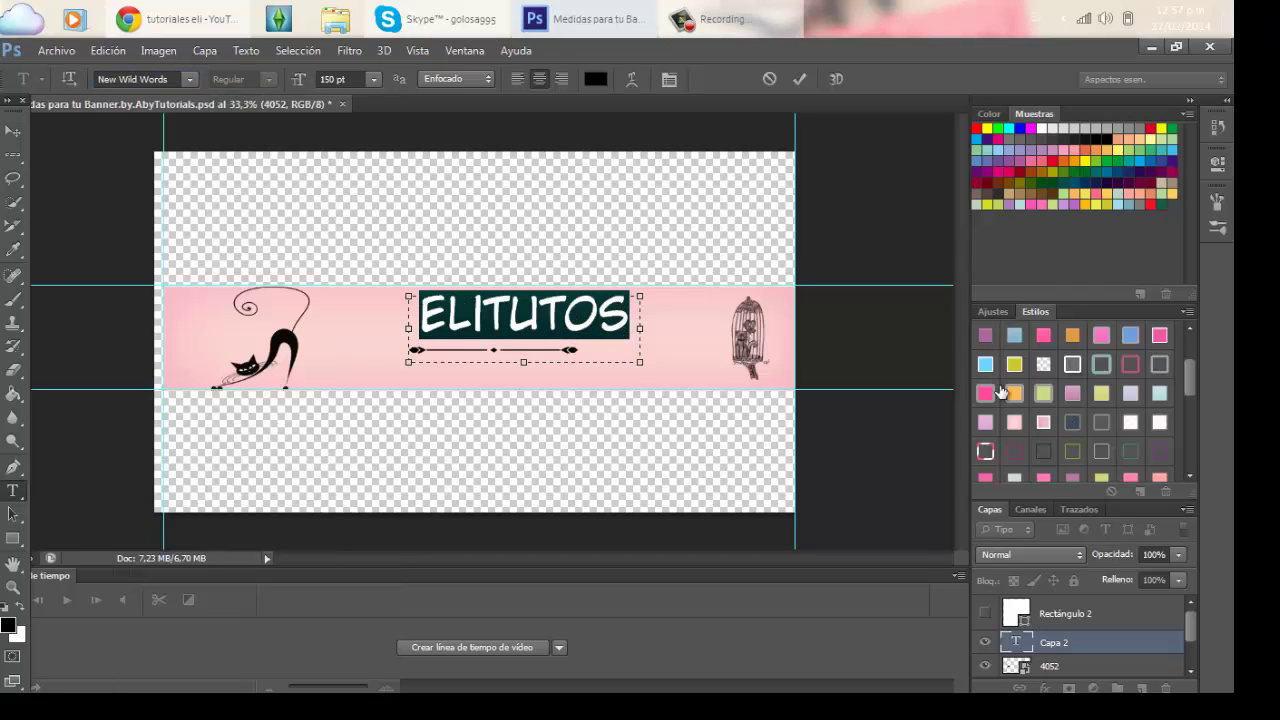
pyautogui.click(1013, 455)
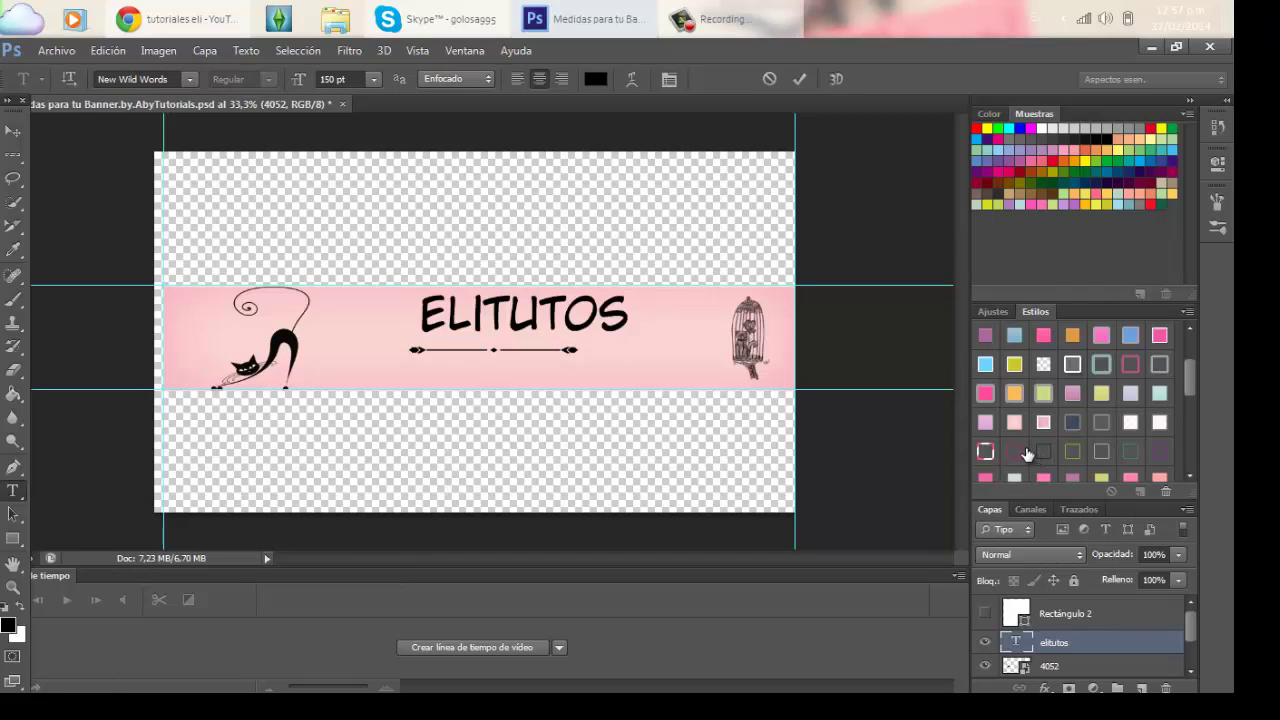
# Try pale solid, pink outline, light green and faint white outline preset styles on the elitutos title.
pyautogui.click(1088, 447)
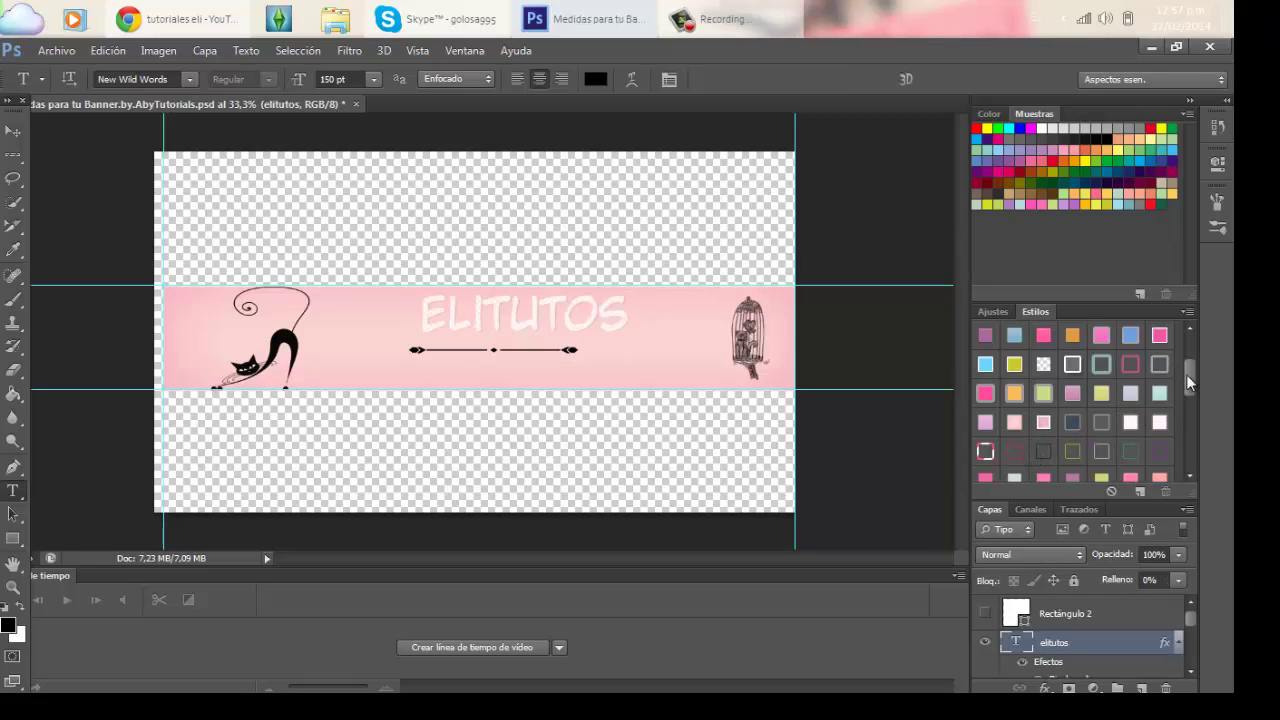
pyautogui.moveTo(1186, 374)
pyautogui.mouseDown()
pyautogui.moveTo(1183, 353)
pyautogui.moveTo(1186, 399)
pyautogui.mouseUp()
pyautogui.click(1103, 384)
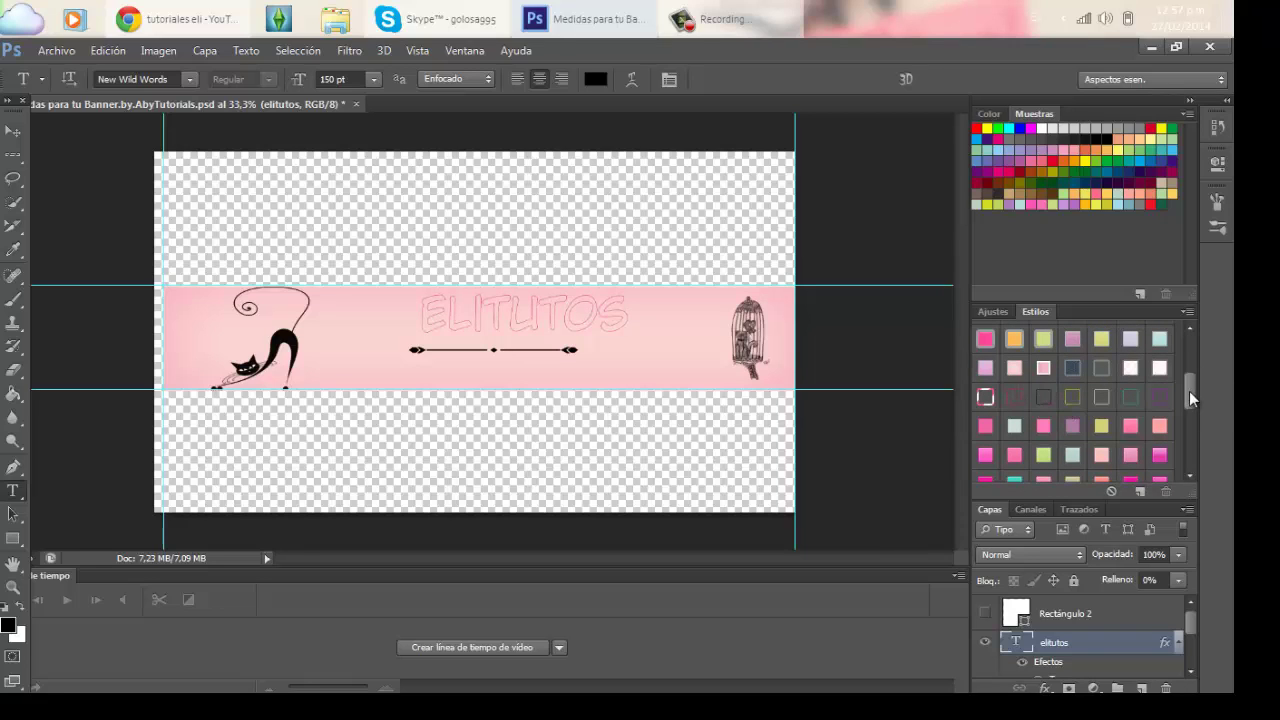
pyautogui.moveTo(1189, 393); pyautogui.dragTo(1190, 400)
pyautogui.click(1044, 336)
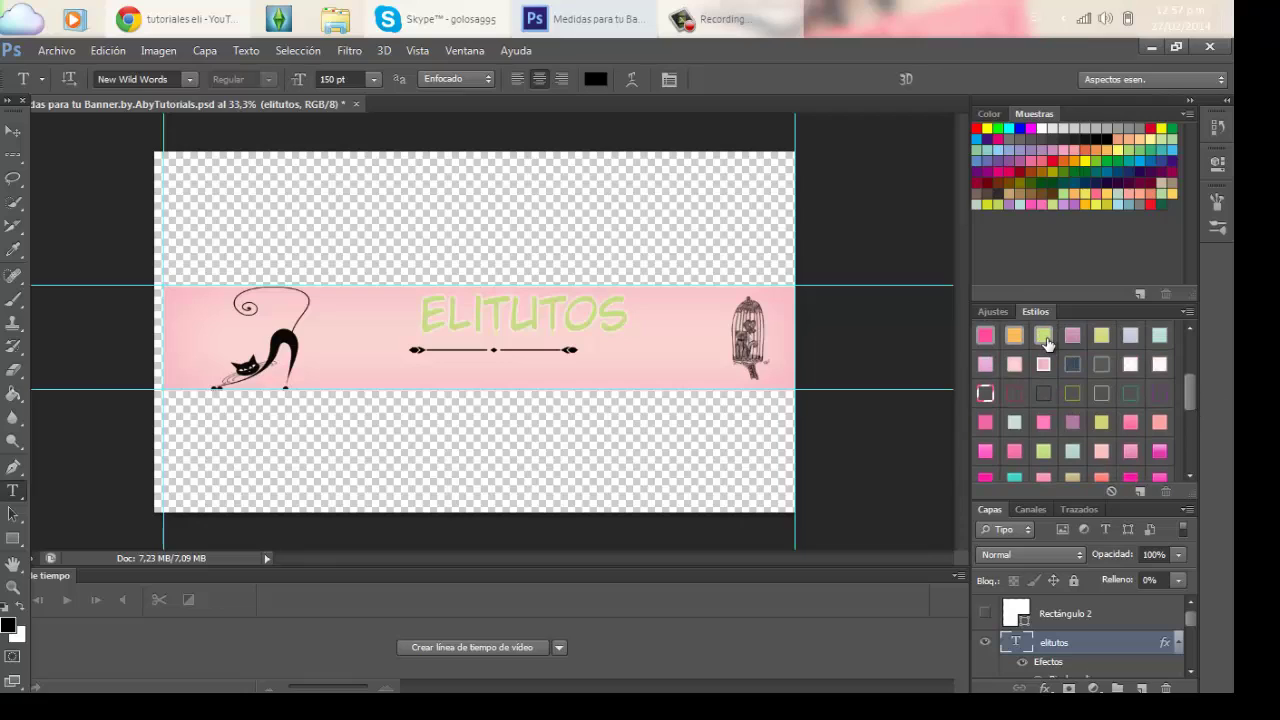
pyautogui.click(1101, 366)
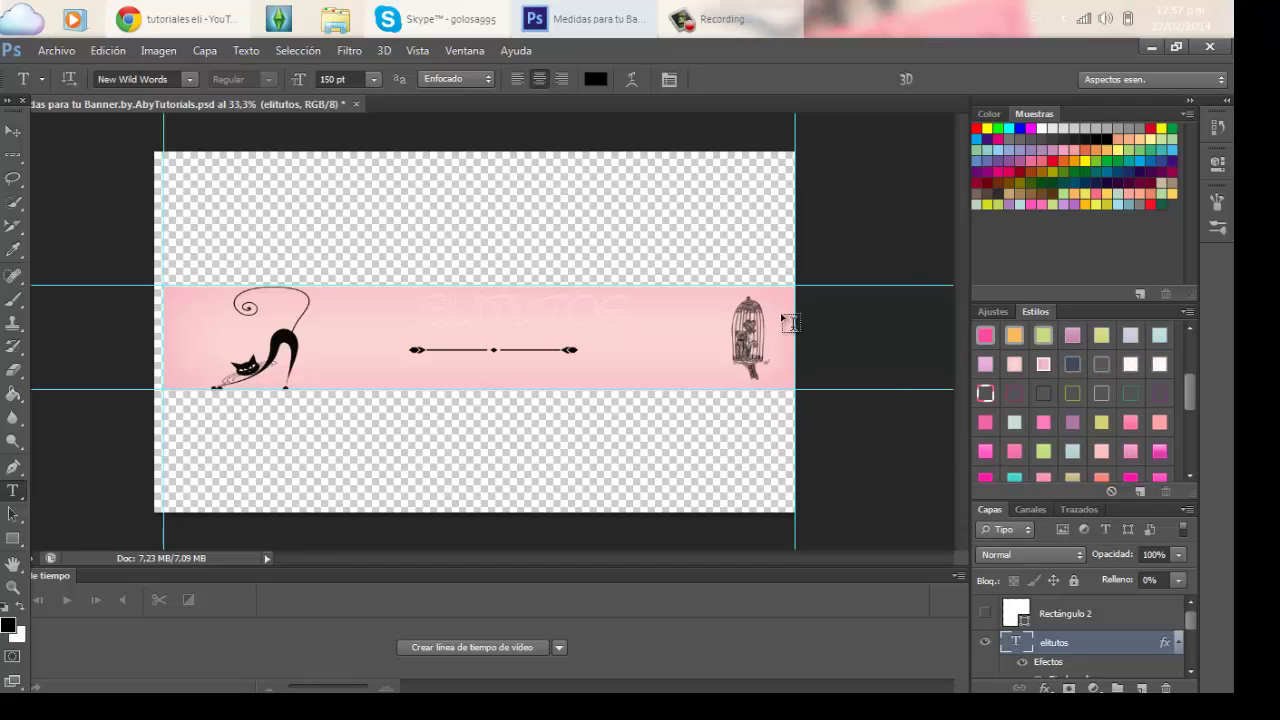
# Pick a dark blue swatch as foreground color and try white, gray outline and lilac outline preset styles on the title.
pyautogui.click(1051, 203)
pyautogui.click(1096, 176)
pyautogui.click(1045, 340)
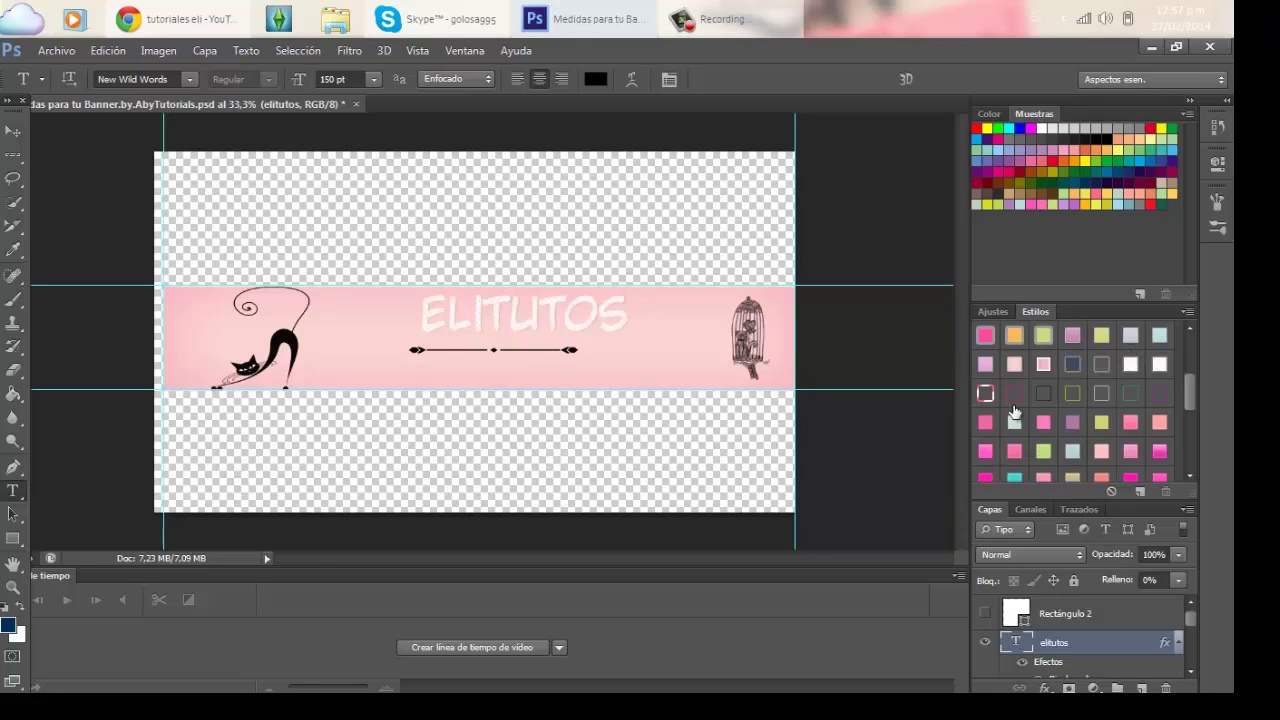
pyautogui.click(1014, 395)
pyautogui.click(1046, 396)
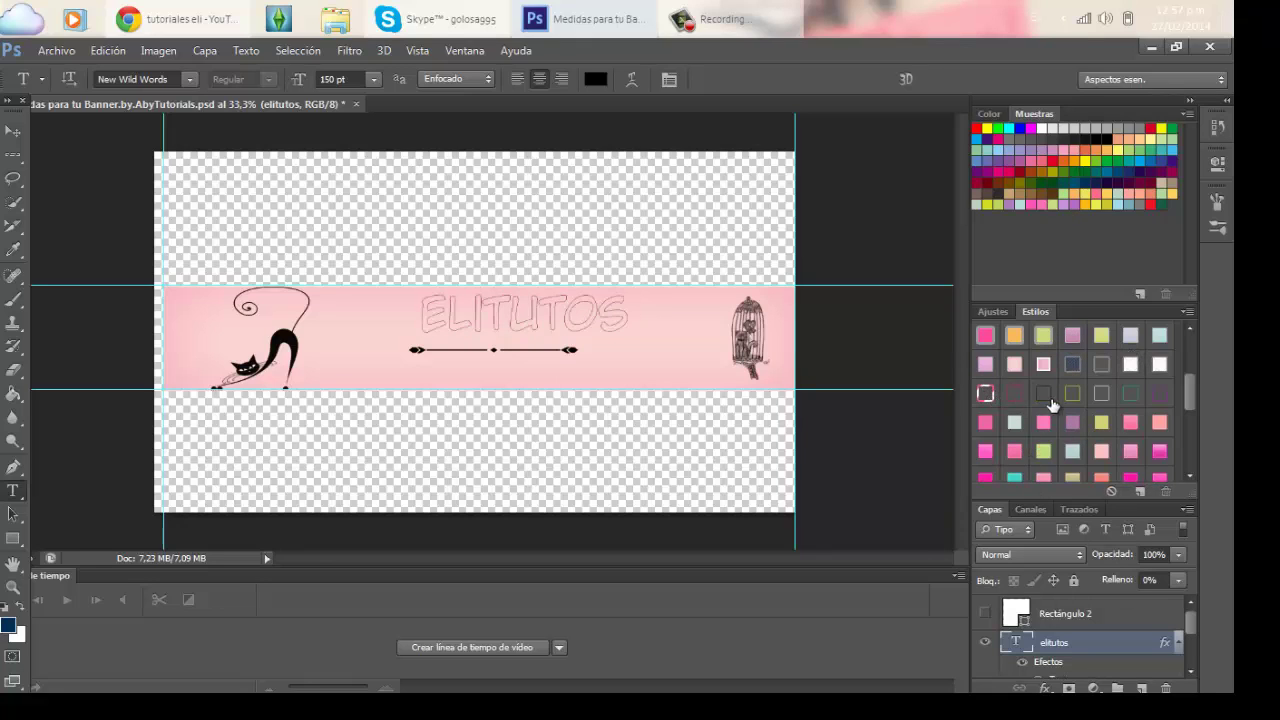
pyautogui.click(1133, 393)
# Move the elitutos title slightly down and to the left, closer to the divider line.
pyautogui.click(13, 131)
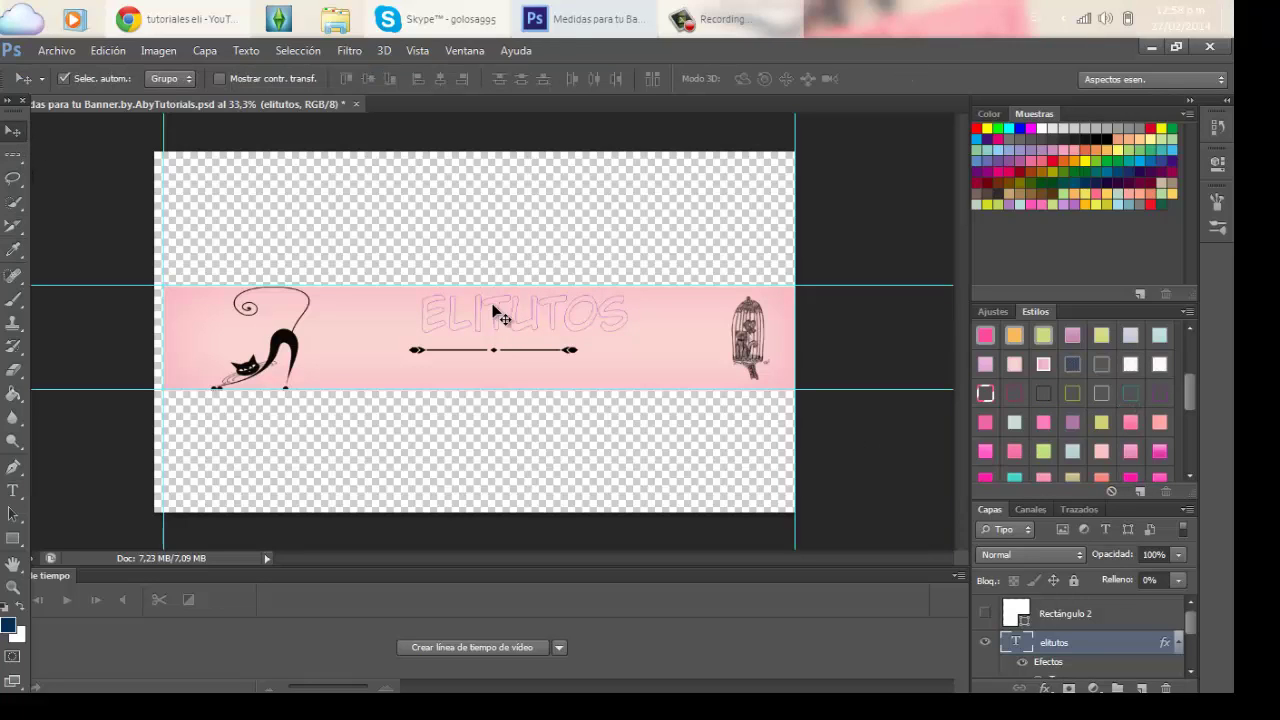
pyautogui.moveTo(500, 318); pyautogui.dragTo(480, 334)
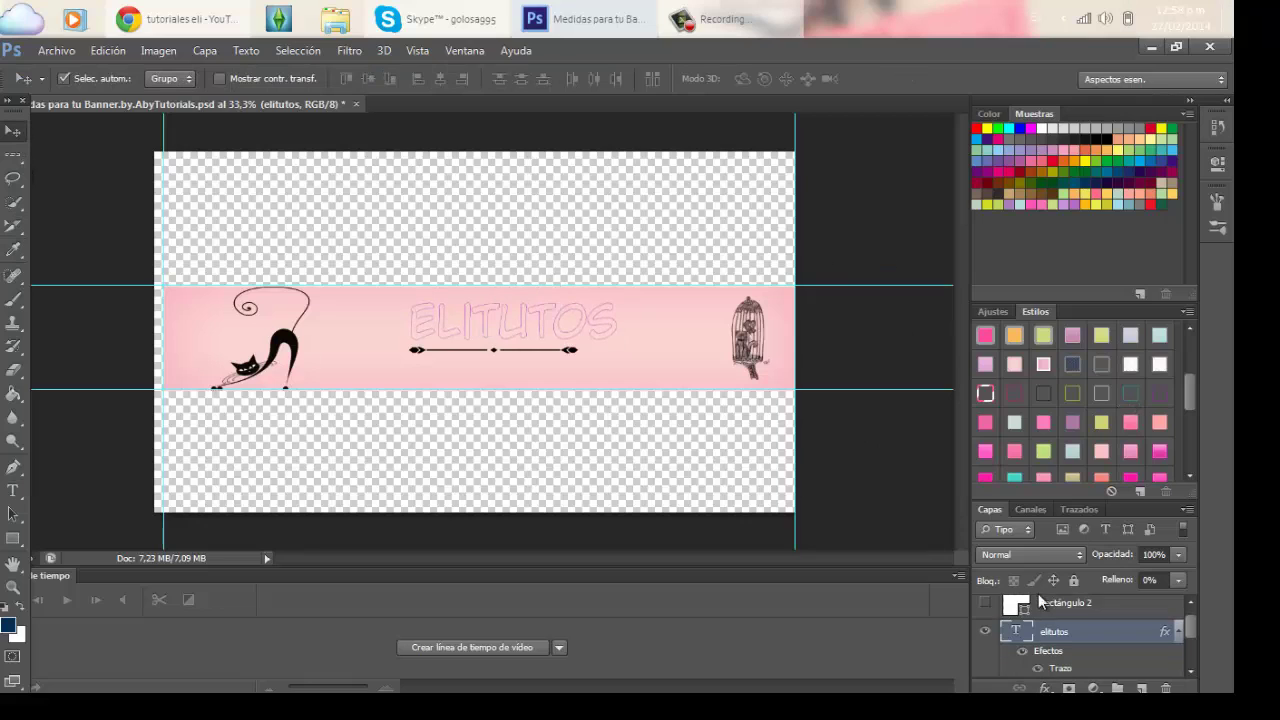
# Try more preset styles on the elitutos title, including a gray outline, and settle on the pale gray one.
pyautogui.click(1157, 451)
pyautogui.moveTo(1190, 390); pyautogui.dragTo(1175, 366)
pyautogui.click(1042, 468)
pyautogui.click(1131, 393)
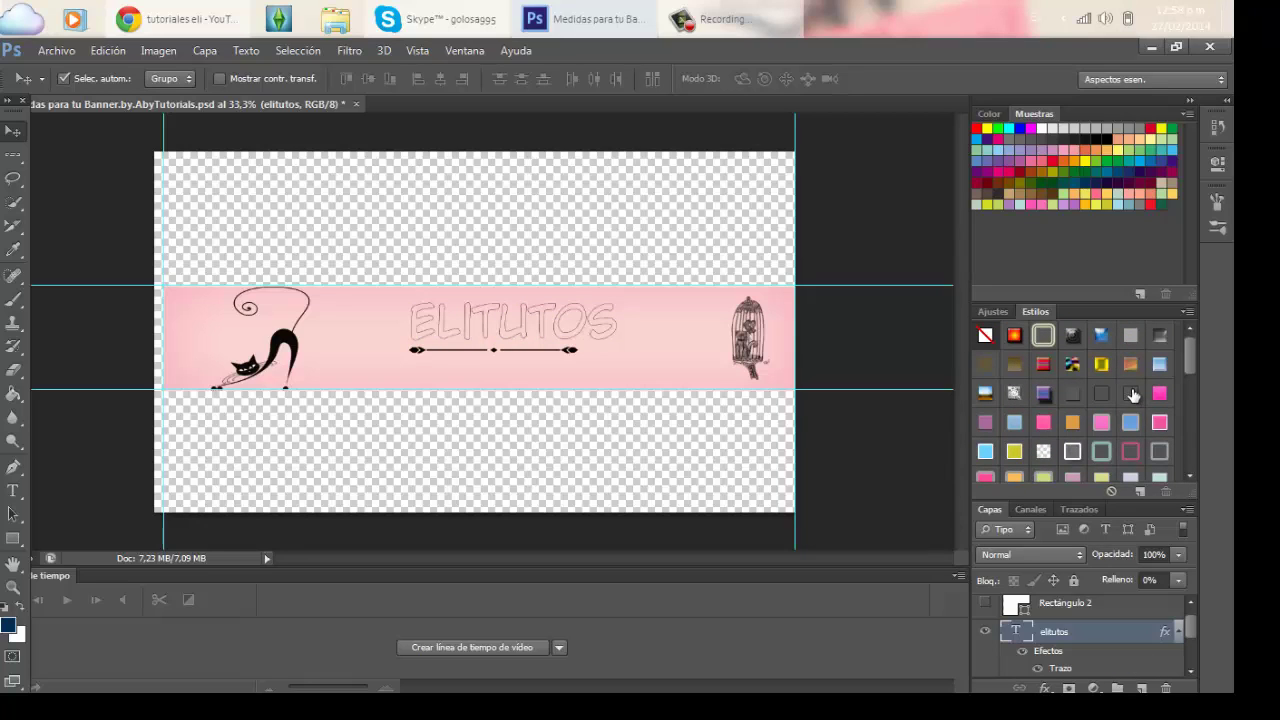
pyautogui.click(1166, 450)
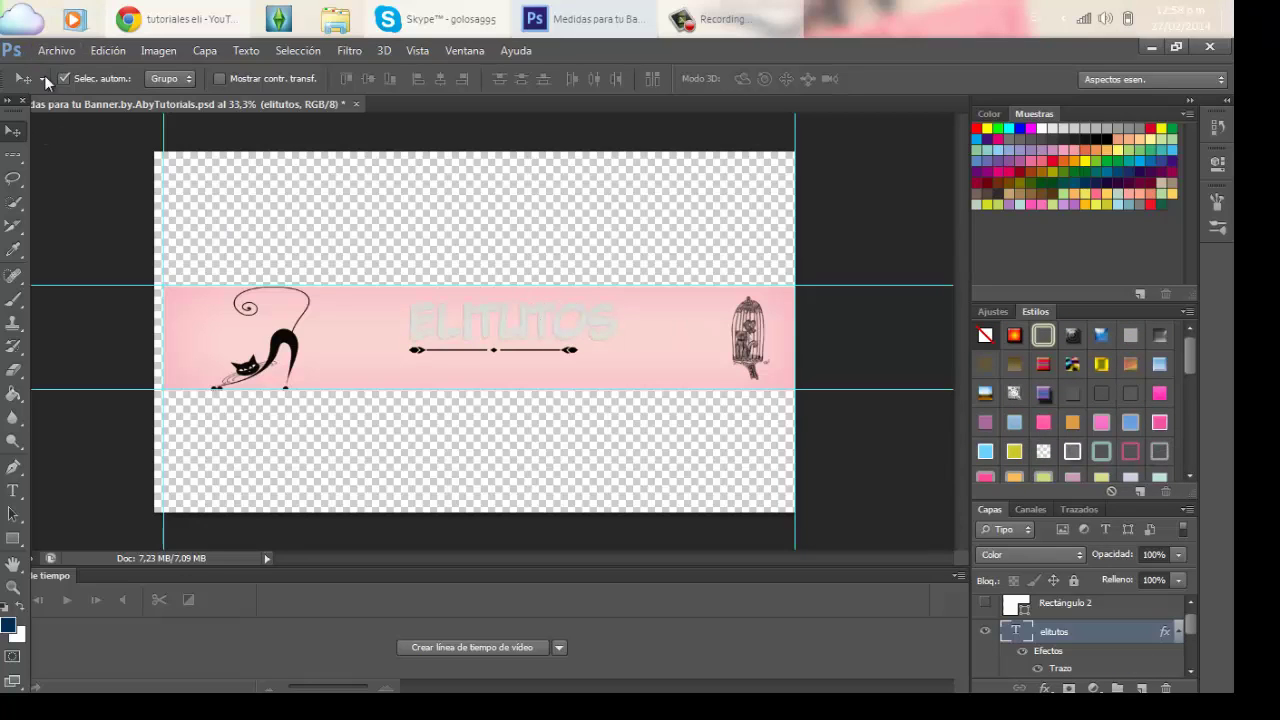
# Choose the 409 px round frame brush and rasterize the elitutos text layer for painting.
pyautogui.click(19, 302)
pyautogui.click(89, 78)
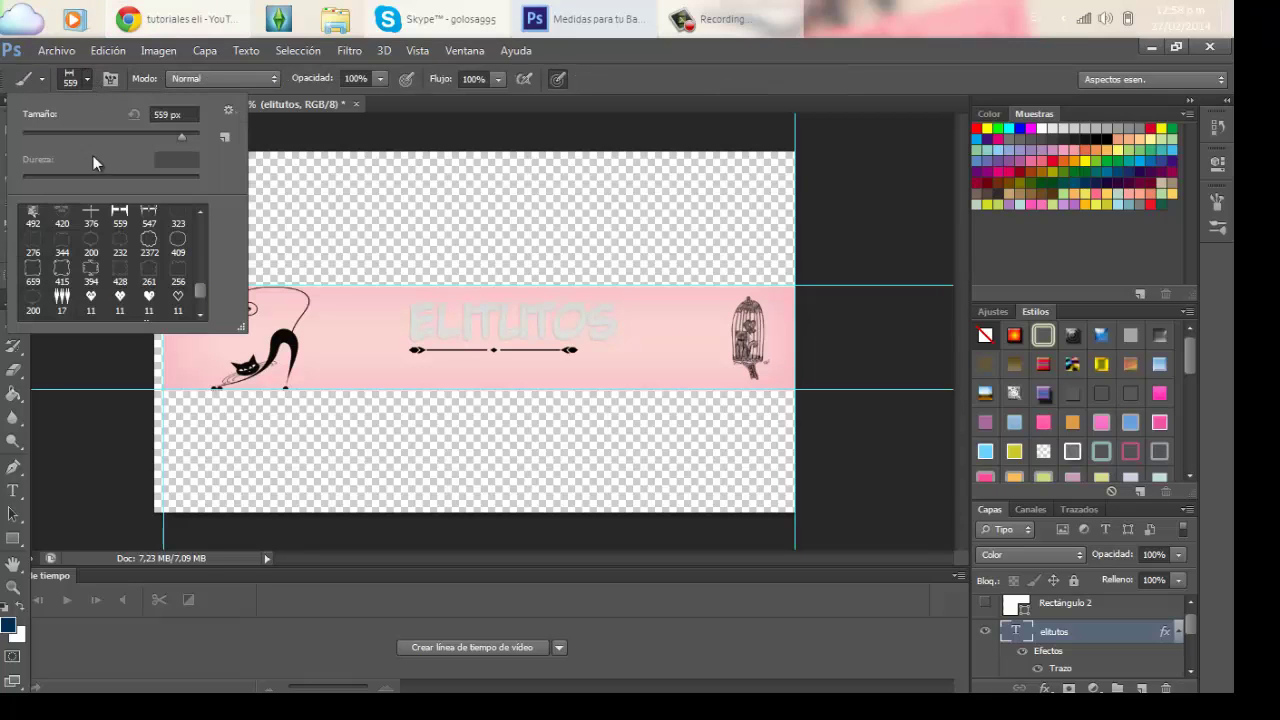
pyautogui.click(175, 242)
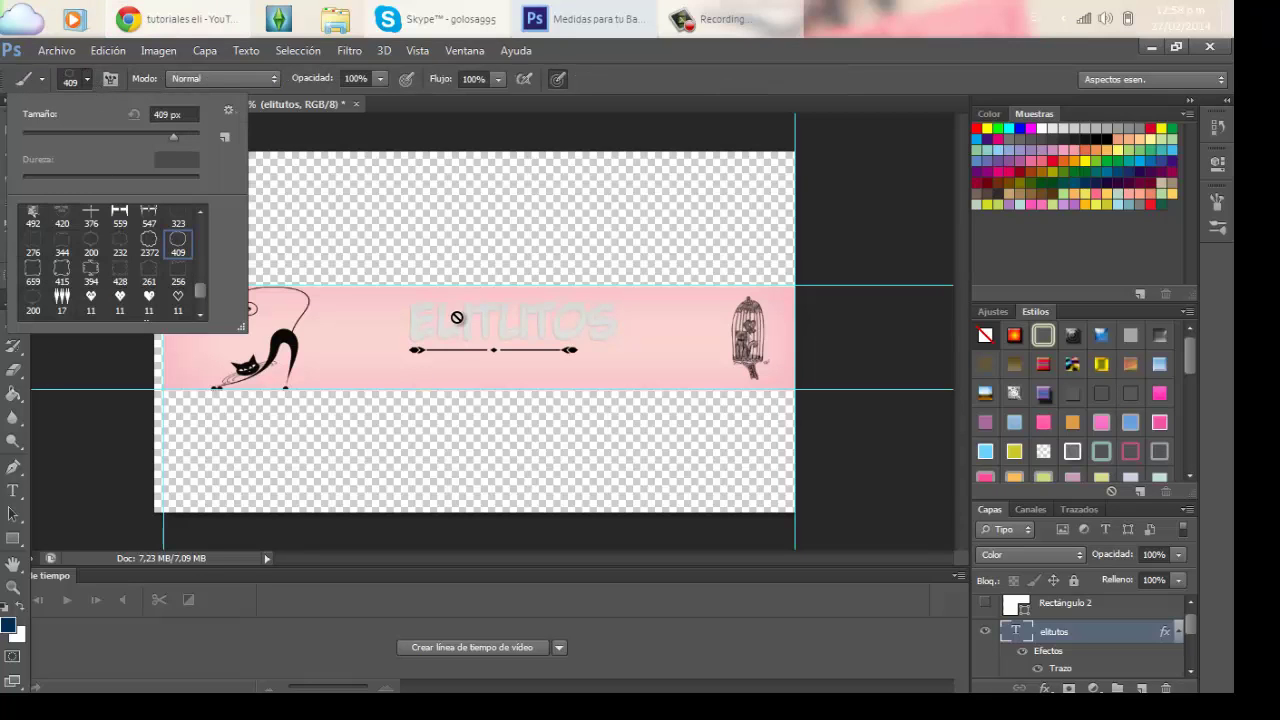
pyautogui.click(391, 217)
pyautogui.click(531, 316)
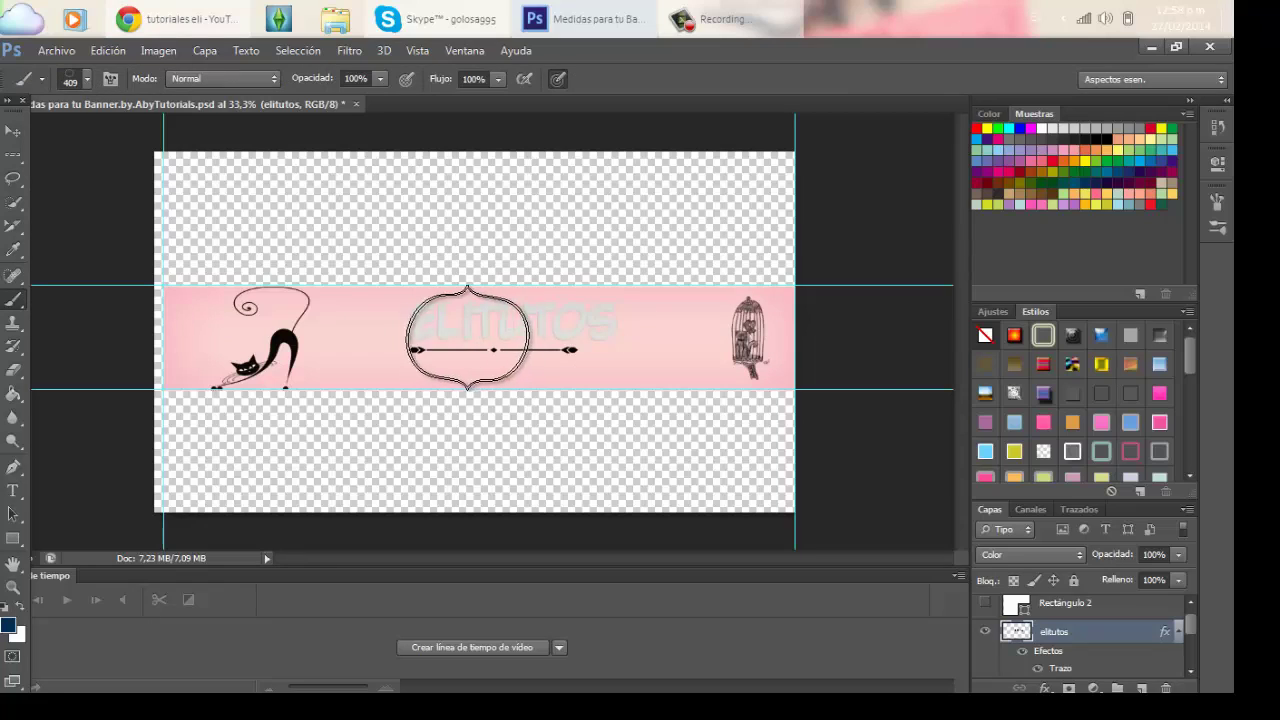
# Try the solid heart brush at 90 px and the 467 px heart brush.
pyautogui.click(89, 78)
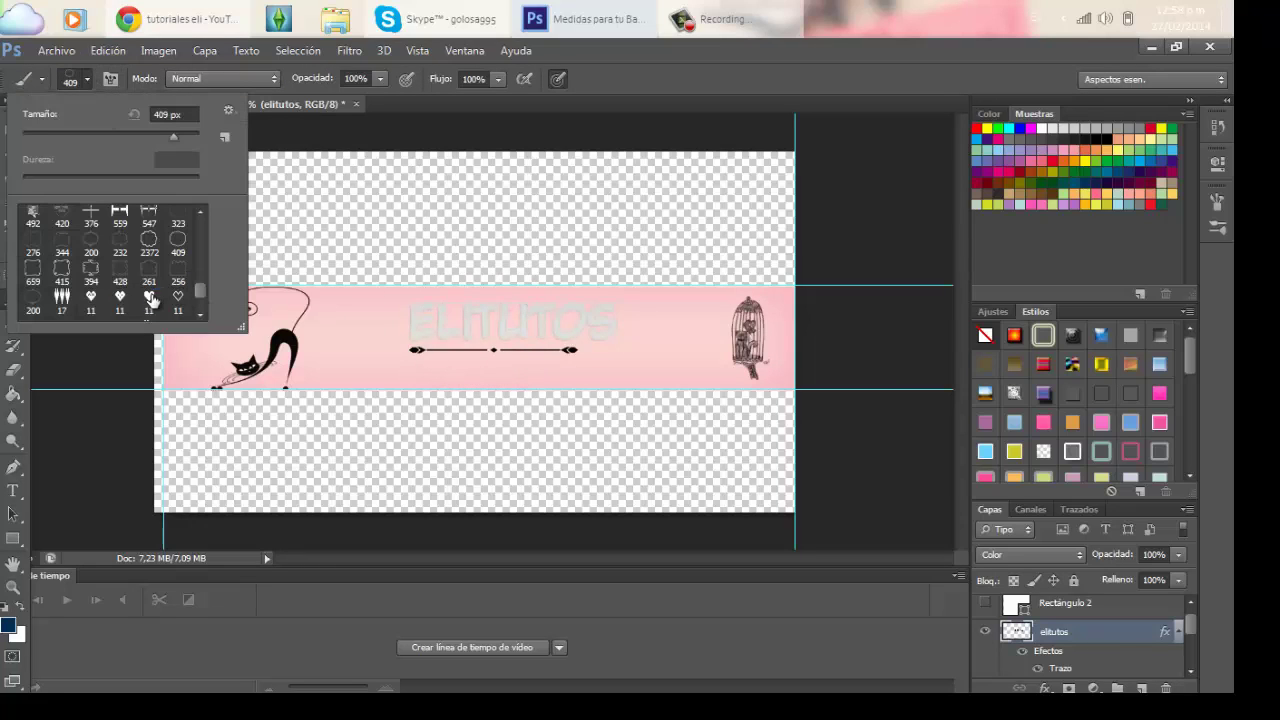
pyautogui.click(149, 297)
pyautogui.moveTo(32, 136); pyautogui.dragTo(135, 136)
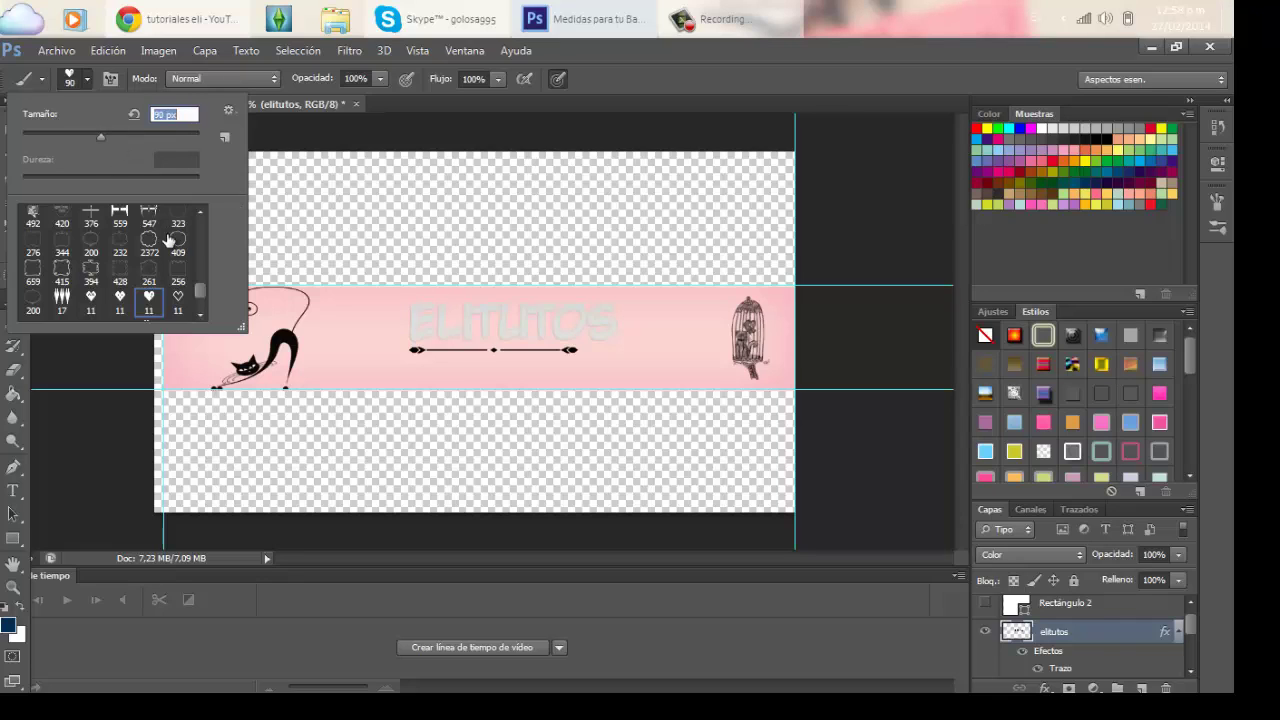
pyautogui.click(178, 270)
pyautogui.scroll(-2, 180, 298)
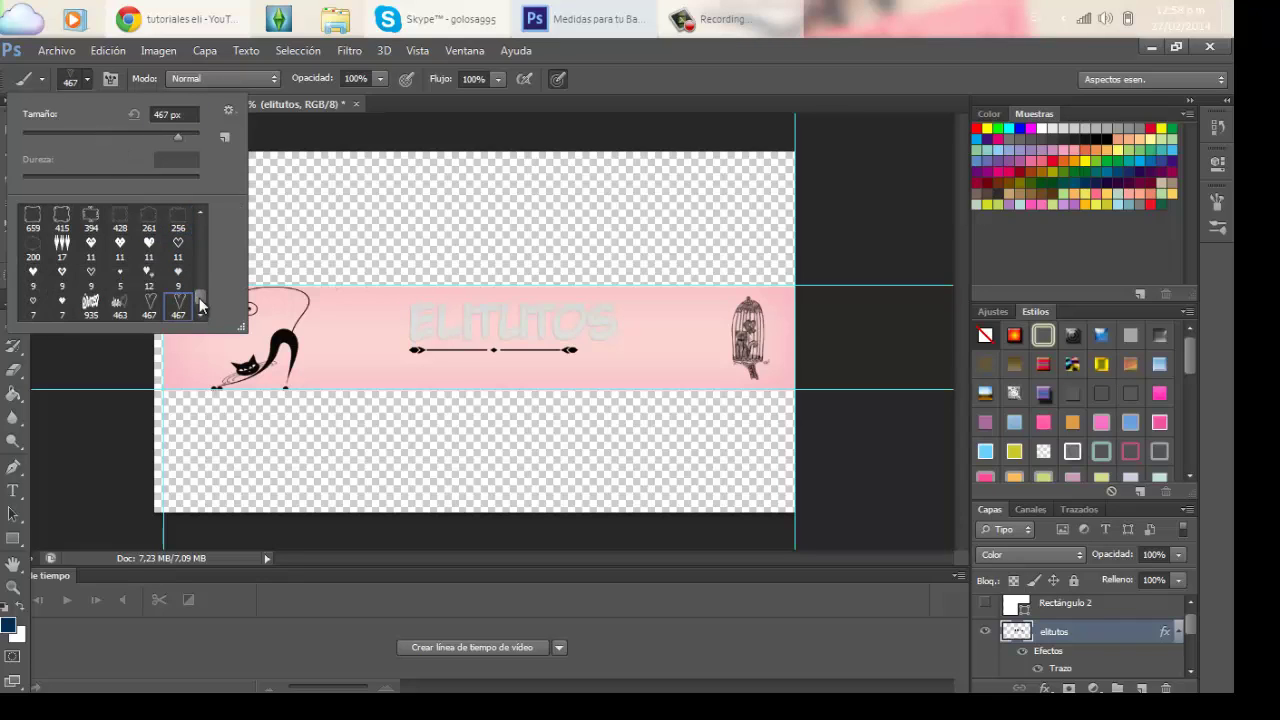
pyautogui.scroll(2, 182, 298)
# Stamp small hearts just after the elitutos title with the outlined heart brush set to 45 px.
pyautogui.click(178, 290)
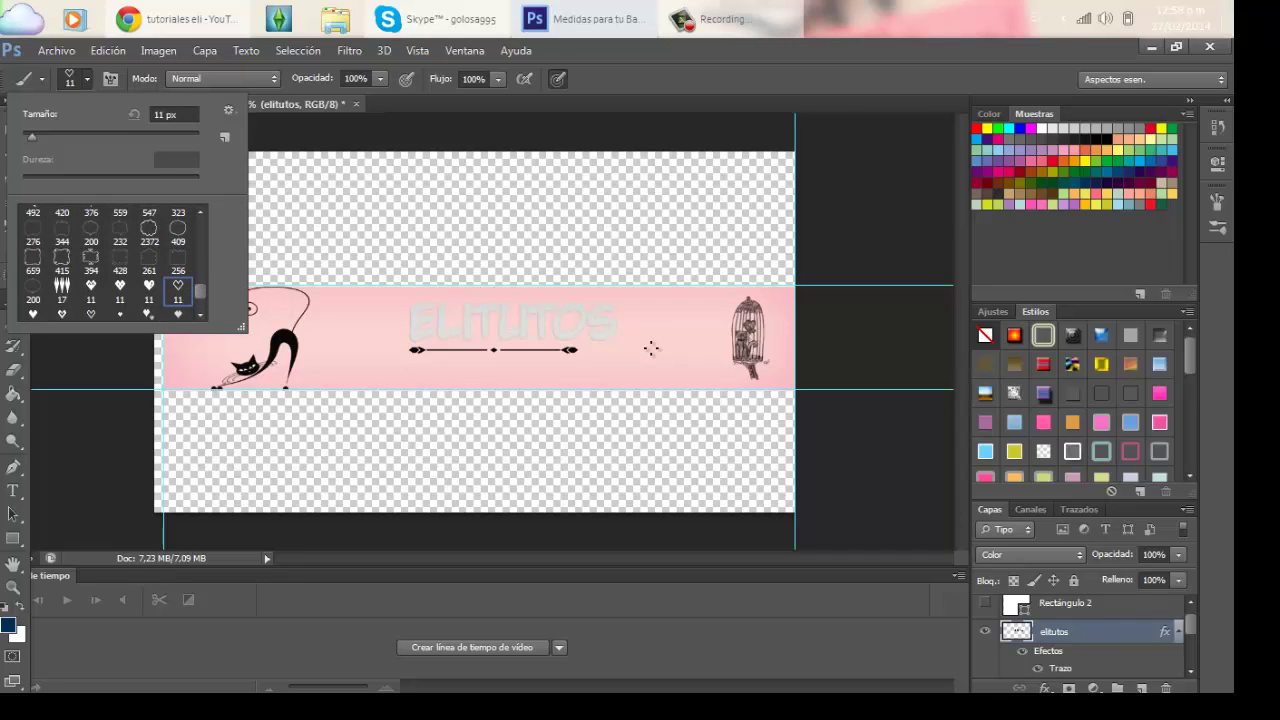
pyautogui.click(62, 141)
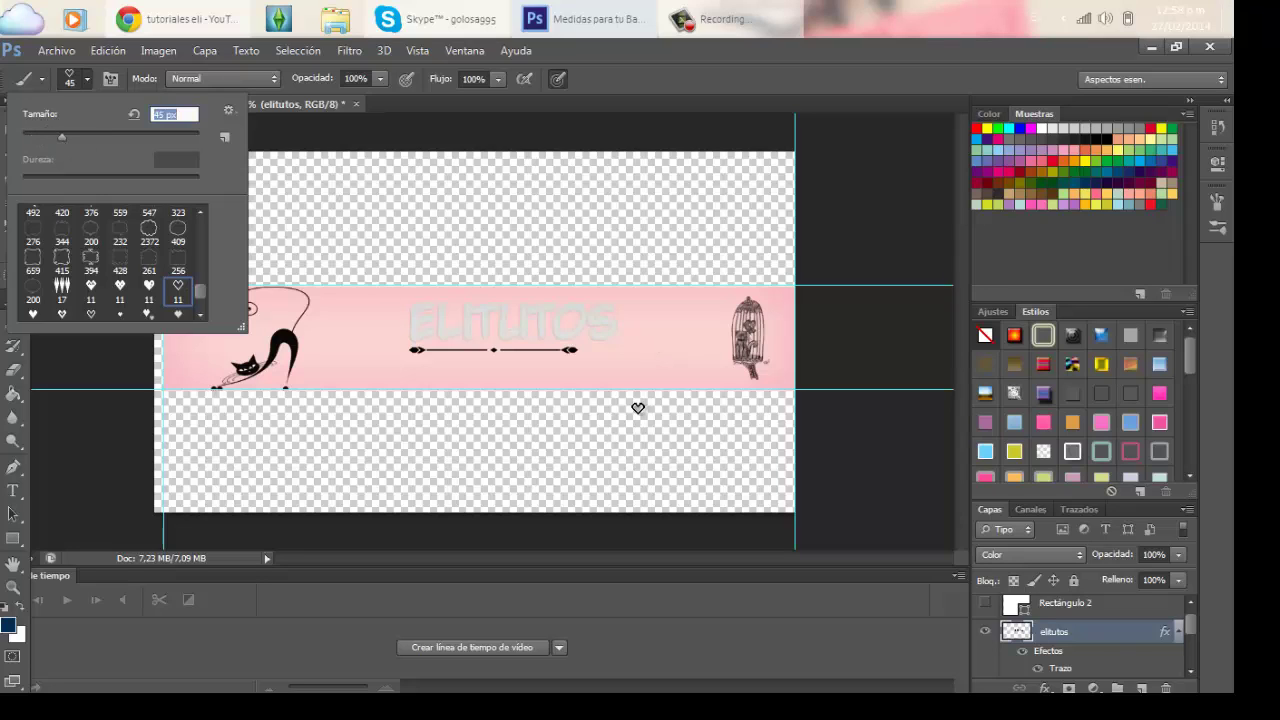
pyautogui.click(626, 340)
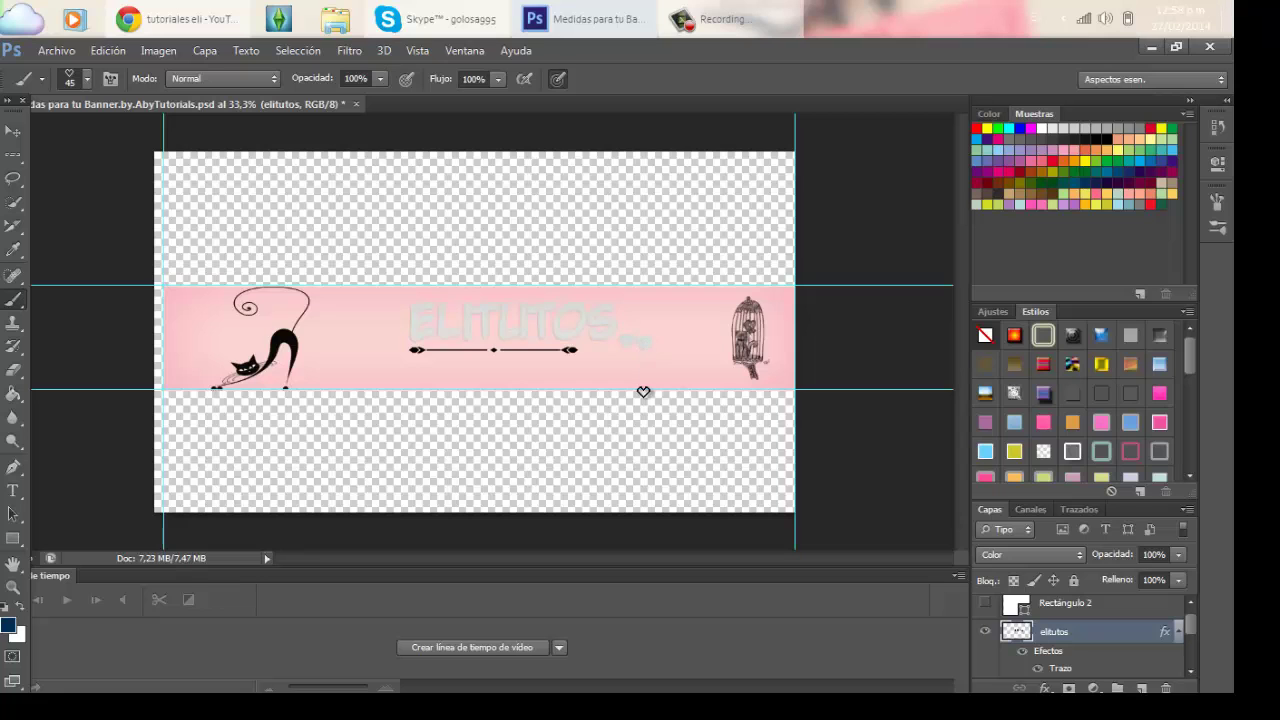
# Save the pink banner to the desktop as hhs in PNG format, with smallest/slow compression and no interlacing.
pyautogui.click(56, 50)
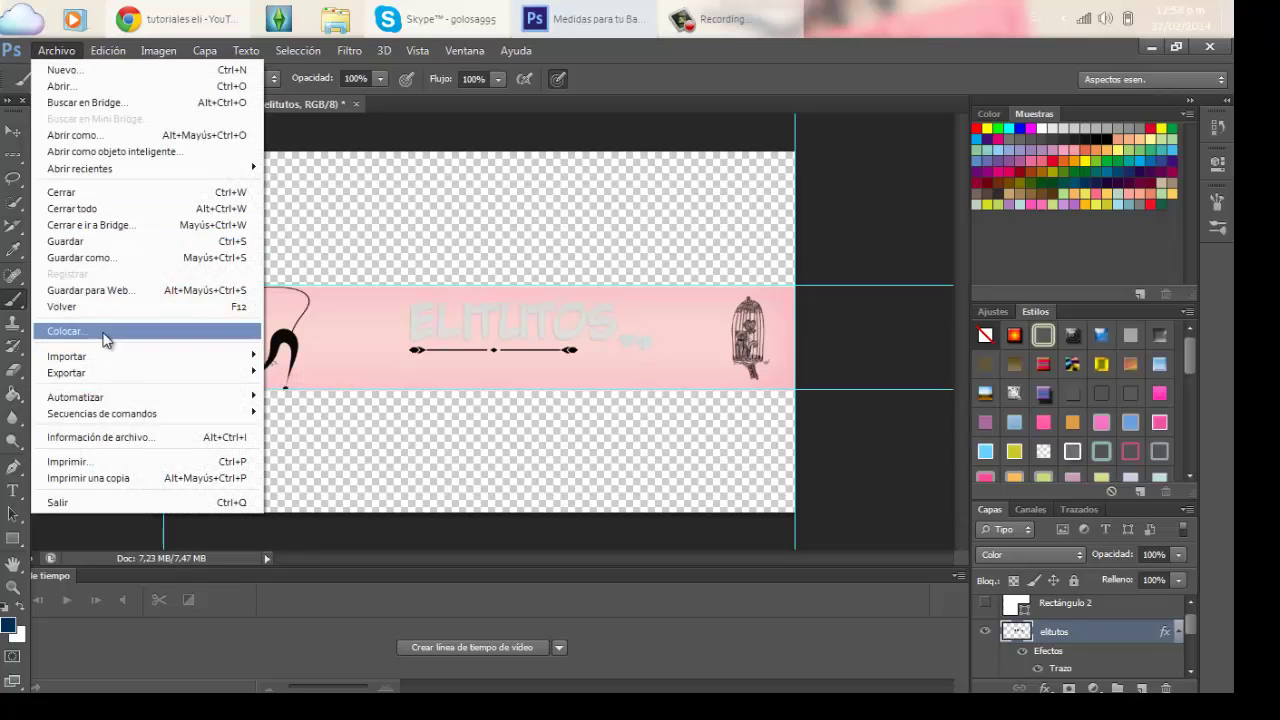
pyautogui.click(90, 257)
pyautogui.click(385, 255)
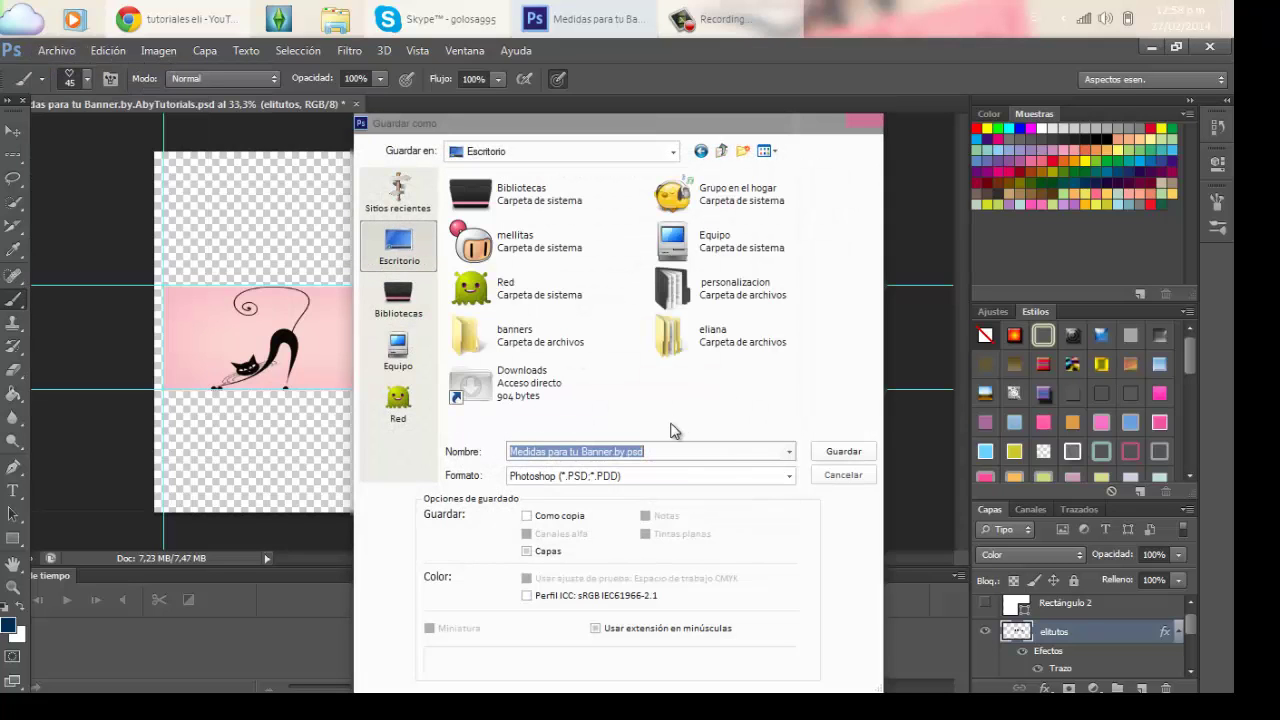
pyautogui.write('Mis')
pyautogui.click(633, 476)
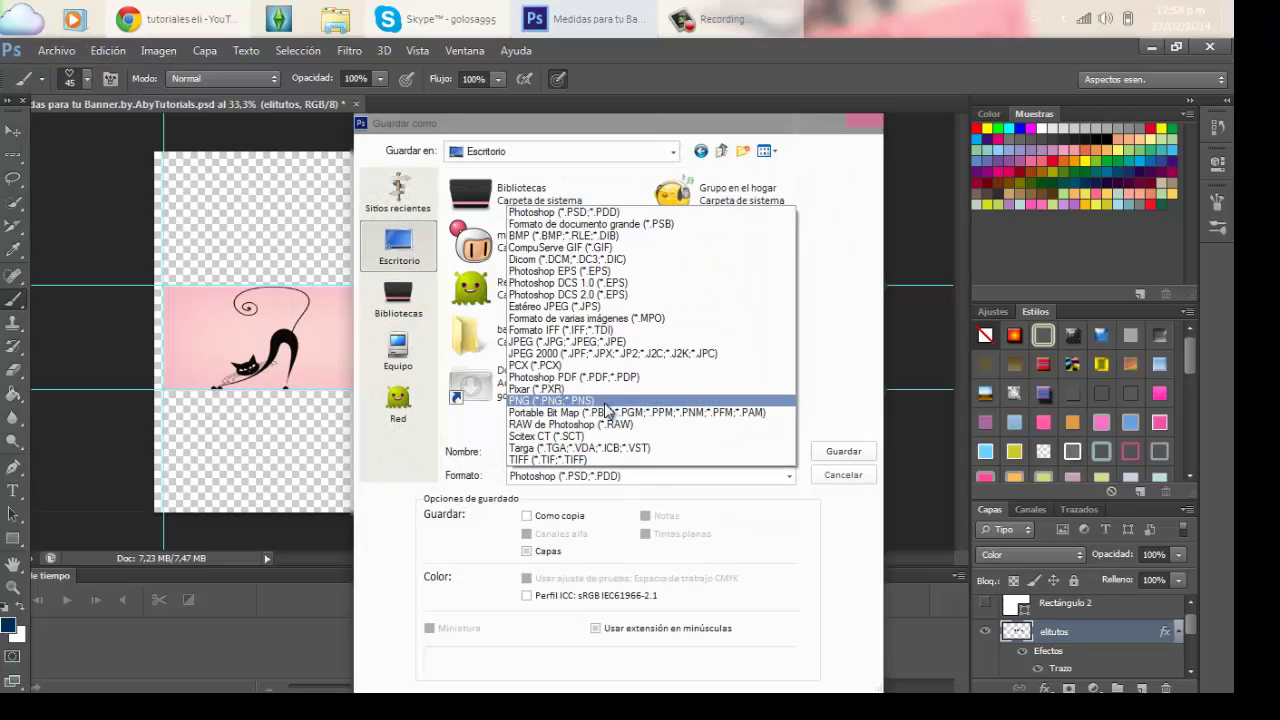
pyautogui.click(605, 402)
pyautogui.click(836, 451)
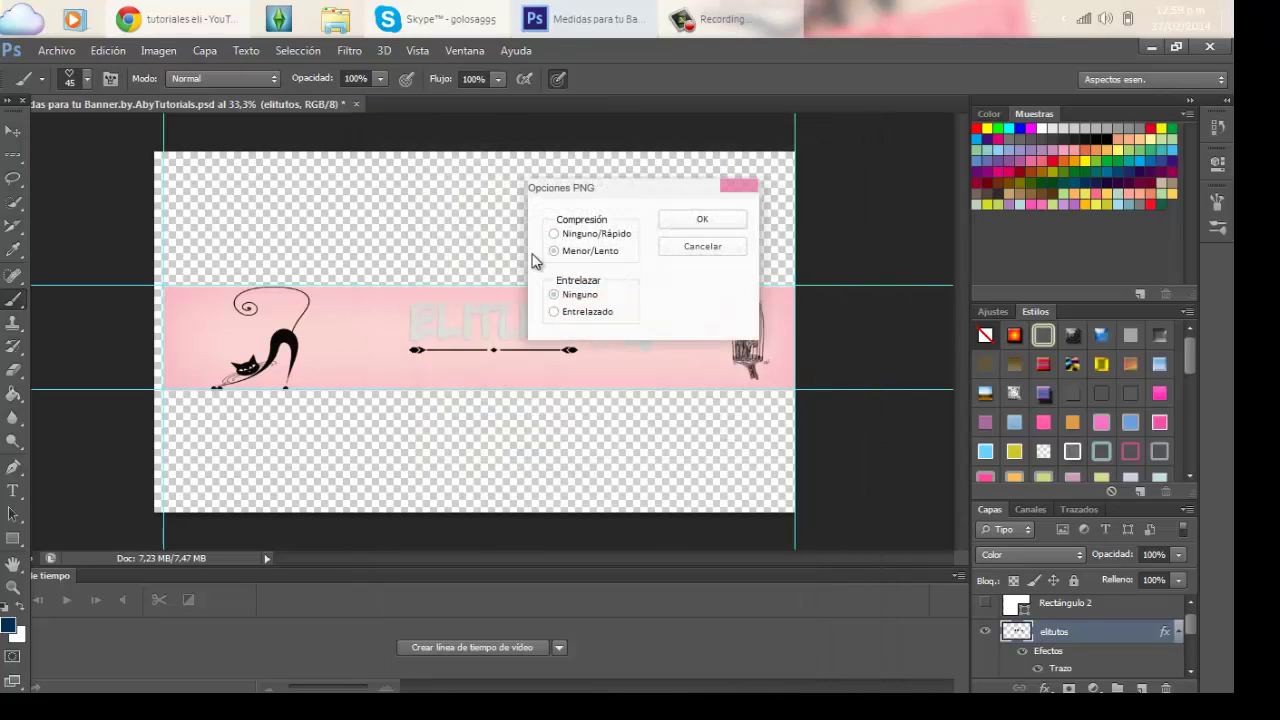
pyautogui.click(697, 218)
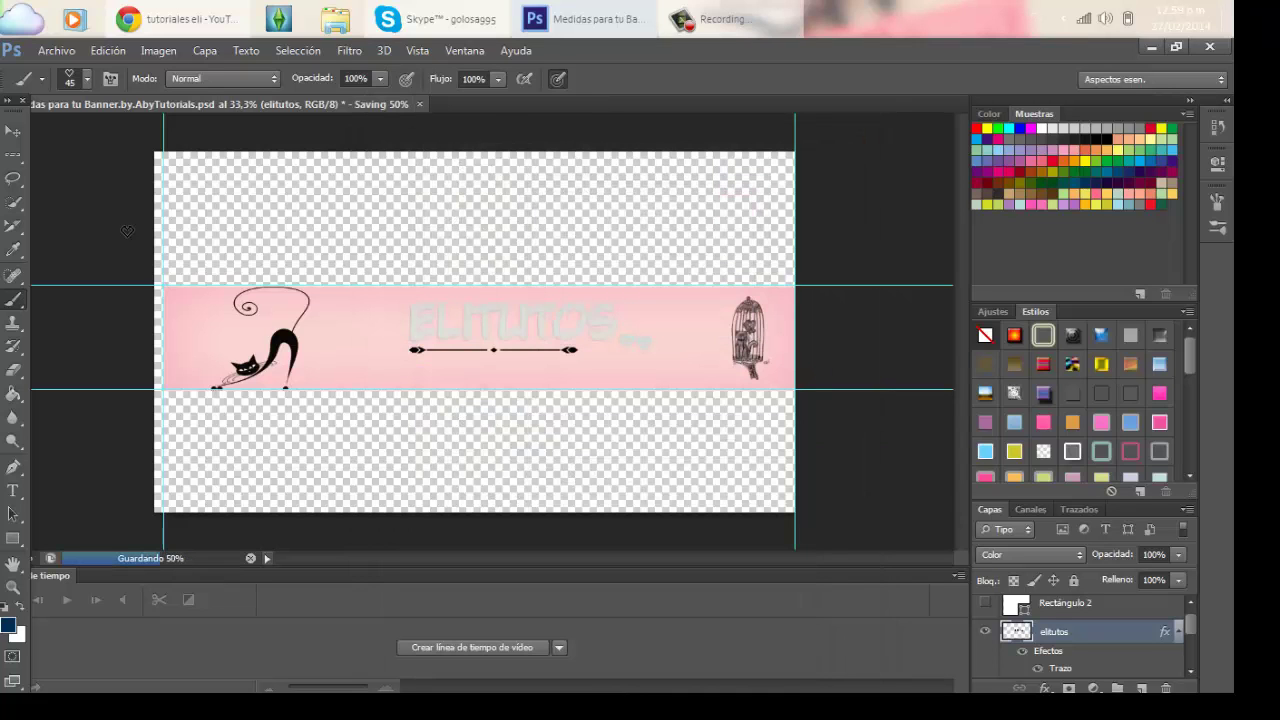
# Switch to the YouTube channel page in Chrome and upload hhs.png from the computer as the new channel design.
pyautogui.click(180, 18)
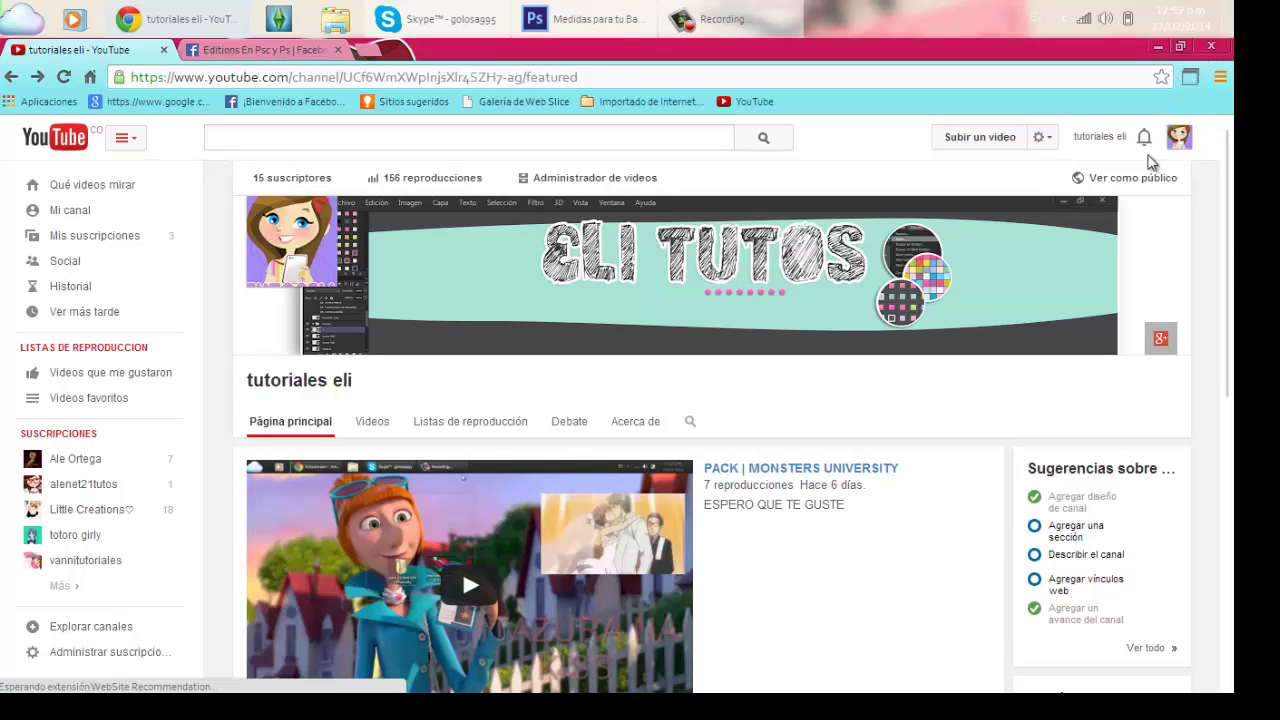
pyautogui.click(1174, 213)
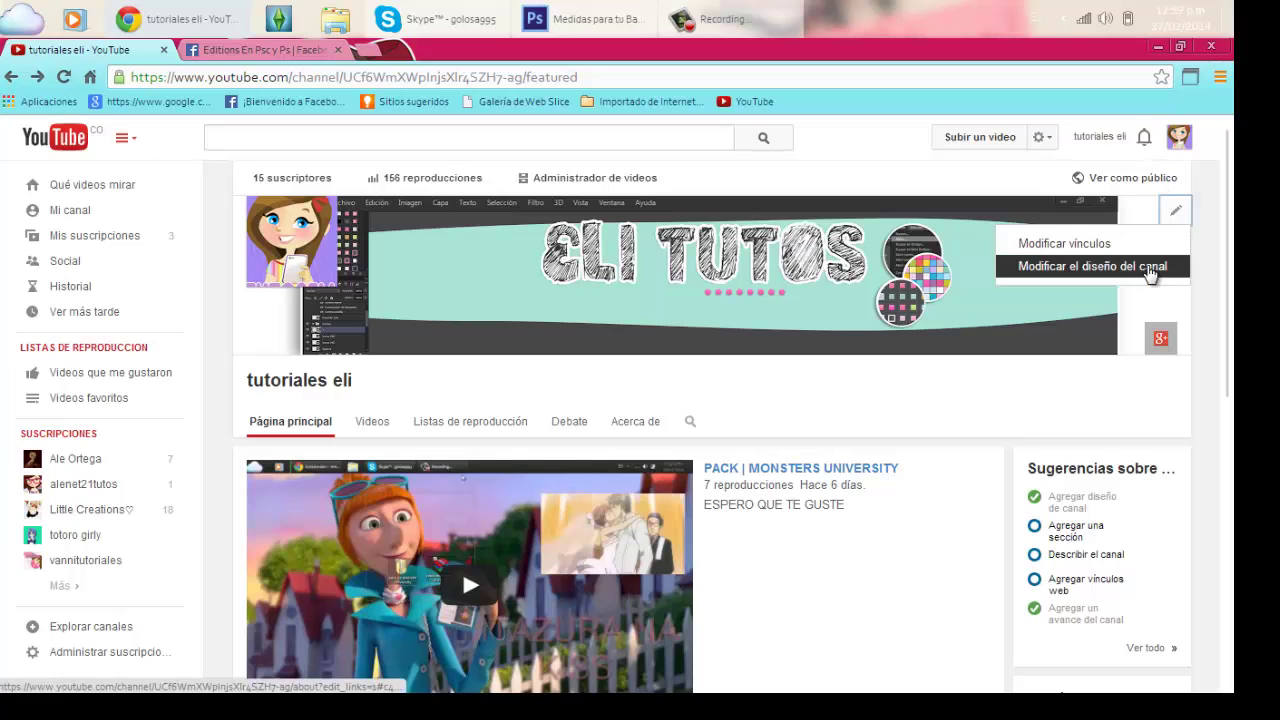
pyautogui.click(1151, 272)
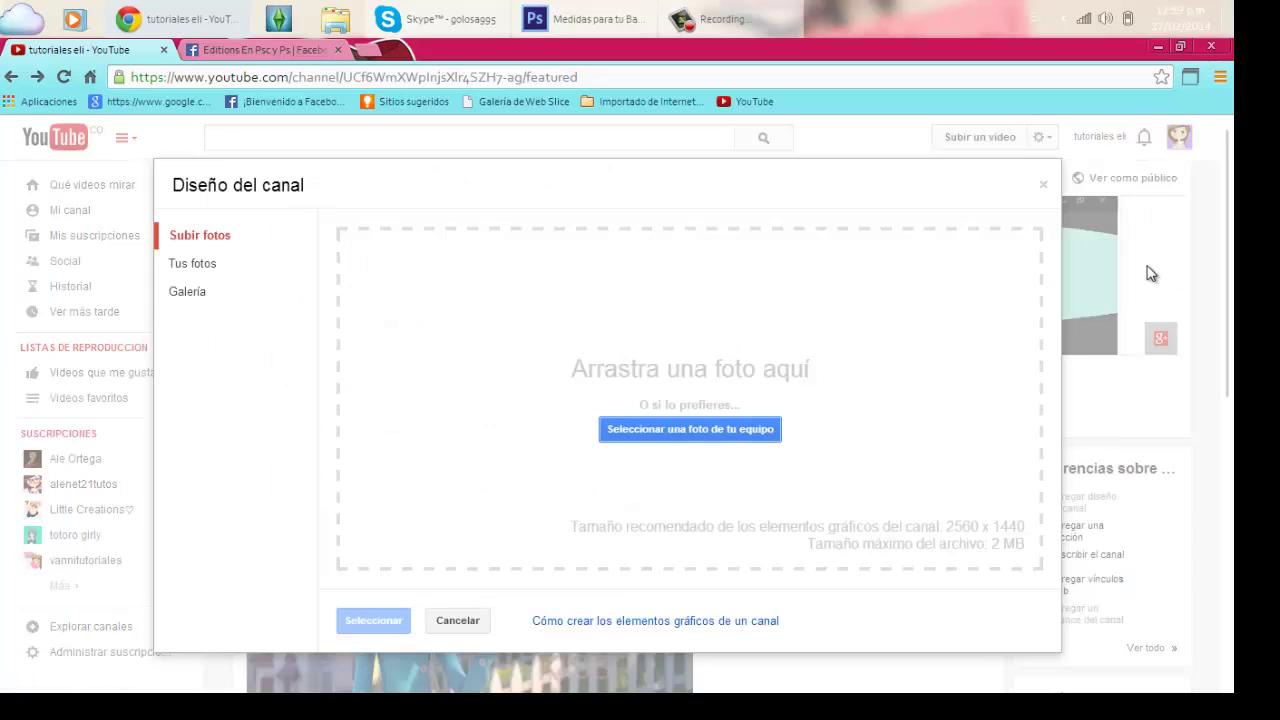
pyautogui.click(770, 427)
pyautogui.moveTo(343, 178); pyautogui.dragTo(337, 335)
pyautogui.click(260, 345)
pyautogui.doubleClick(260, 345)
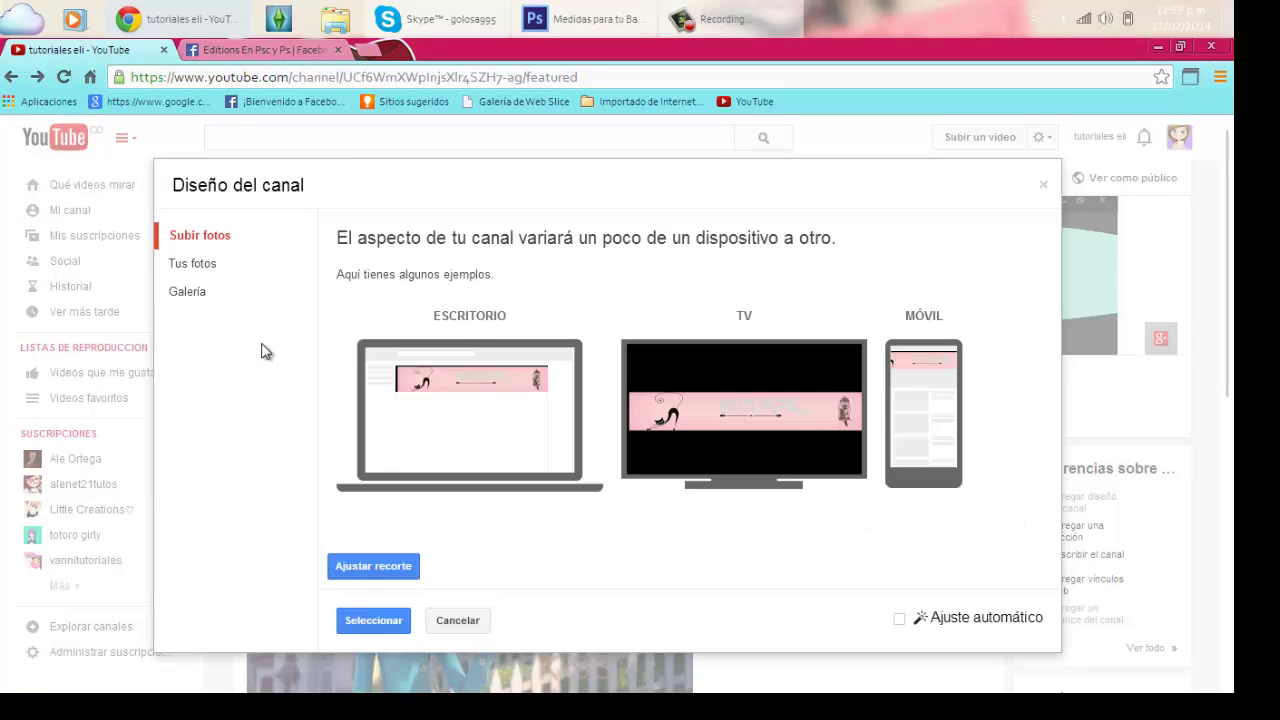
# Browse the account's own photos and the gallery in the channel design window, including the design elements album.
pyautogui.click(206, 267)
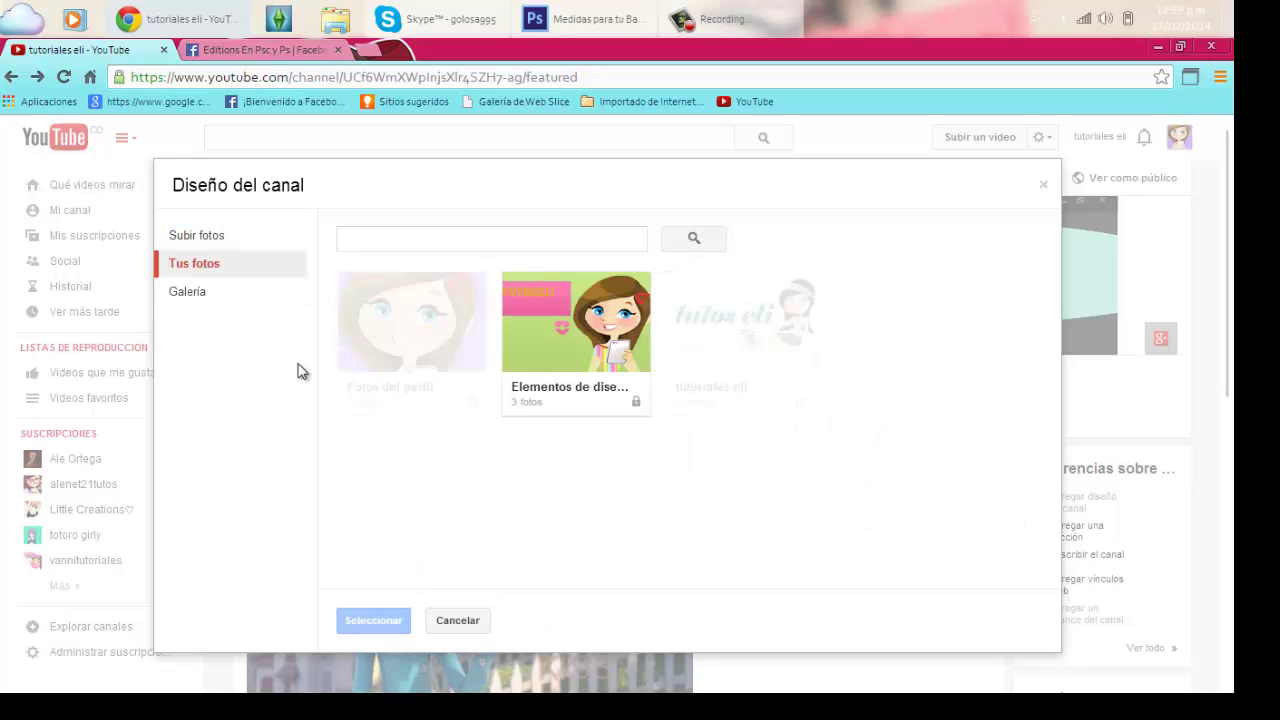
pyautogui.click(210, 236)
pyautogui.click(206, 264)
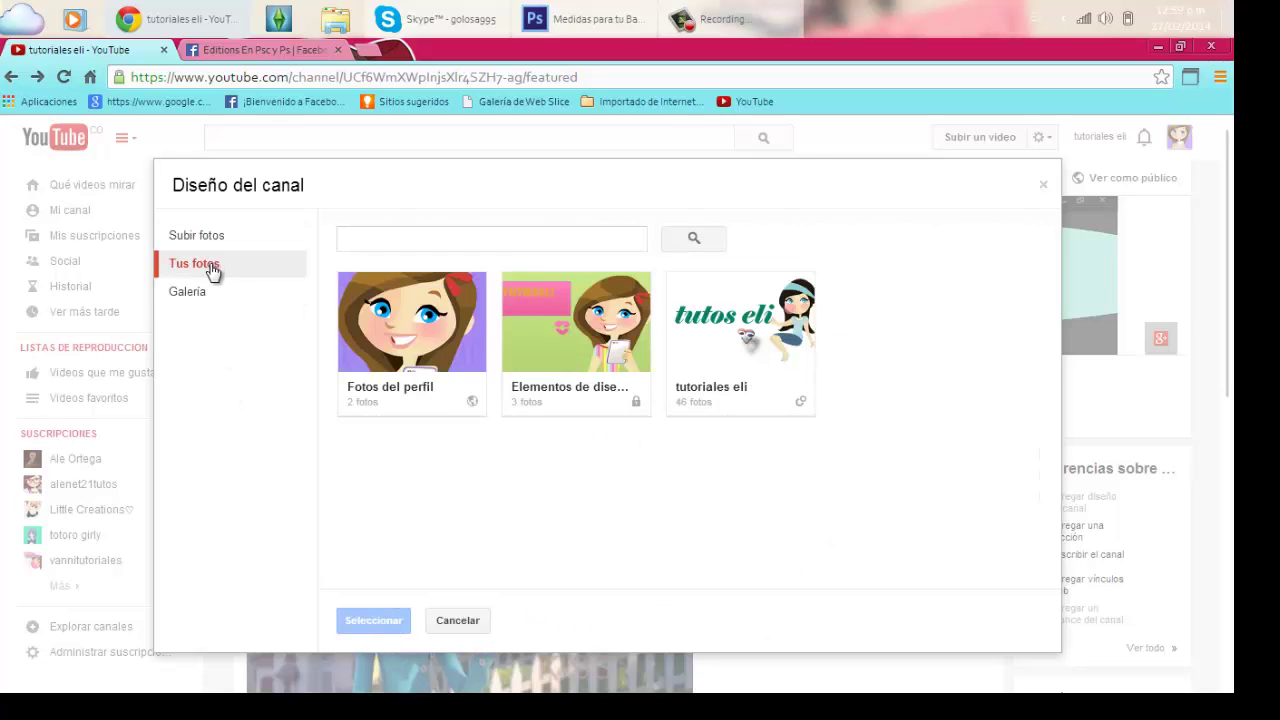
pyautogui.click(200, 289)
pyautogui.click(205, 264)
pyautogui.click(611, 326)
pyautogui.click(622, 322)
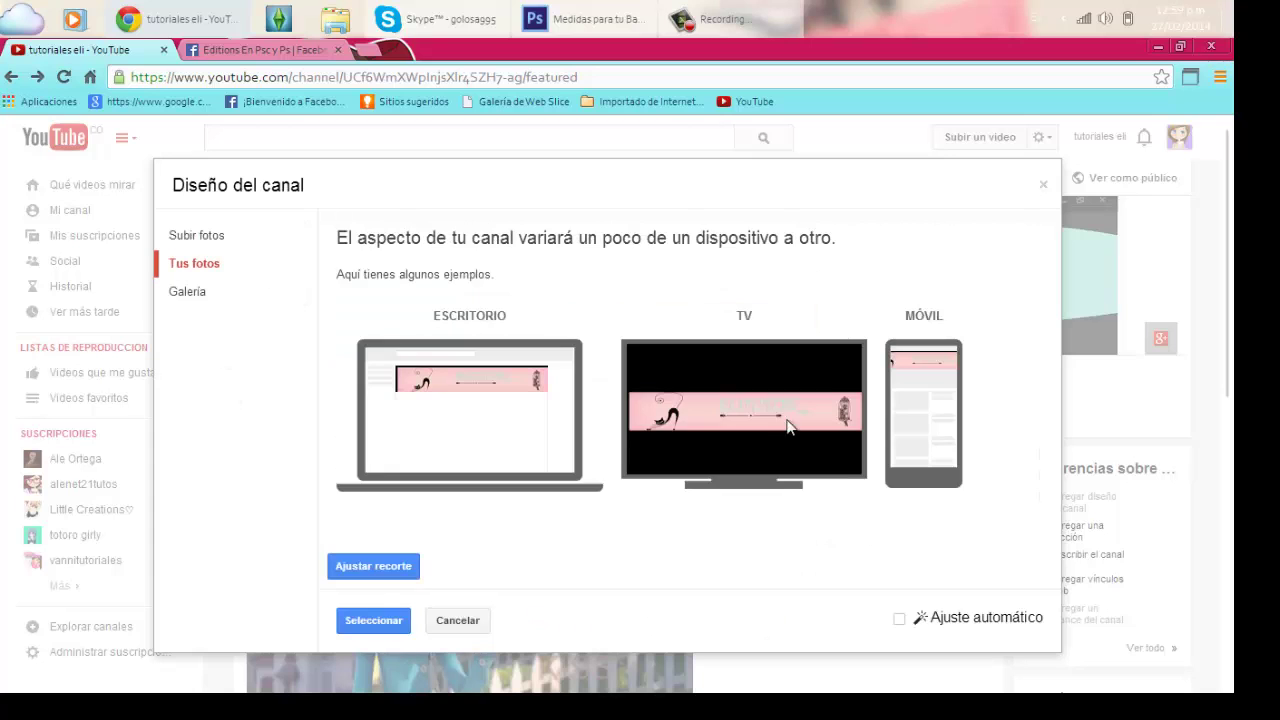
# Review the crop area of hhs.png and apply the image as the channel banner.
pyautogui.click(362, 568)
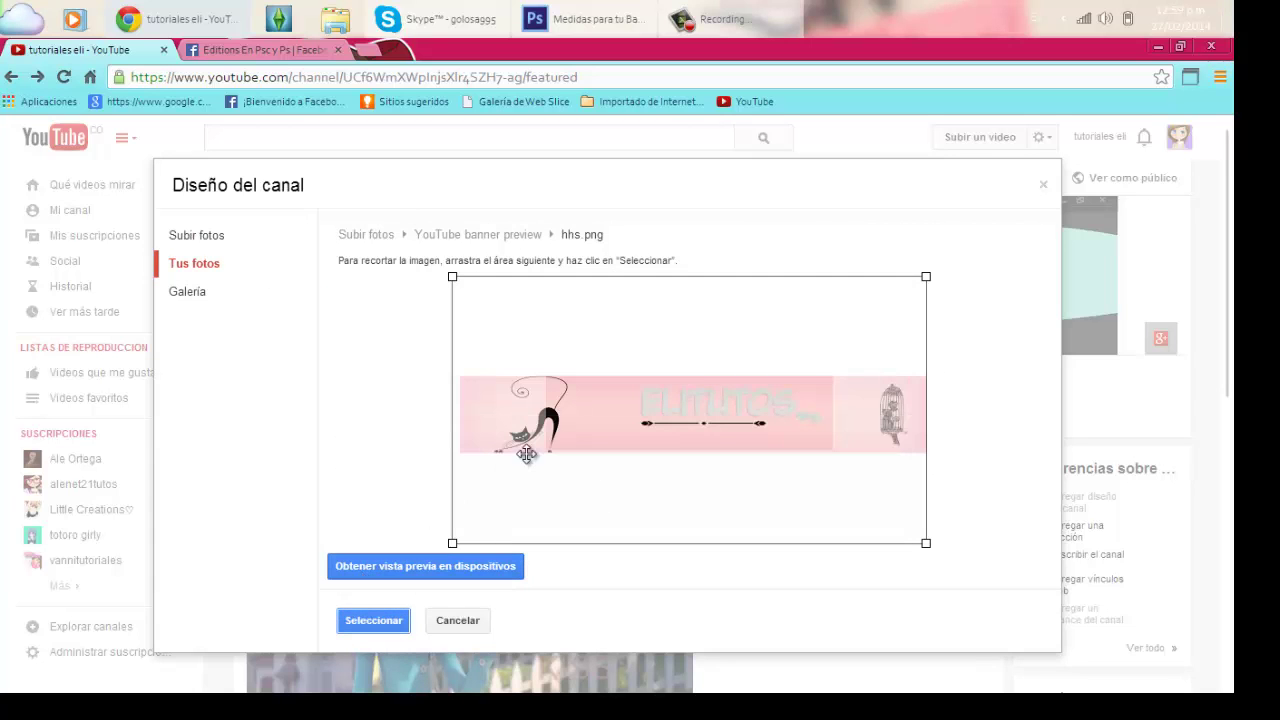
pyautogui.click(373, 623)
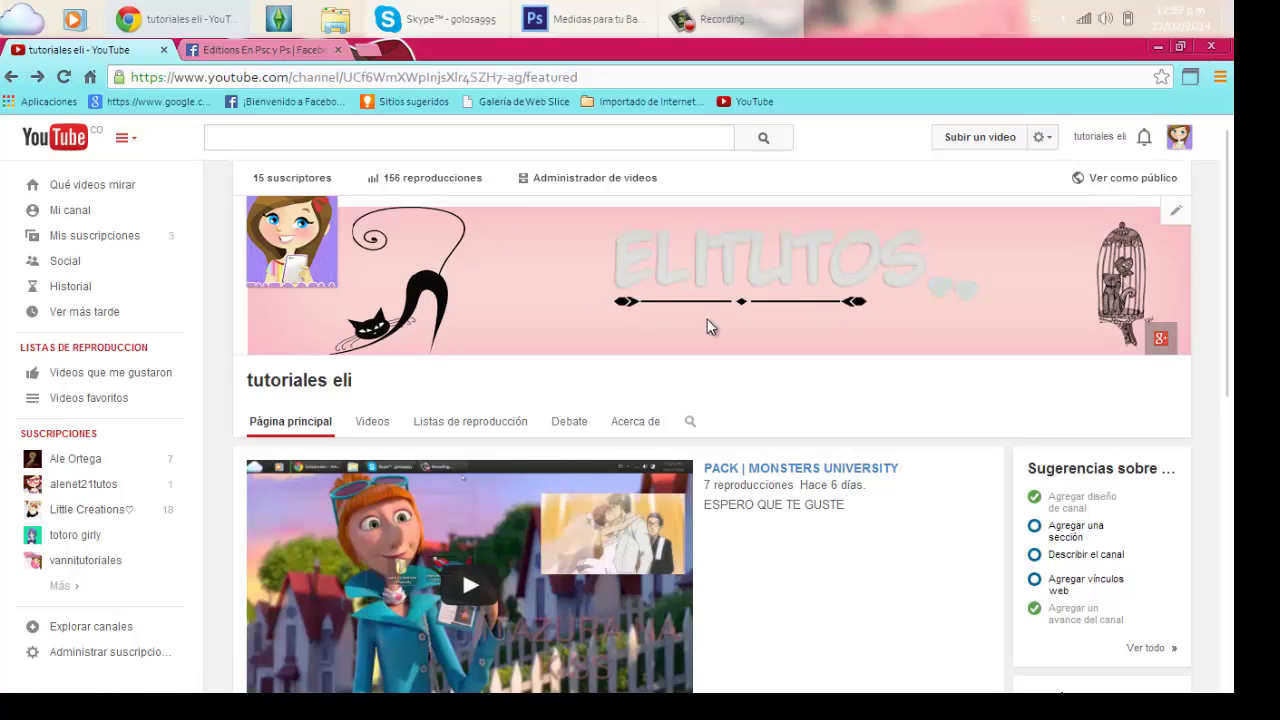
pyautogui.click(315, 215)
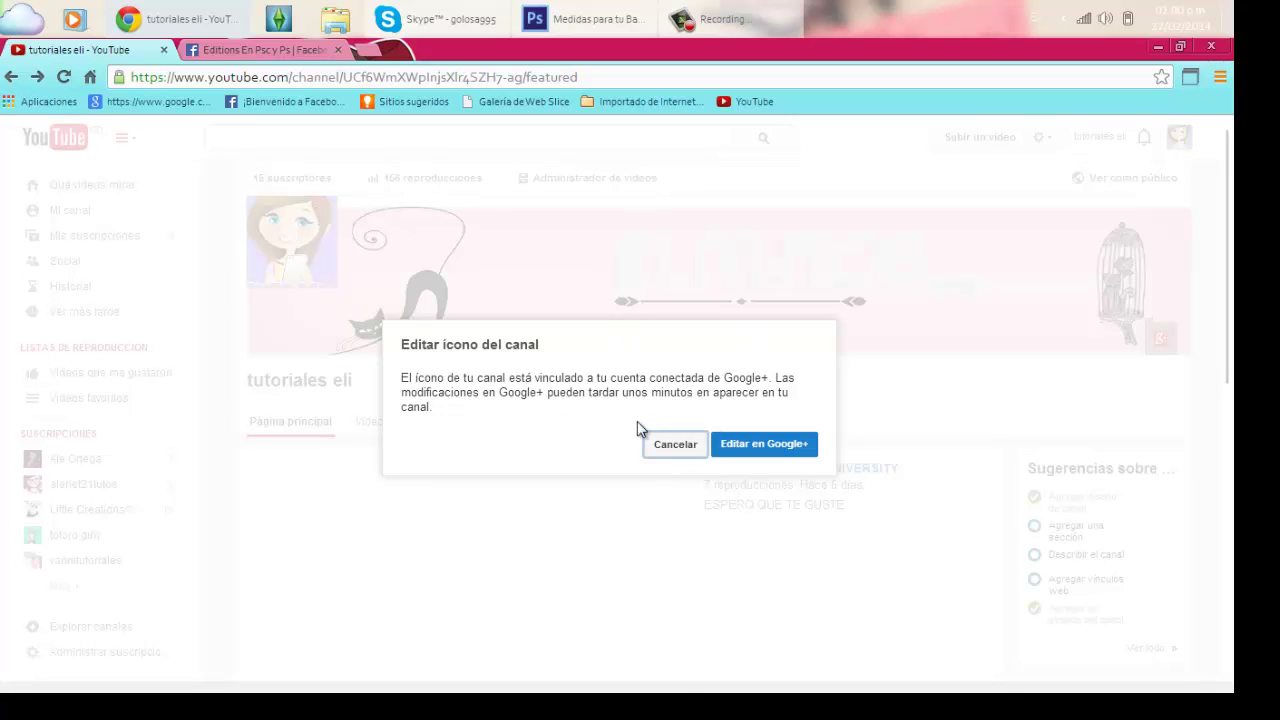
pyautogui.click(672, 450)
pyautogui.click(712, 18)
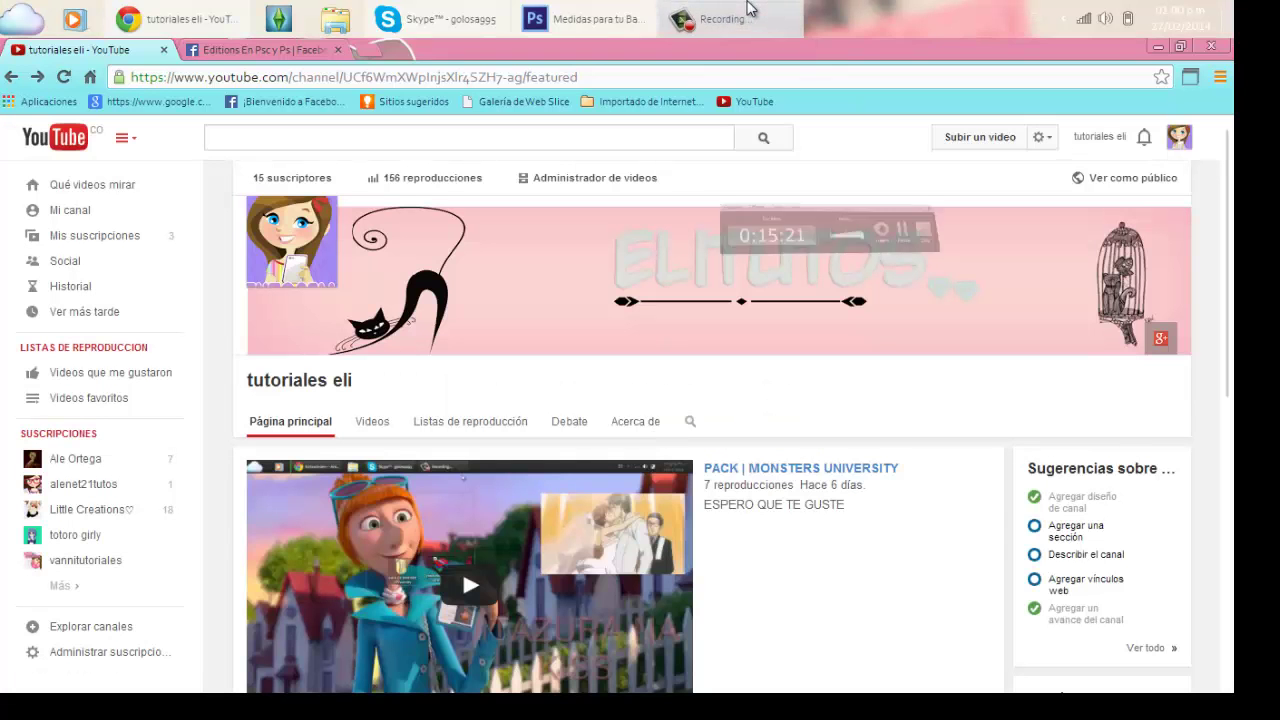